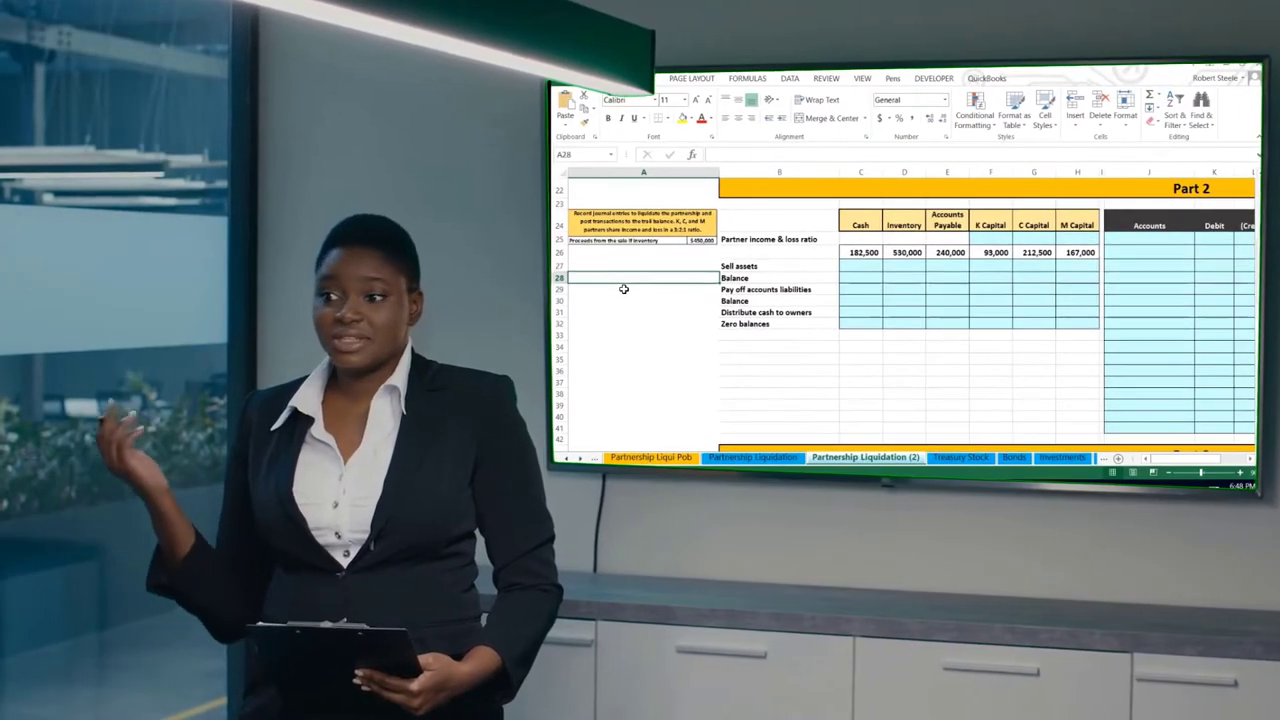
- Compare the completed Part 1 liquidation schedule with the blank Part 2 schedule on the Partnership Liquidation (2) sheet
{"action": "left_click", "coordinate": [638, 277]}
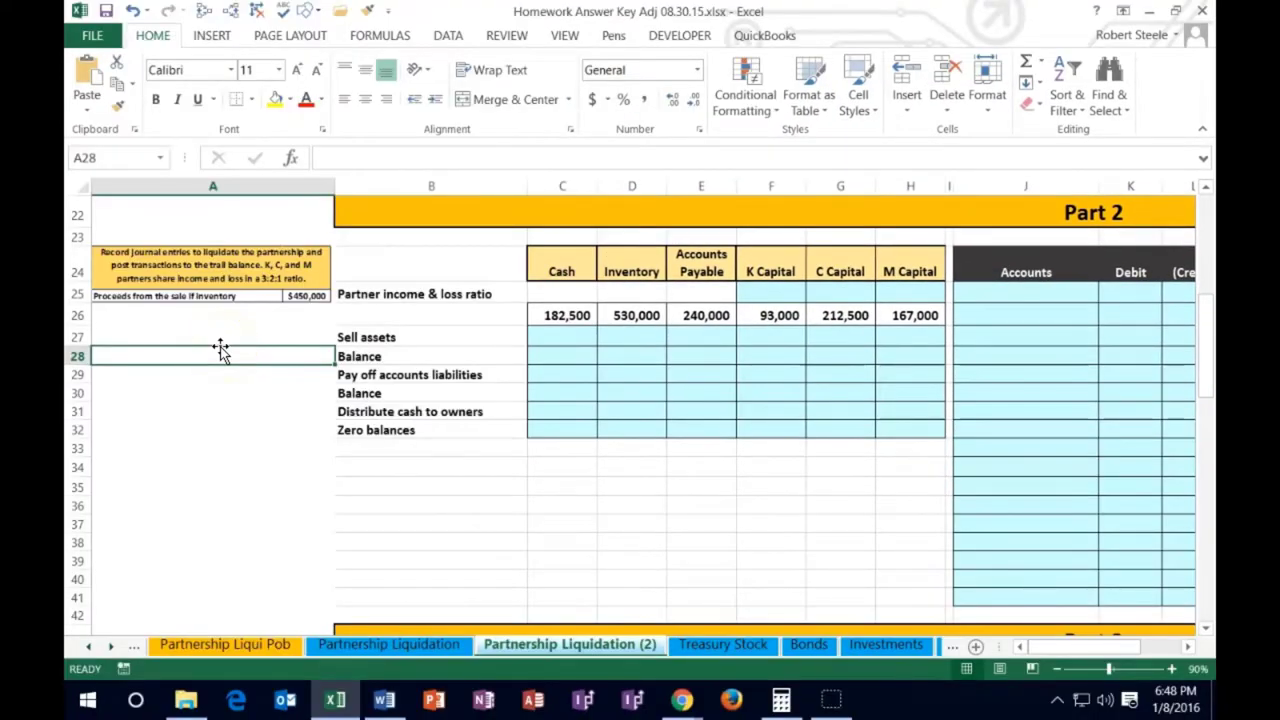
{"action": "scroll", "coordinate": [225, 350], "scroll_direction": "up", "scroll_amount": 7}
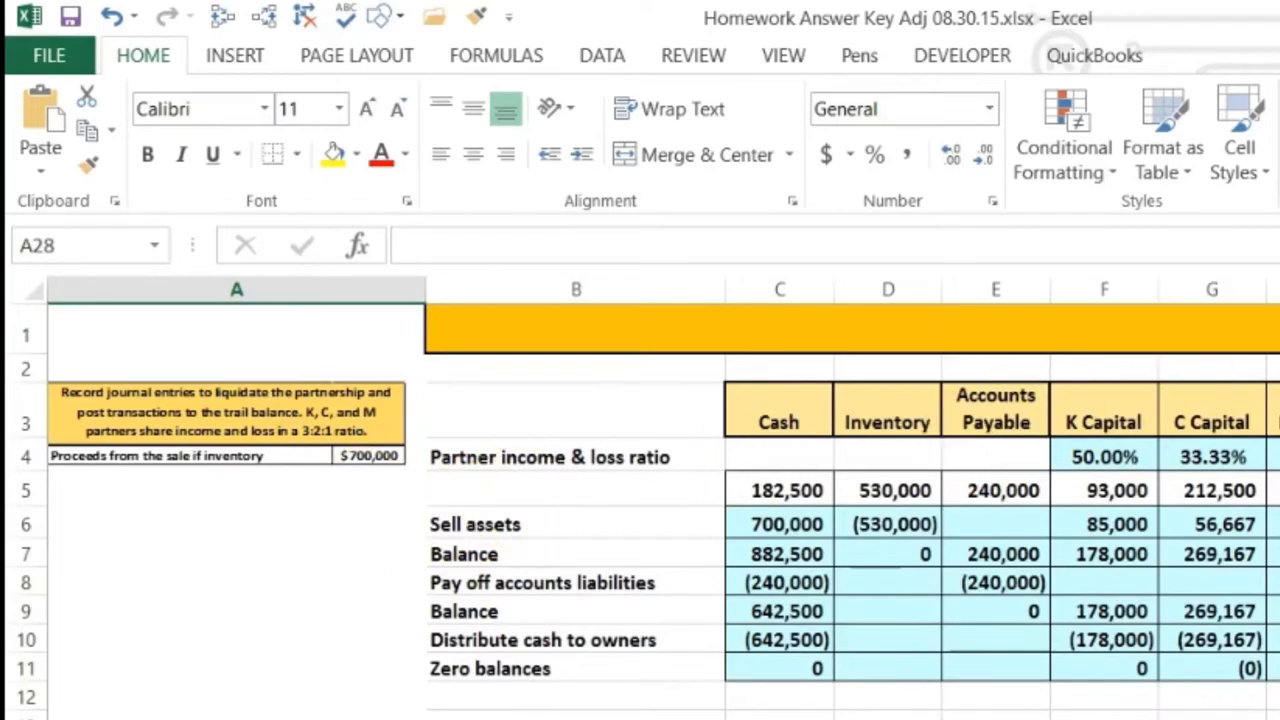
{"action": "scroll", "coordinate": [810, 625], "scroll_direction": "down", "scroll_amount": 7}
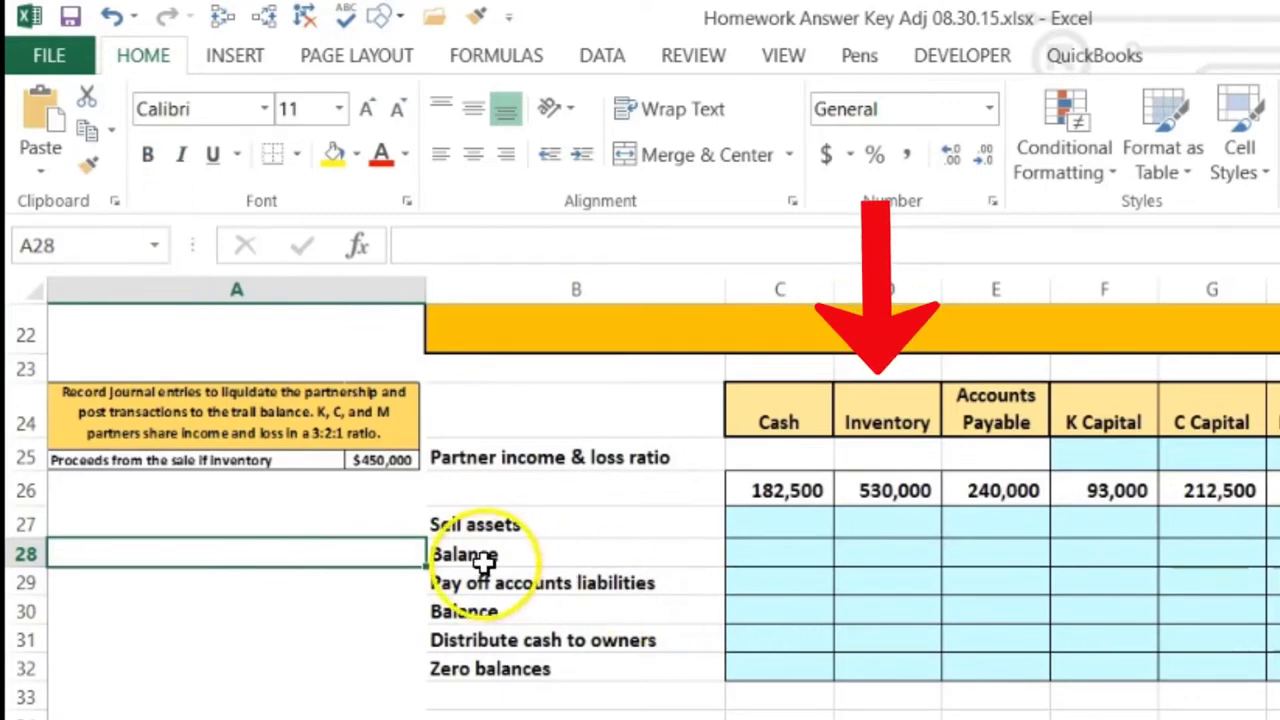
- Examine the Part 2 beginning balances in row 26, from Inventory across to the K, C and M Capital accounts
{"action": "left_click", "coordinate": [871, 497]}
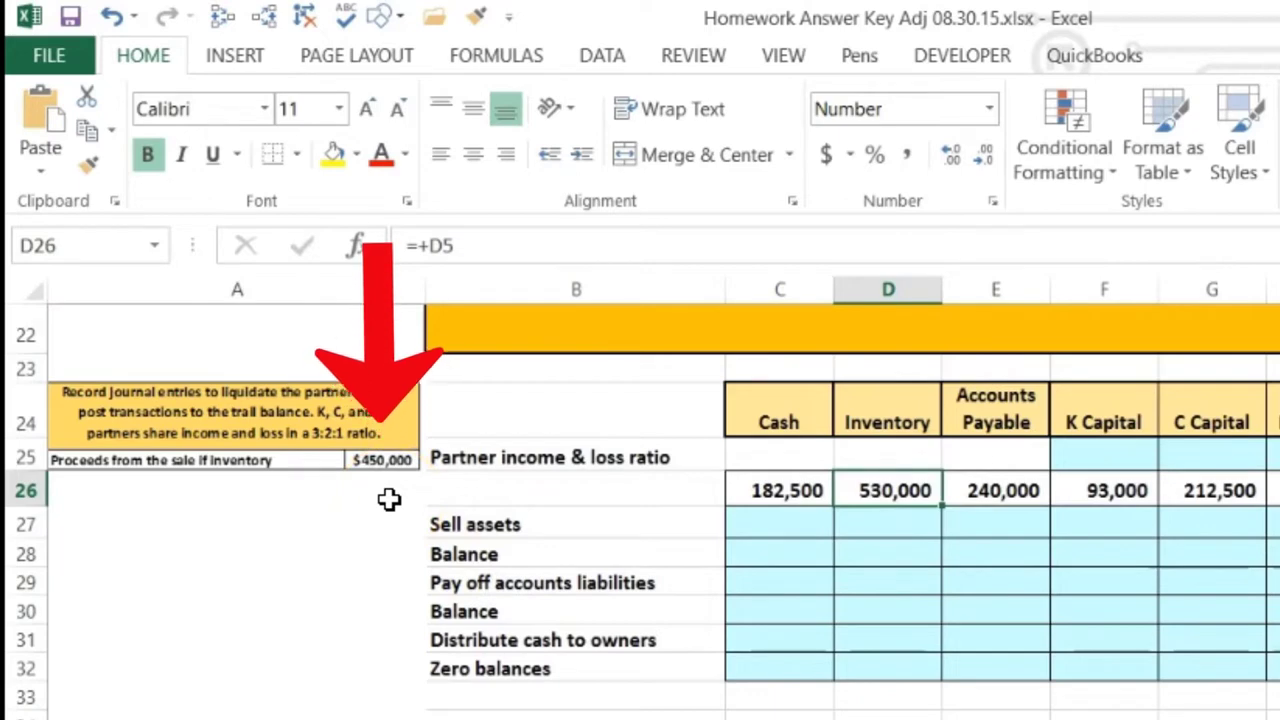
{"action": "left_click", "coordinate": [780, 561]}
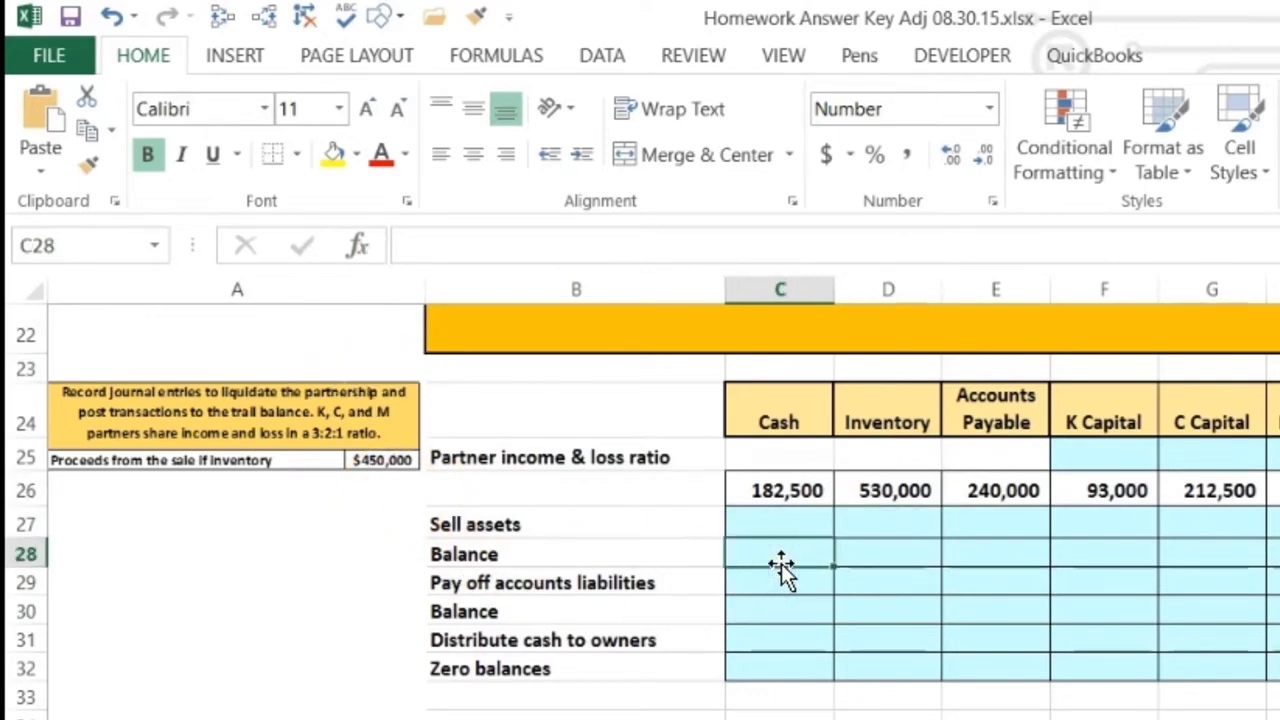
{"action": "key", "text": "Up"}
{"action": "key", "text": "Up"}
{"action": "key", "text": "Right"}
{"action": "key", "text": "Right"}
{"action": "key", "text": "Right"}
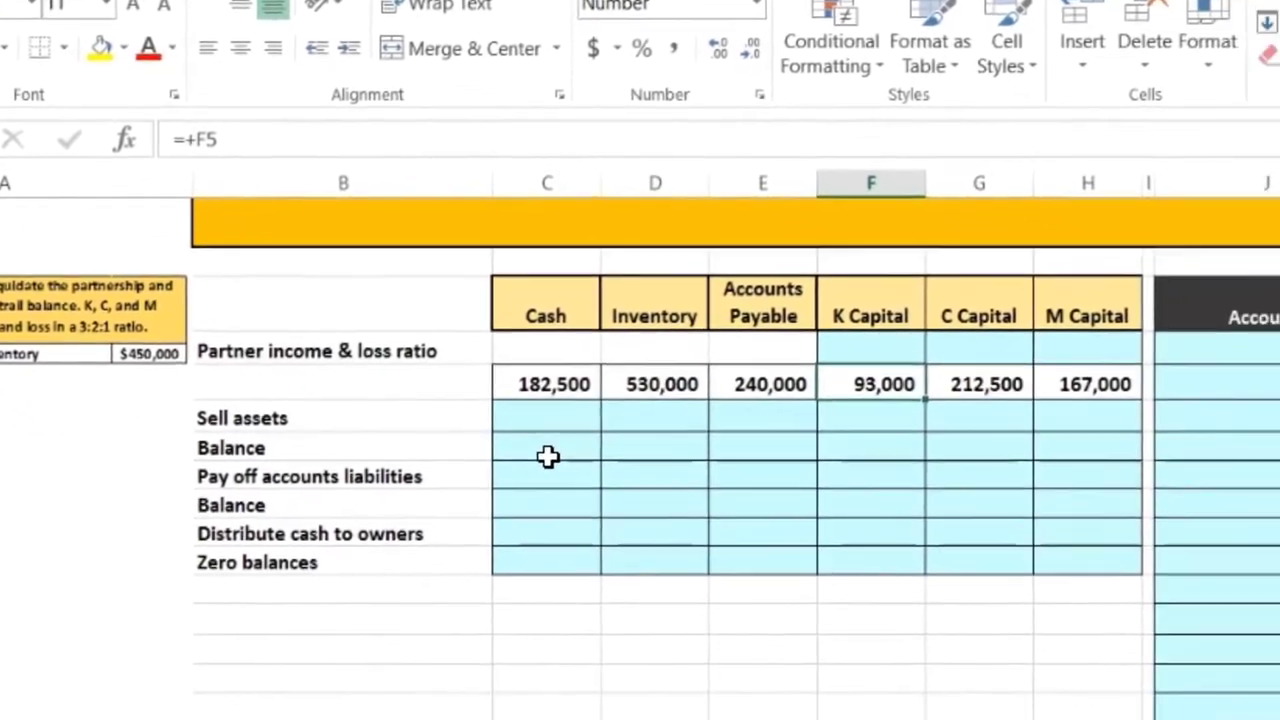
{"action": "key", "text": "Right"}
{"action": "key", "text": "Right"}
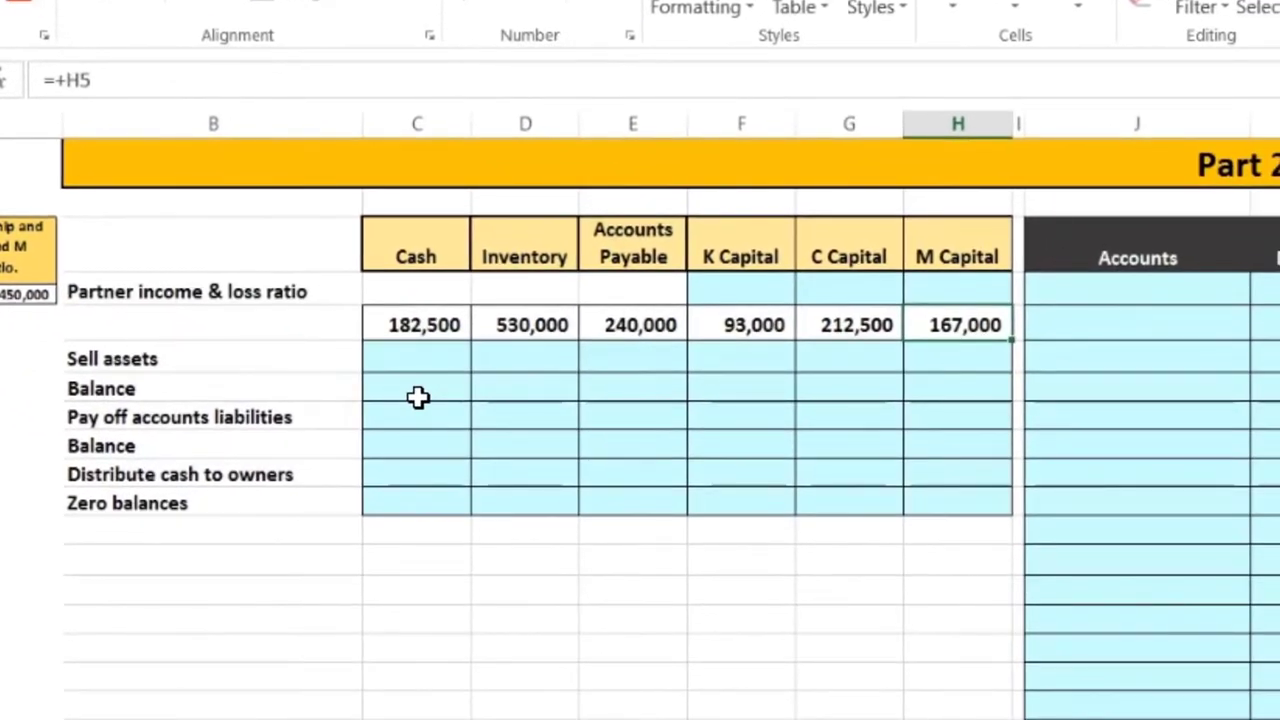
- Look over the blank Part 2 journal entry area with its Accounts, Debit and Credit columns, selecting J25:L30
{"action": "key", "text": "Right"}
{"action": "key", "text": "Right"}
{"action": "key", "text": "Right"}
{"action": "key", "text": "Right"}
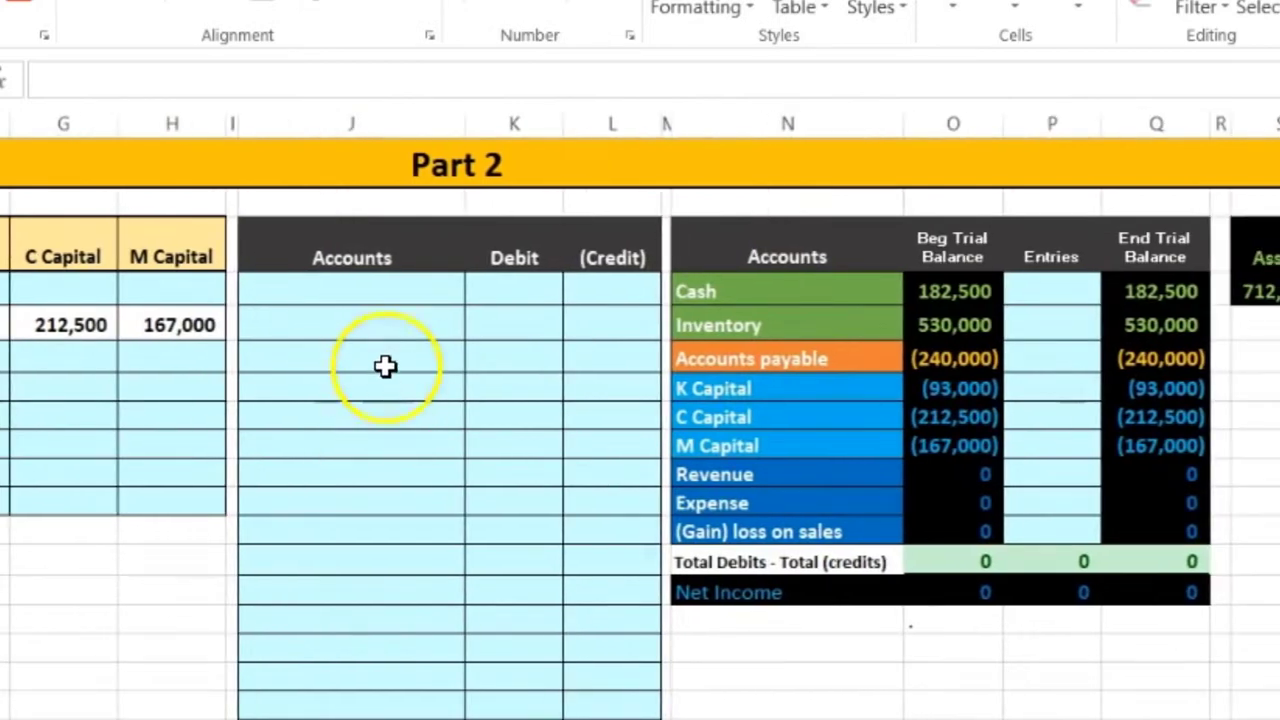
{"action": "left_click_drag", "start_coordinate": [351, 287], "coordinate": [571, 440]}
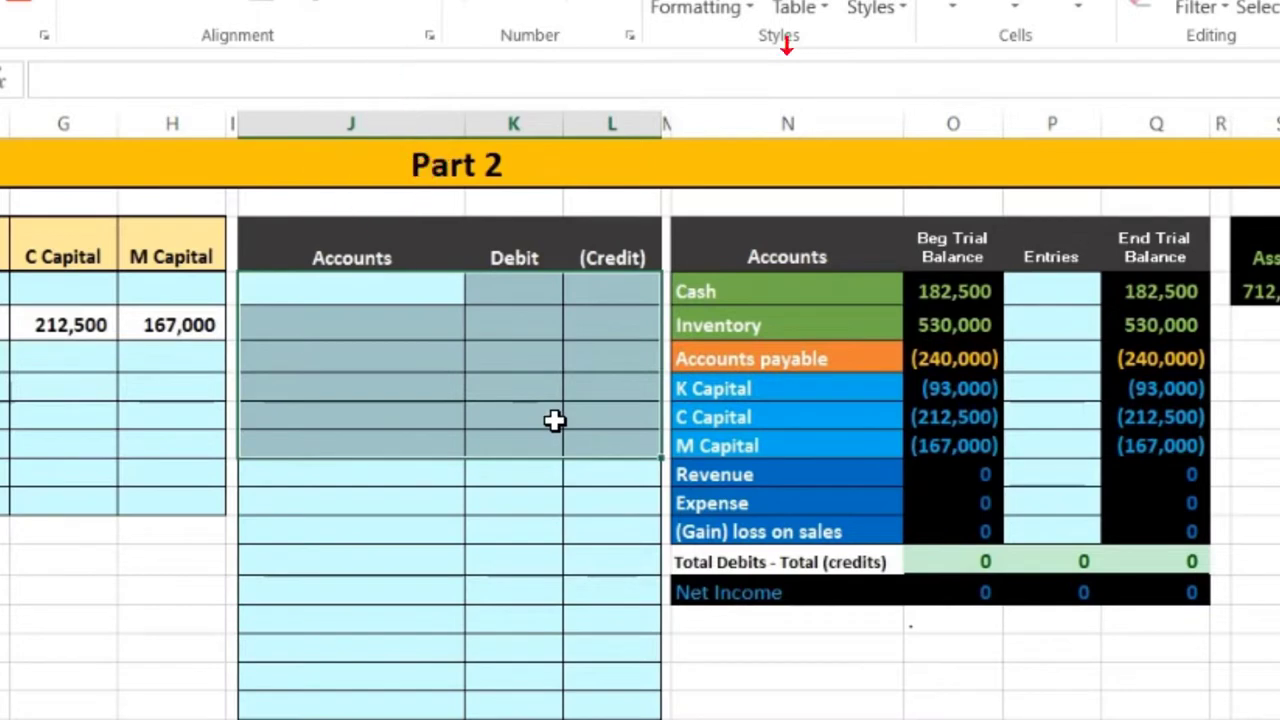
- Look across row 25 from the trial balance's Entries column to the accounting equation
{"action": "key", "text": "Right"}
{"action": "key", "text": "Right"}
{"action": "key", "text": "Right"}
{"action": "key", "text": "Right"}
{"action": "key", "text": "Right"}
{"action": "key", "text": "Right"}
{"action": "key", "text": "Right"}
{"action": "key", "text": "Right"}
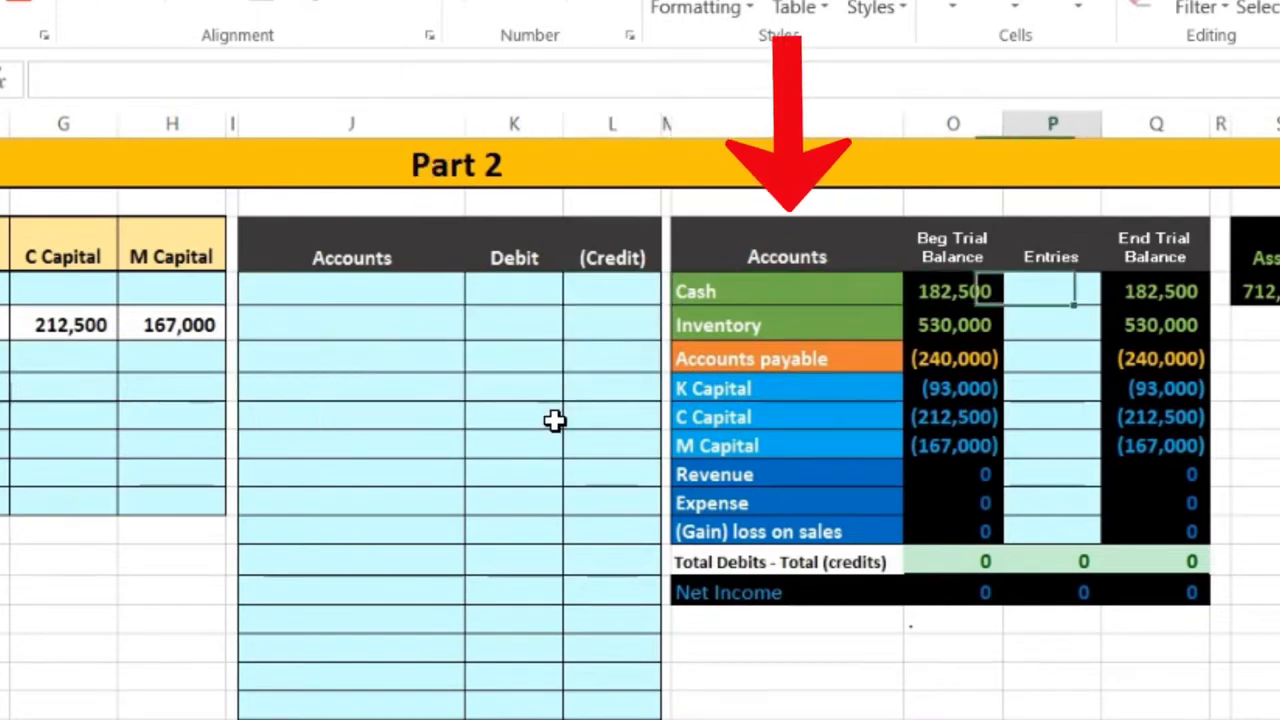
{"action": "type", "text": "="}
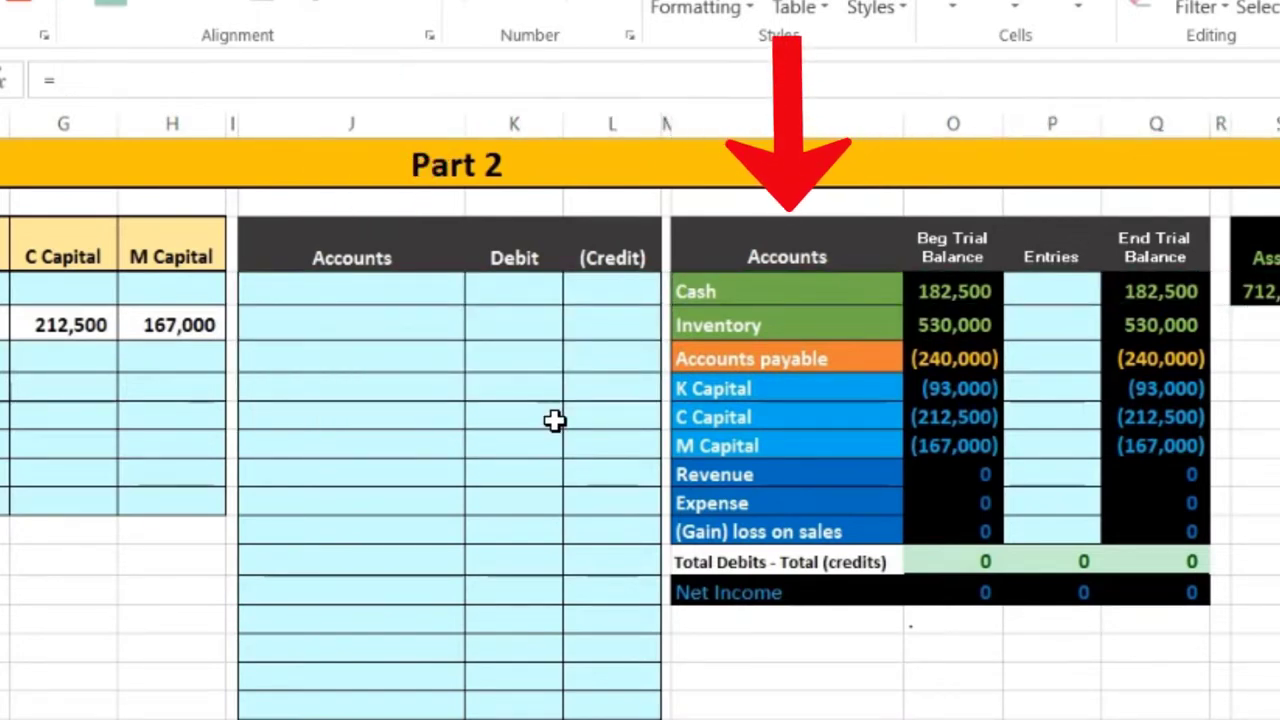
{"action": "key", "text": "Right"}
{"action": "key", "text": "Right"}
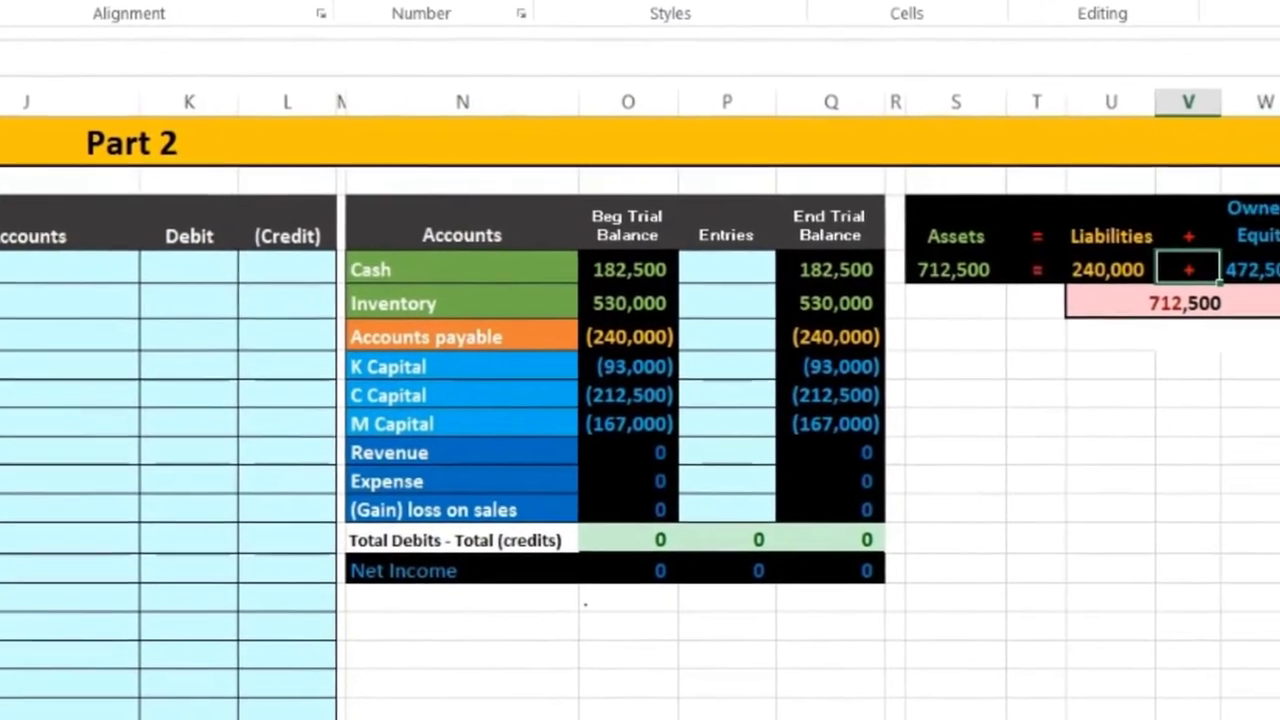
- Inspect the formulas behind Assets, Liabilities and Owner's Equity in the Part 2 accounting equation
{"action": "left_click", "coordinate": [1054, 385]}
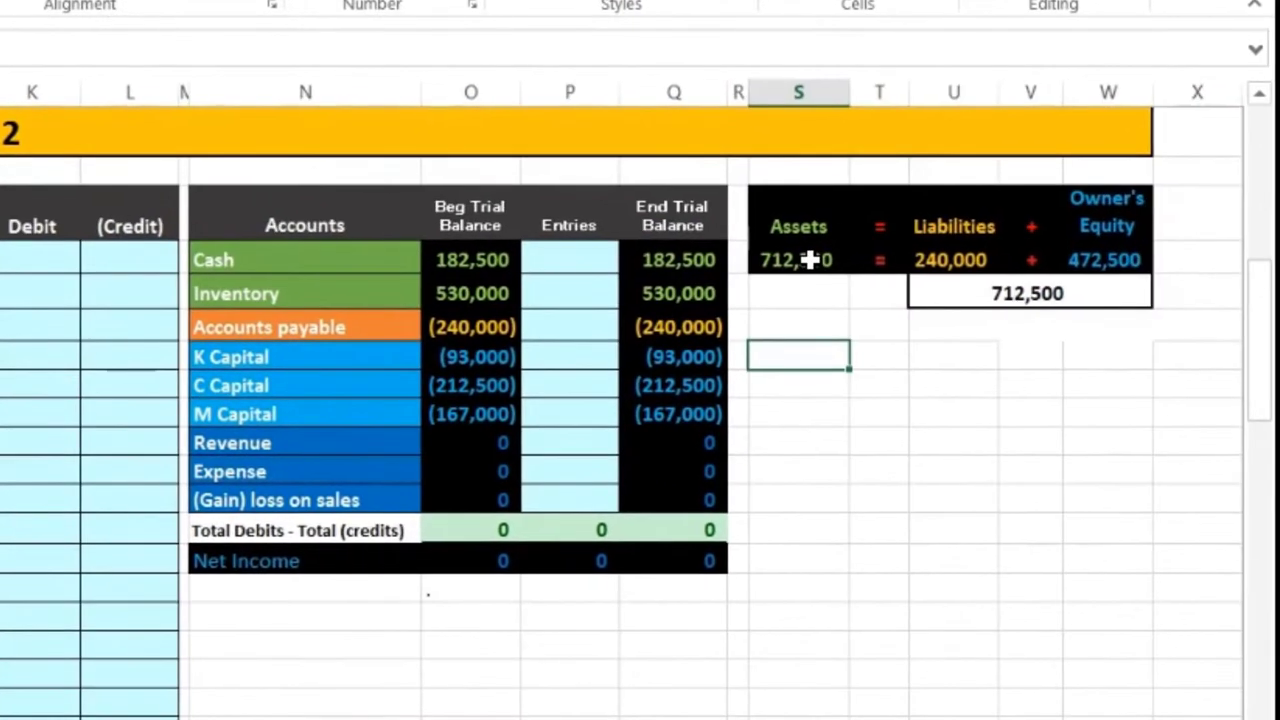
{"action": "double_click", "coordinate": [810, 259]}
{"action": "key", "text": "Escape"}
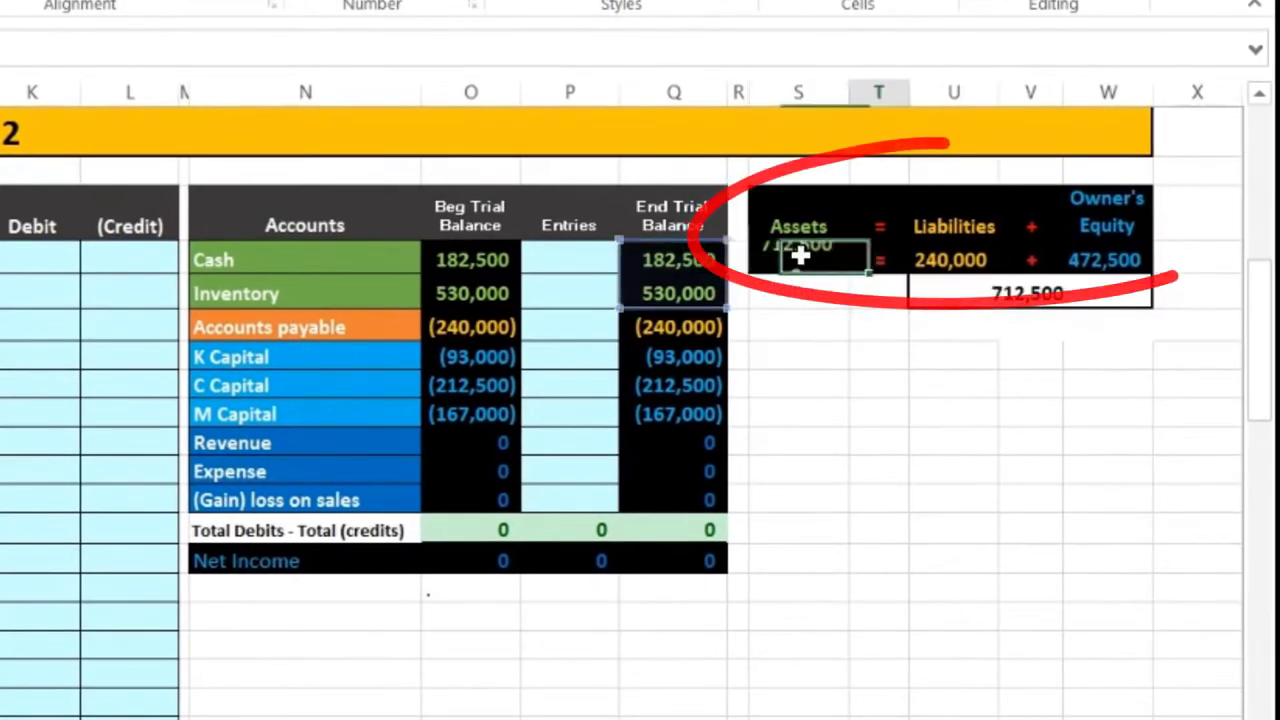
{"action": "left_click", "coordinate": [975, 250]}
{"action": "double_click", "coordinate": [975, 250]}
{"action": "key", "text": "Tab"}
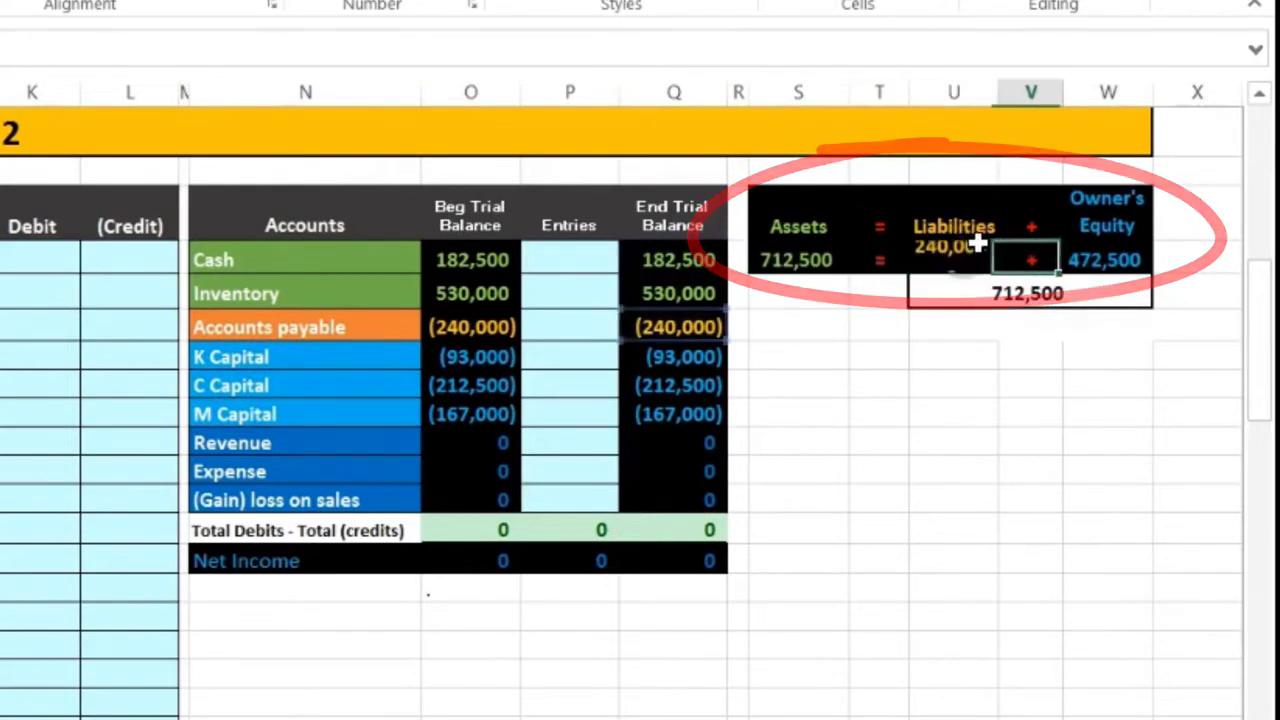
{"action": "double_click", "coordinate": [1108, 256]}
{"action": "key", "text": "Return"}
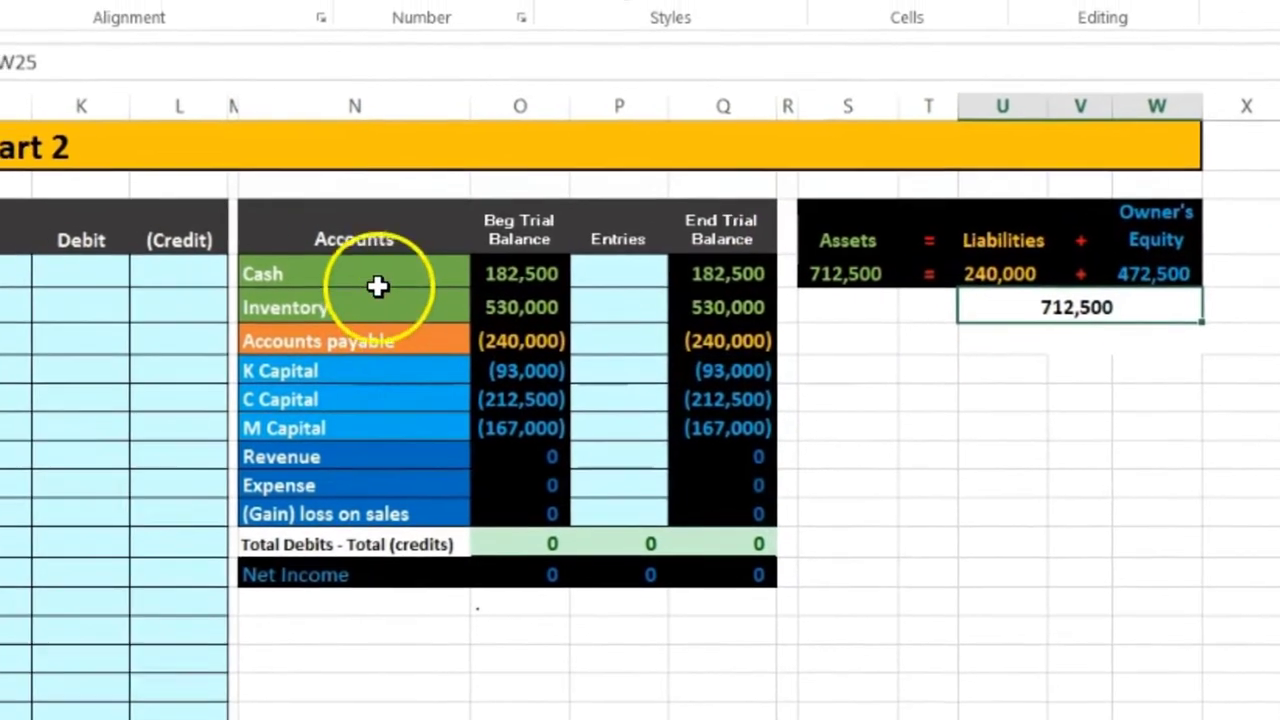
- Review the beginning trial balance by group: assets, accounts payable, partner capital, and the revenue, expense and gain or loss accounts
{"action": "left_click", "coordinate": [318, 258]}
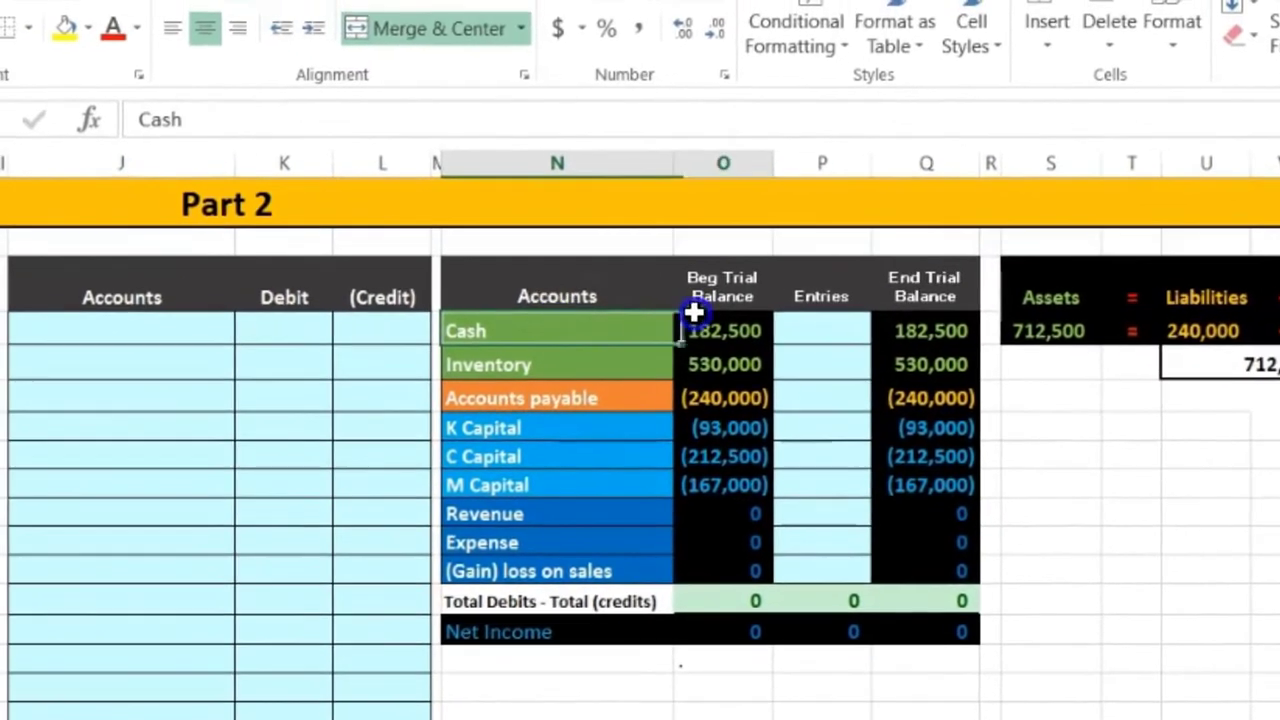
{"action": "left_click", "coordinate": [706, 349], "text": "shift"}
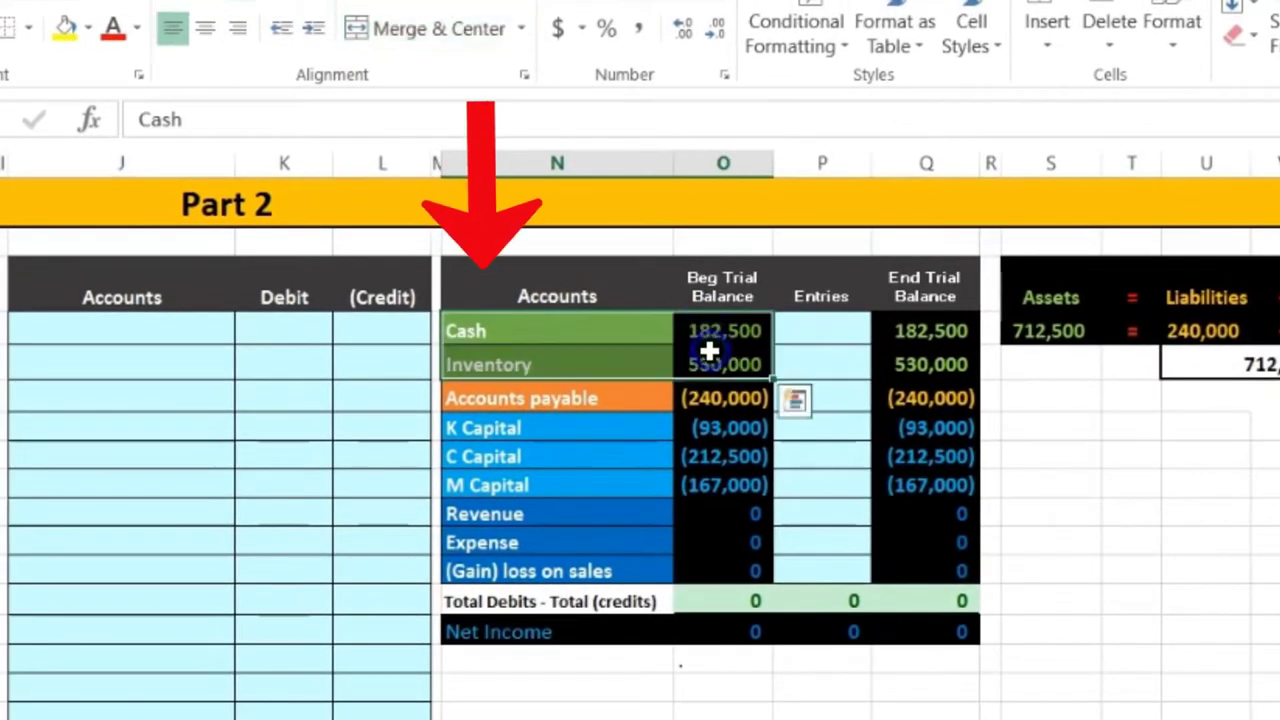
{"action": "left_click_drag", "start_coordinate": [630, 399], "coordinate": [703, 399]}
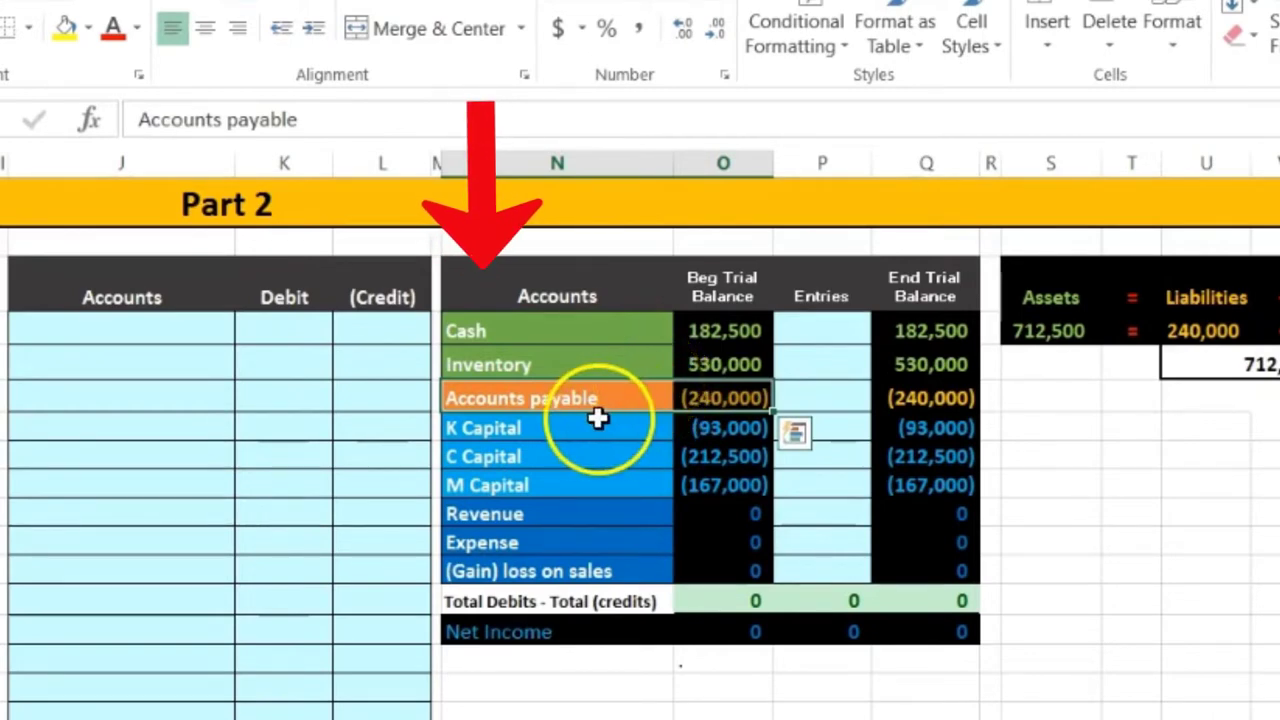
{"action": "left_click_drag", "start_coordinate": [597, 419], "coordinate": [743, 470]}
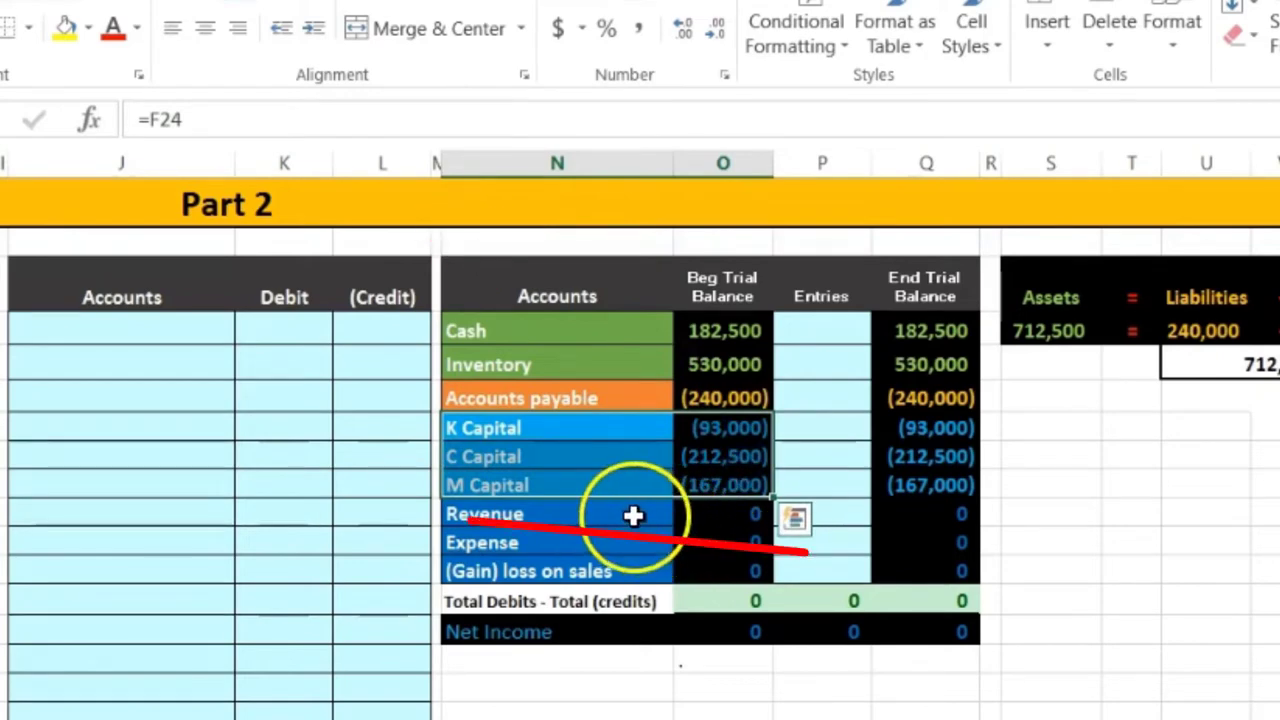
{"action": "mouse_move", "coordinate": [634, 514]}
{"action": "left_mouse_down"}
{"action": "mouse_move", "coordinate": [686, 523]}
{"action": "mouse_move", "coordinate": [690, 572]}
{"action": "left_mouse_up"}
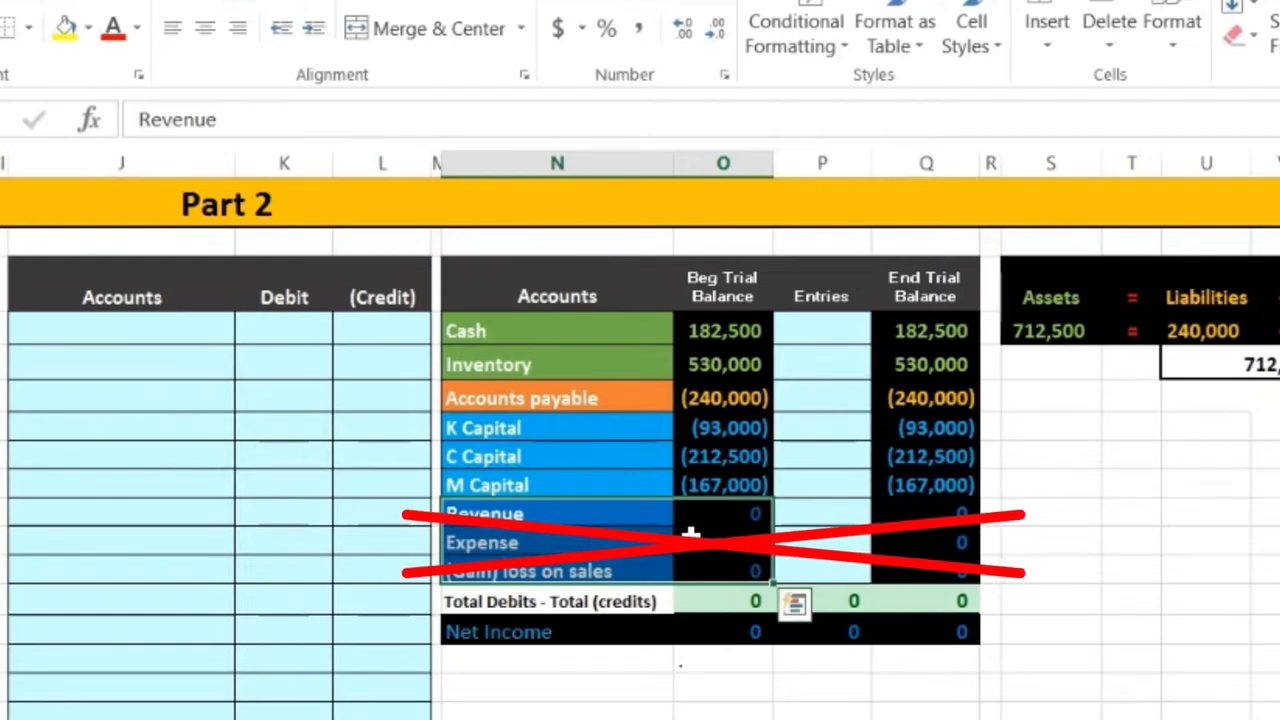
- Examine the trial balance rows affected by liquidation: Inventory, (Gain) loss on sales, the partner capital accounts and Accounts payable
{"action": "left_click", "coordinate": [616, 362]}
{"action": "left_click_drag", "start_coordinate": [616, 362], "coordinate": [878, 374]}
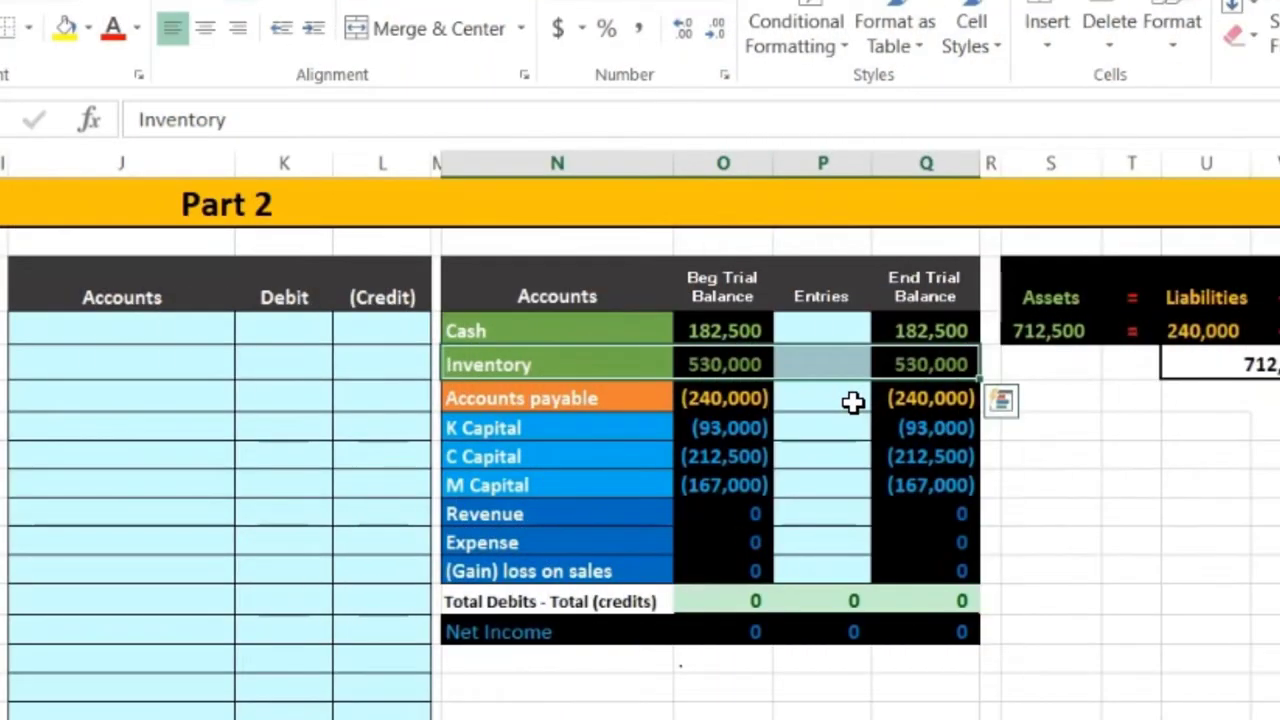
{"action": "left_click_drag", "start_coordinate": [630, 575], "coordinate": [936, 573]}
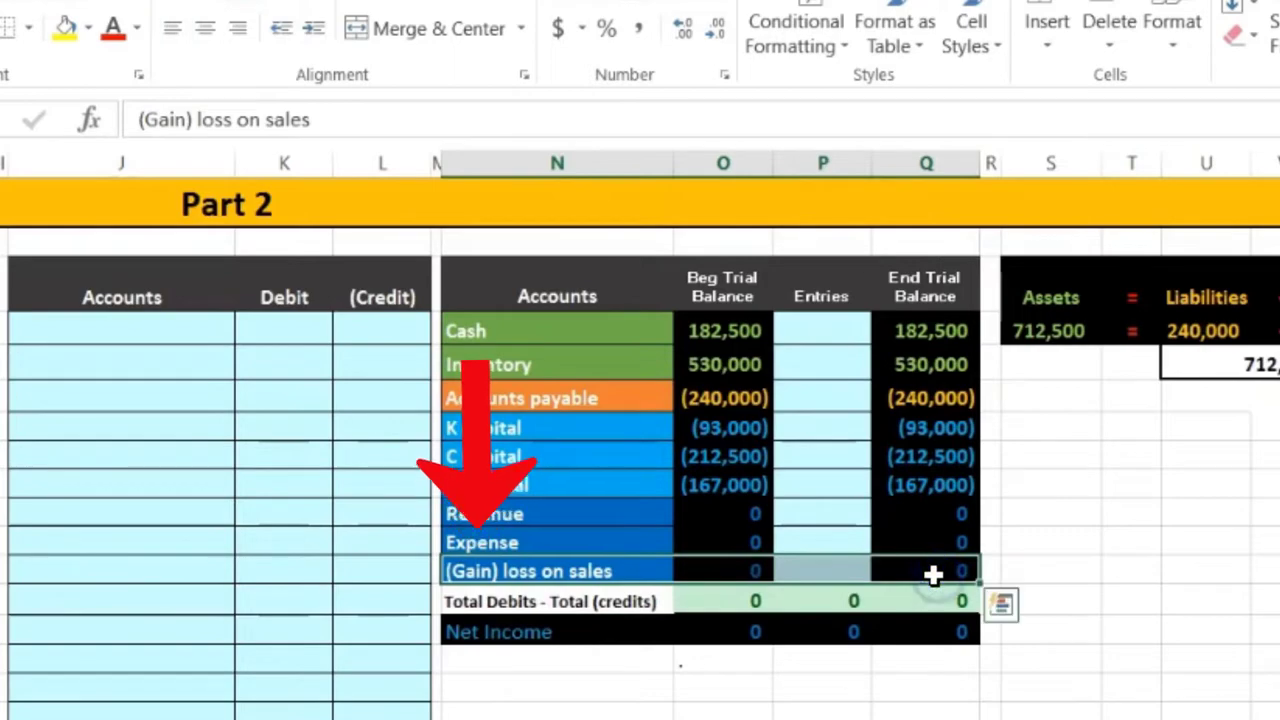
{"action": "left_click_drag", "start_coordinate": [609, 428], "coordinate": [606, 474]}
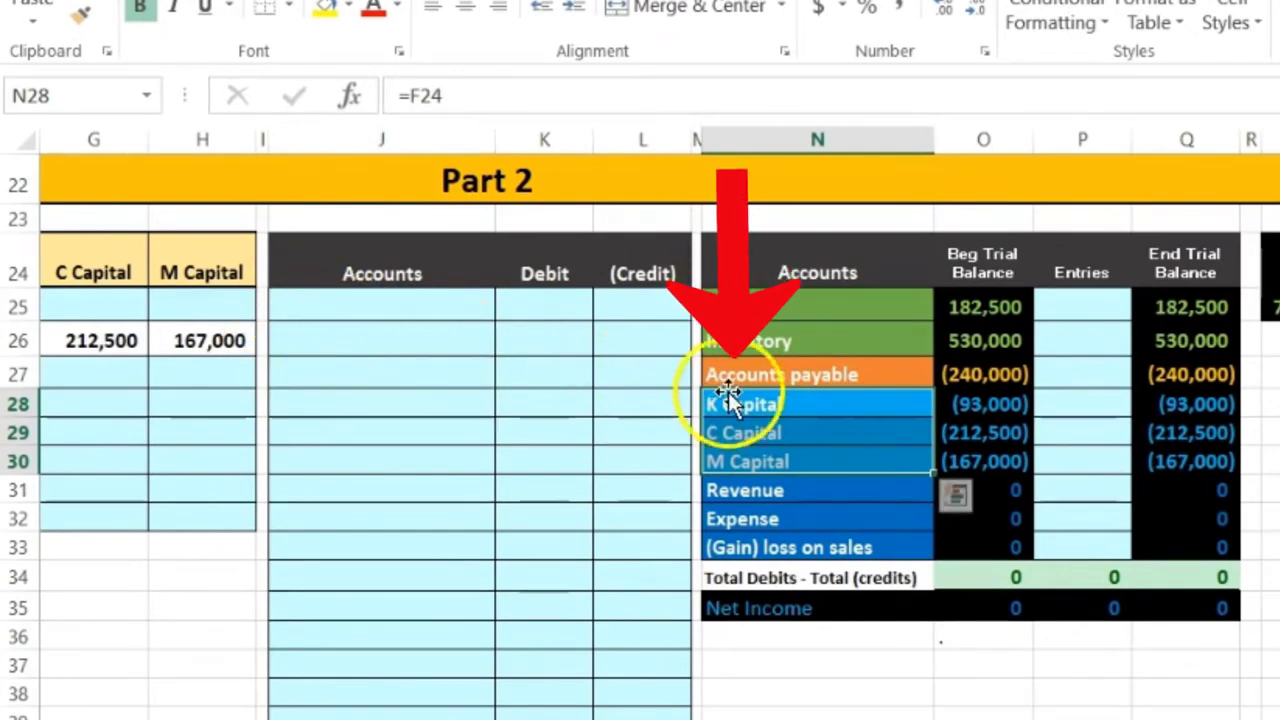
{"action": "left_click_drag", "start_coordinate": [745, 375], "coordinate": [1180, 375]}
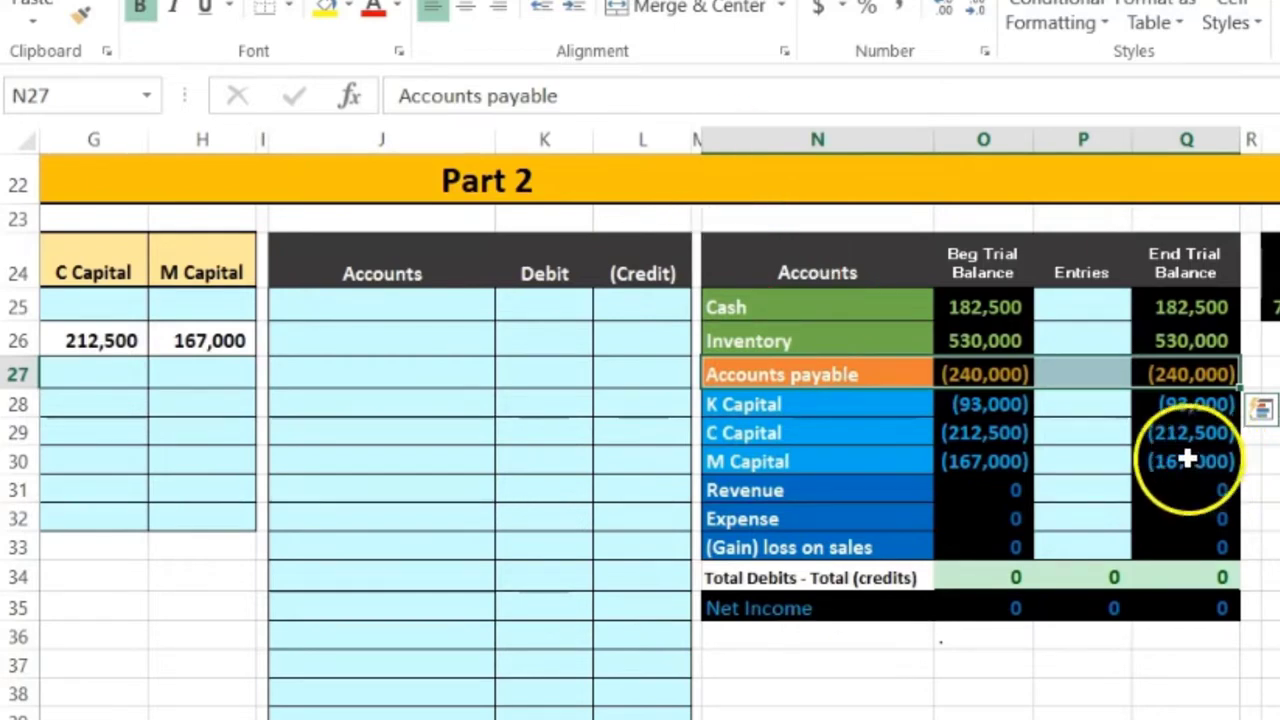
- Review C Capital and its beginning balance, Cash, Inventory, Accounts payable, and the K and M Capital accounts in the trial balance
{"action": "left_click", "coordinate": [838, 433]}
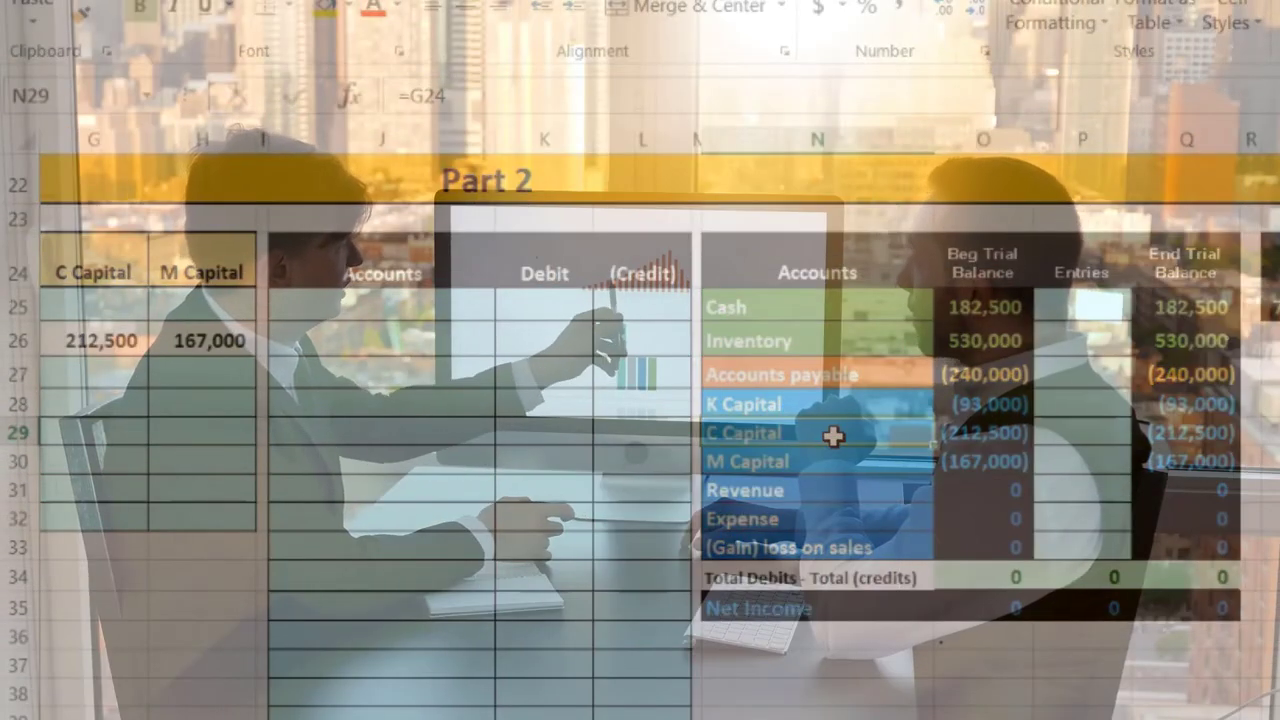
{"action": "key", "text": "Right"}
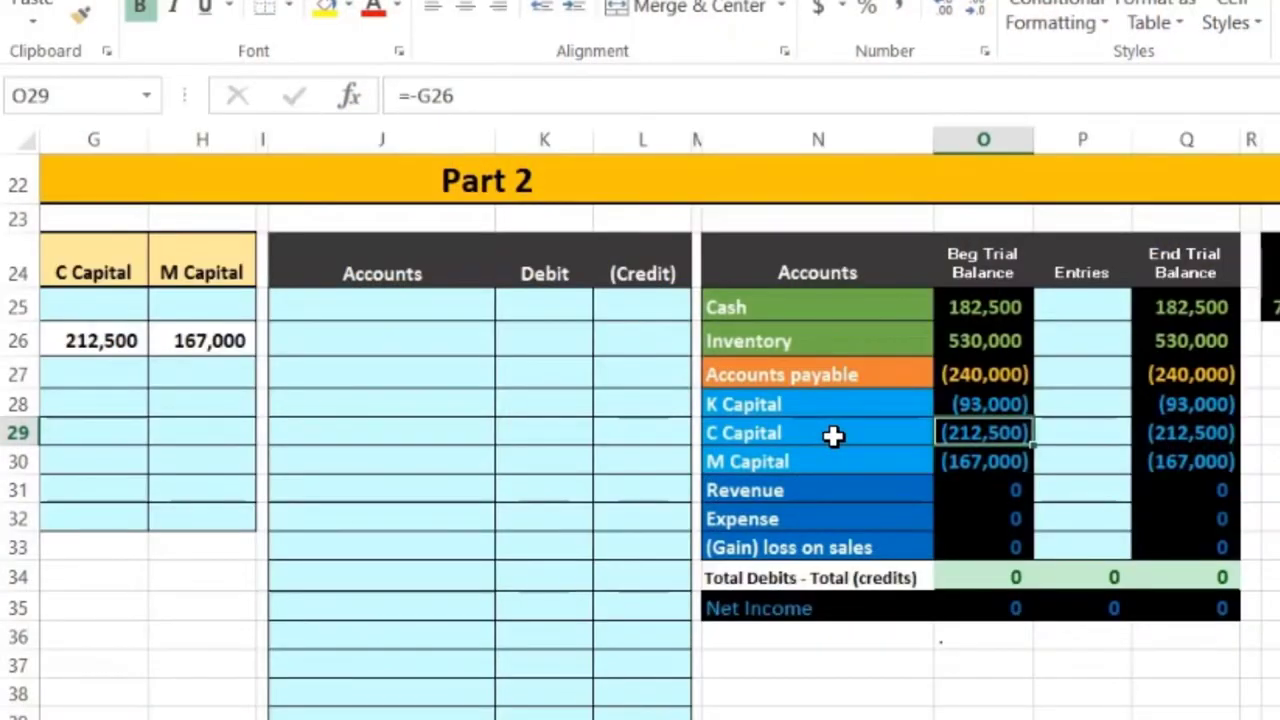
{"action": "left_click", "coordinate": [975, 305]}
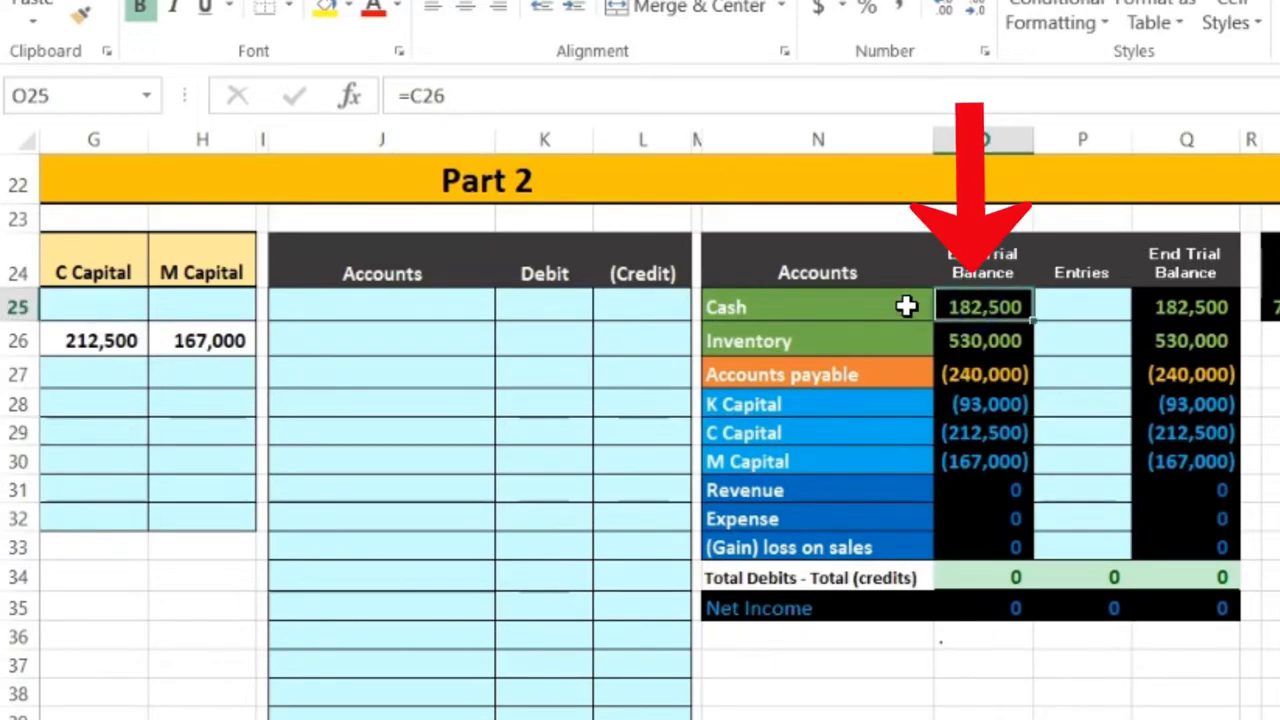
{"action": "left_click", "coordinate": [864, 432]}
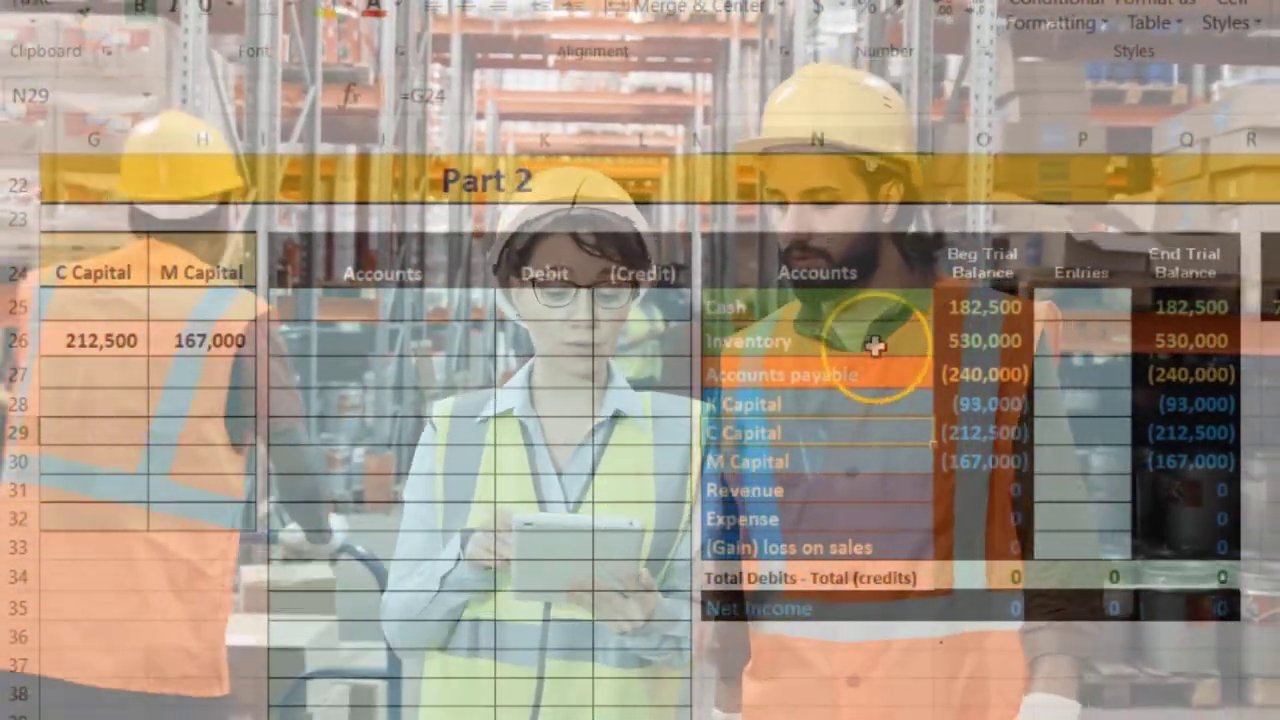
{"action": "left_click", "coordinate": [875, 345]}
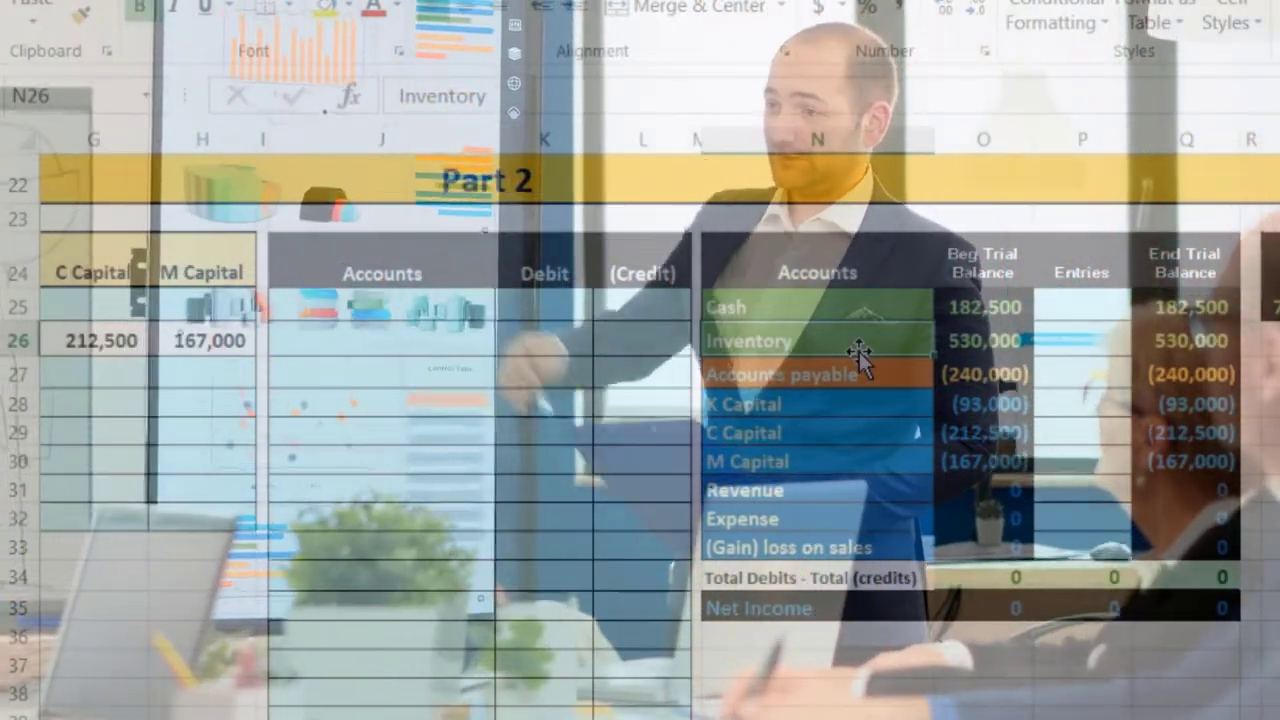
{"action": "left_click", "coordinate": [823, 403]}
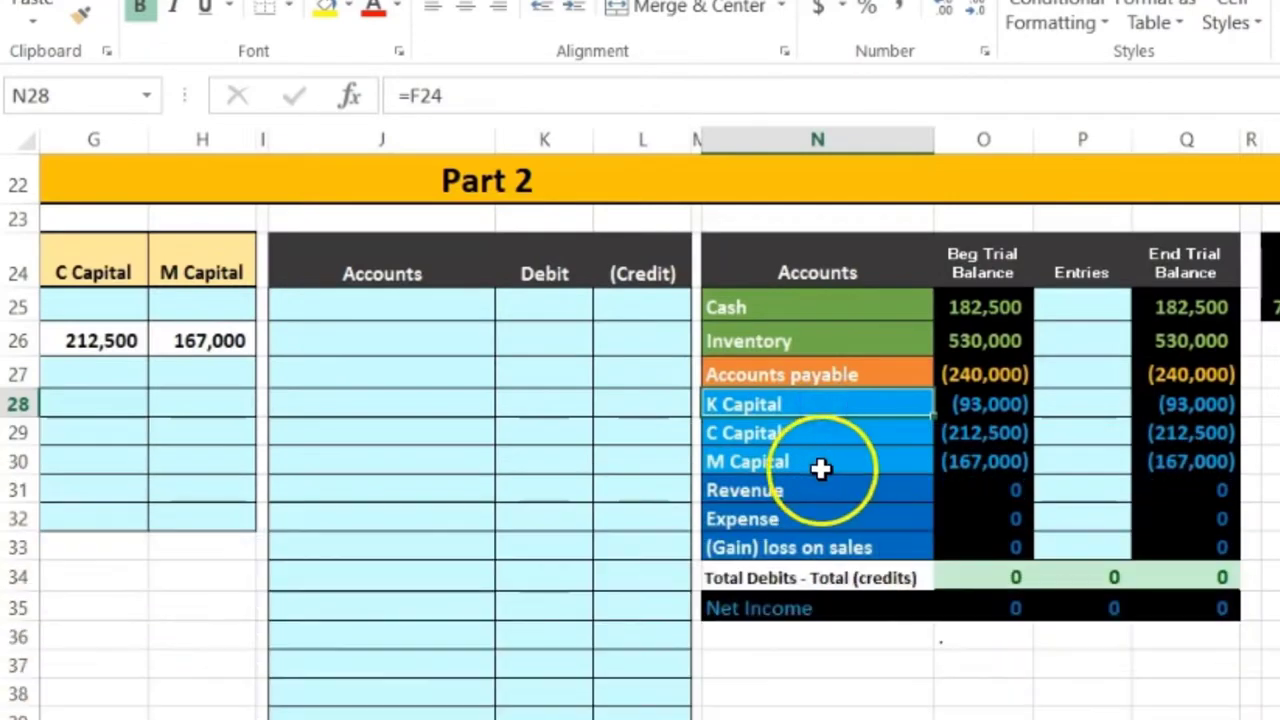
{"action": "left_click", "coordinate": [820, 468]}
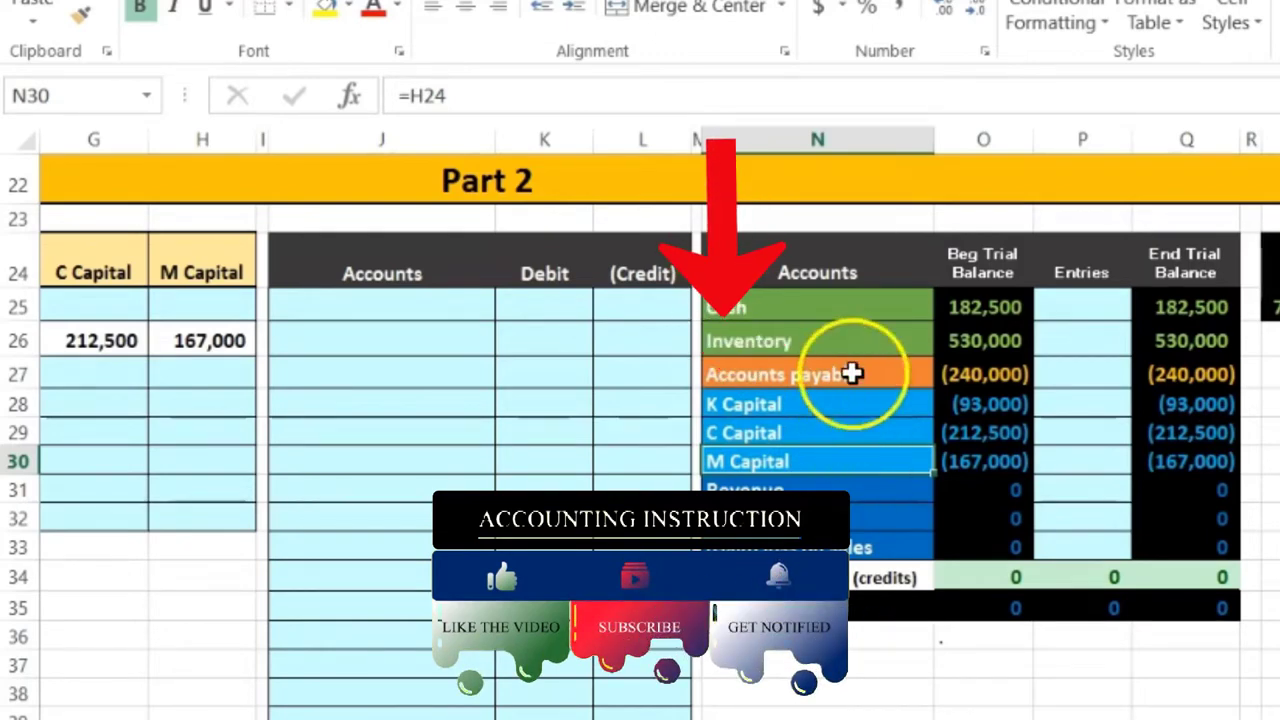
{"action": "left_click", "coordinate": [859, 336]}
{"action": "left_click", "coordinate": [855, 373]}
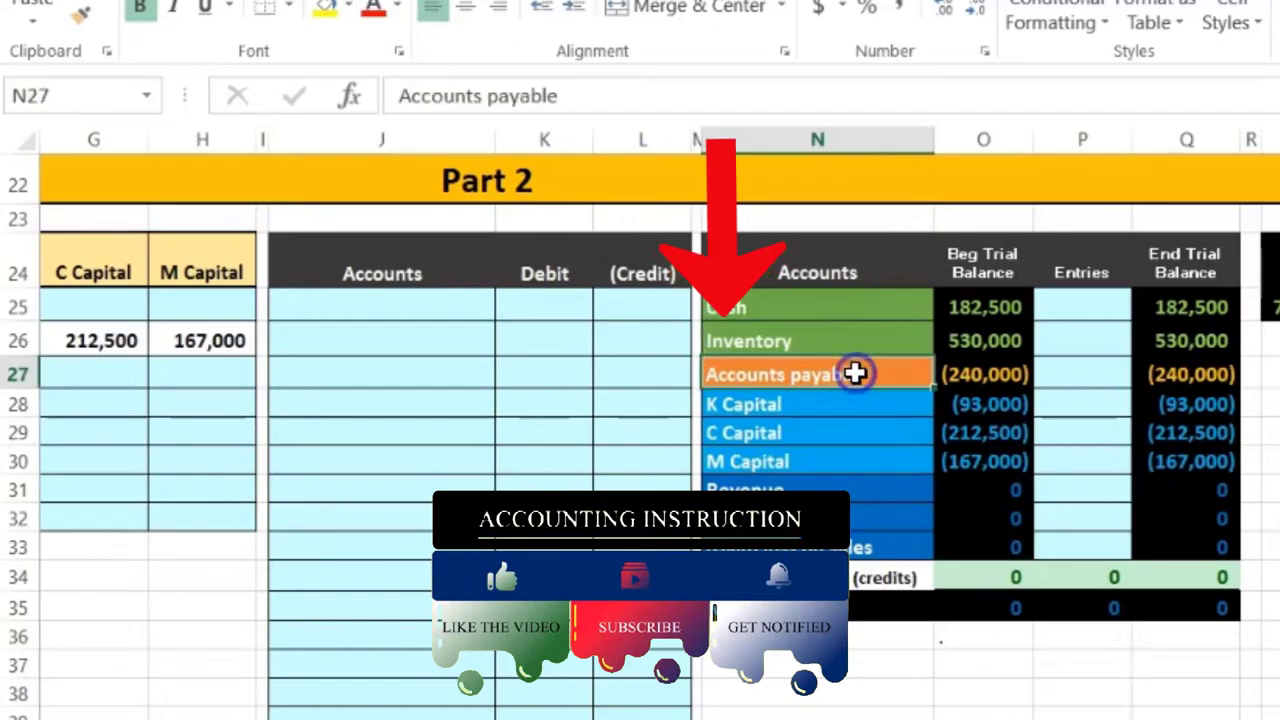
{"action": "left_click", "coordinate": [822, 430]}
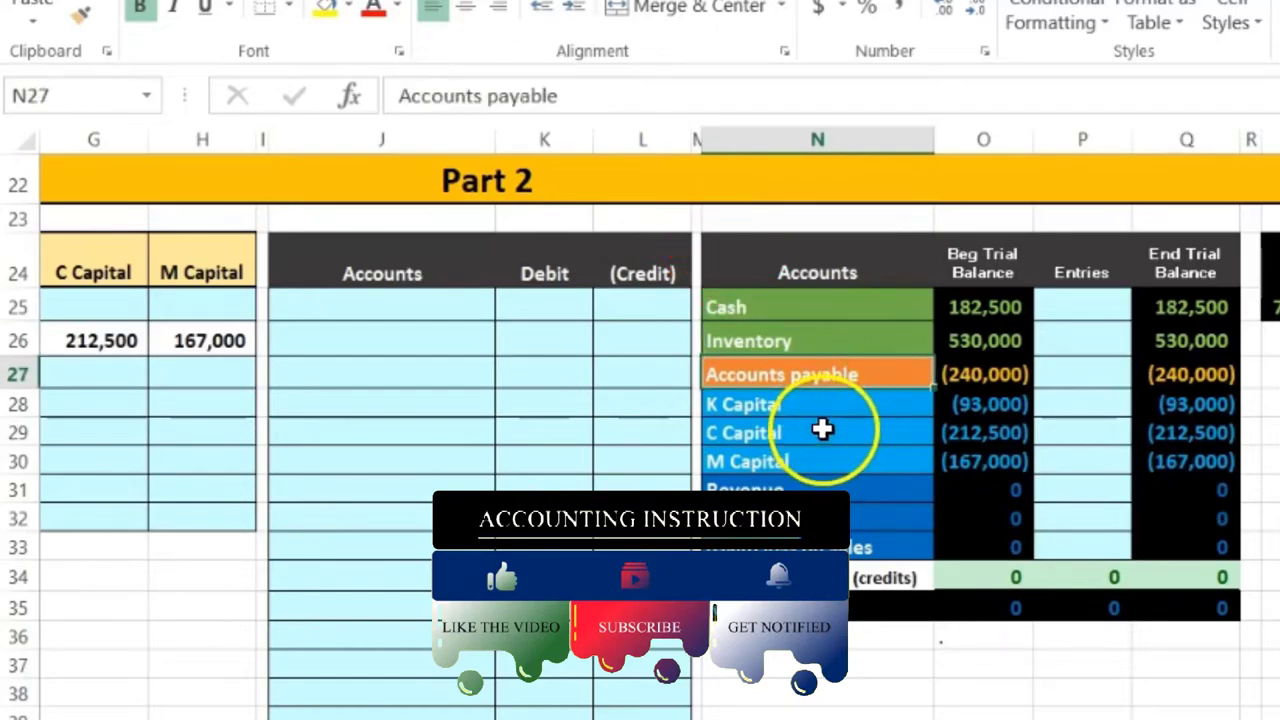
{"action": "left_click", "coordinate": [833, 412]}
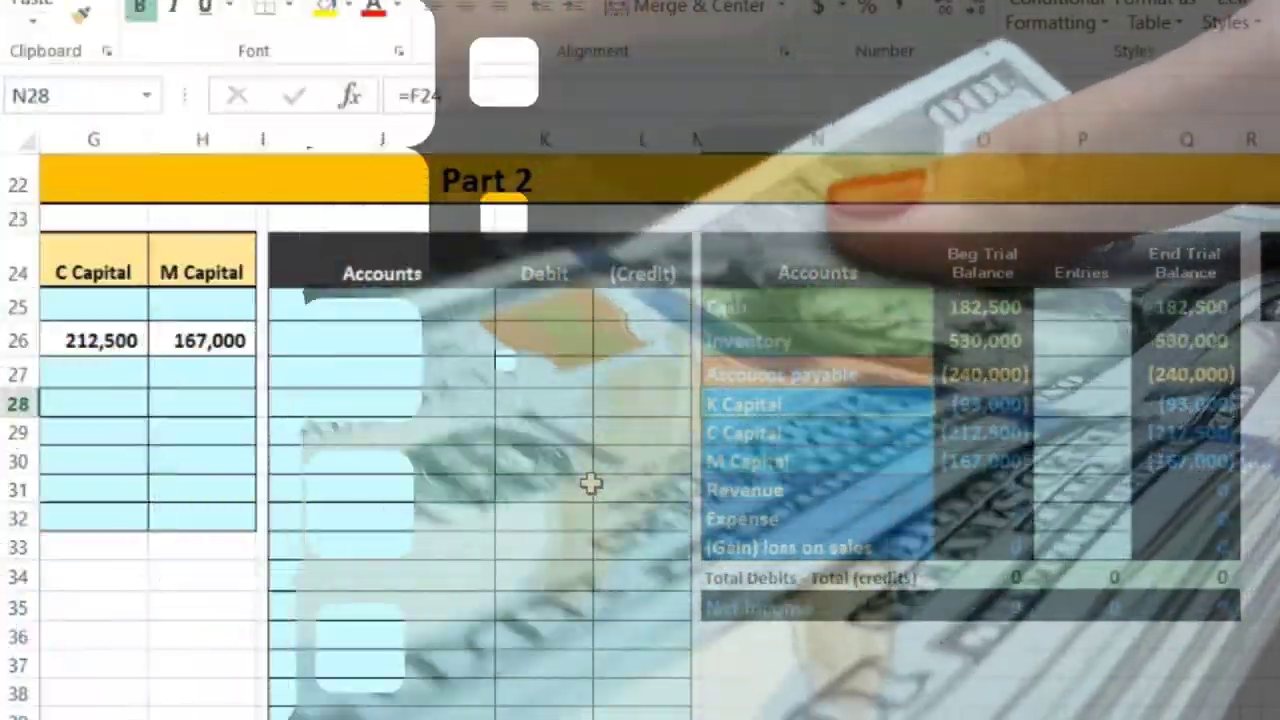
- Return to the start of the Part 2 section to review the instructions, the 3:2:1 sharing ratio and the liquidation schedule
{"action": "key", "text": "Left"}
{"action": "key", "text": "Left"}
{"action": "key", "text": "Left"}
{"action": "key", "text": "Left"}
{"action": "key", "text": "Left"}
{"action": "key", "text": "Left"}
{"action": "key", "text": "Left"}
{"action": "key", "text": "Left"}
{"action": "key", "text": "Left"}
{"action": "key", "text": "Left"}
{"action": "key", "text": "Left"}
{"action": "key", "text": "Left"}
{"action": "key", "text": "Left"}
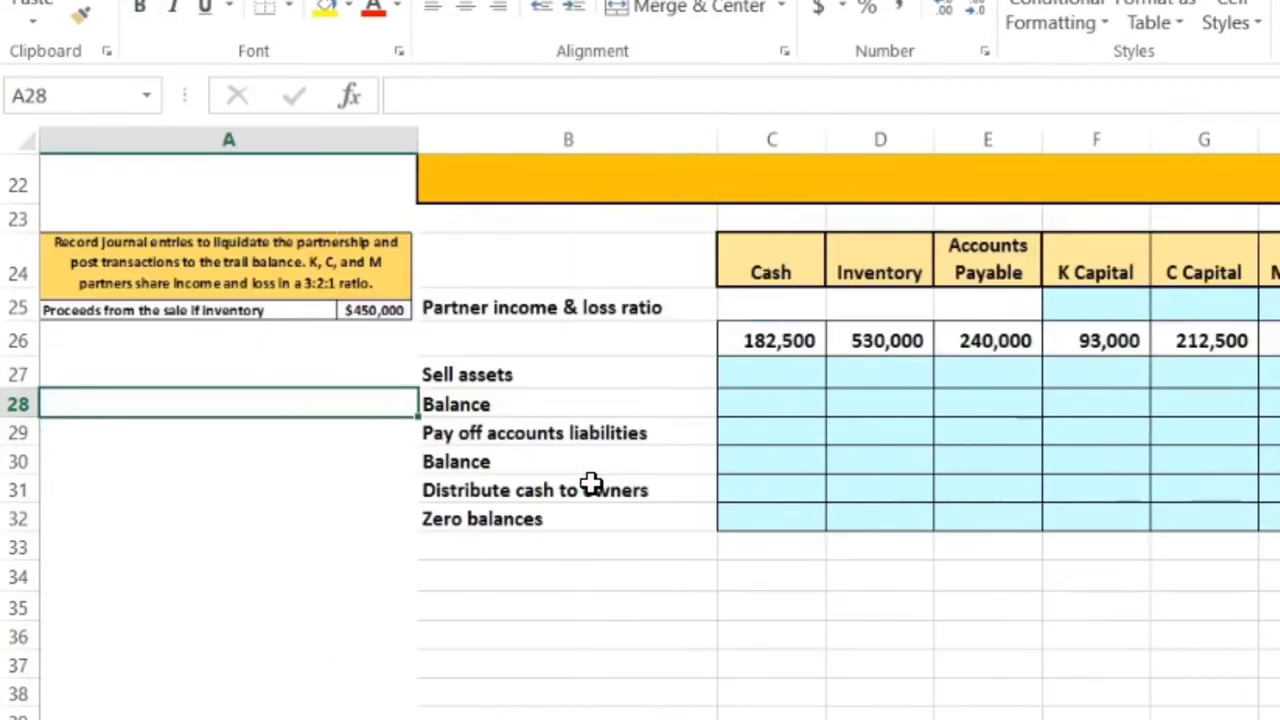
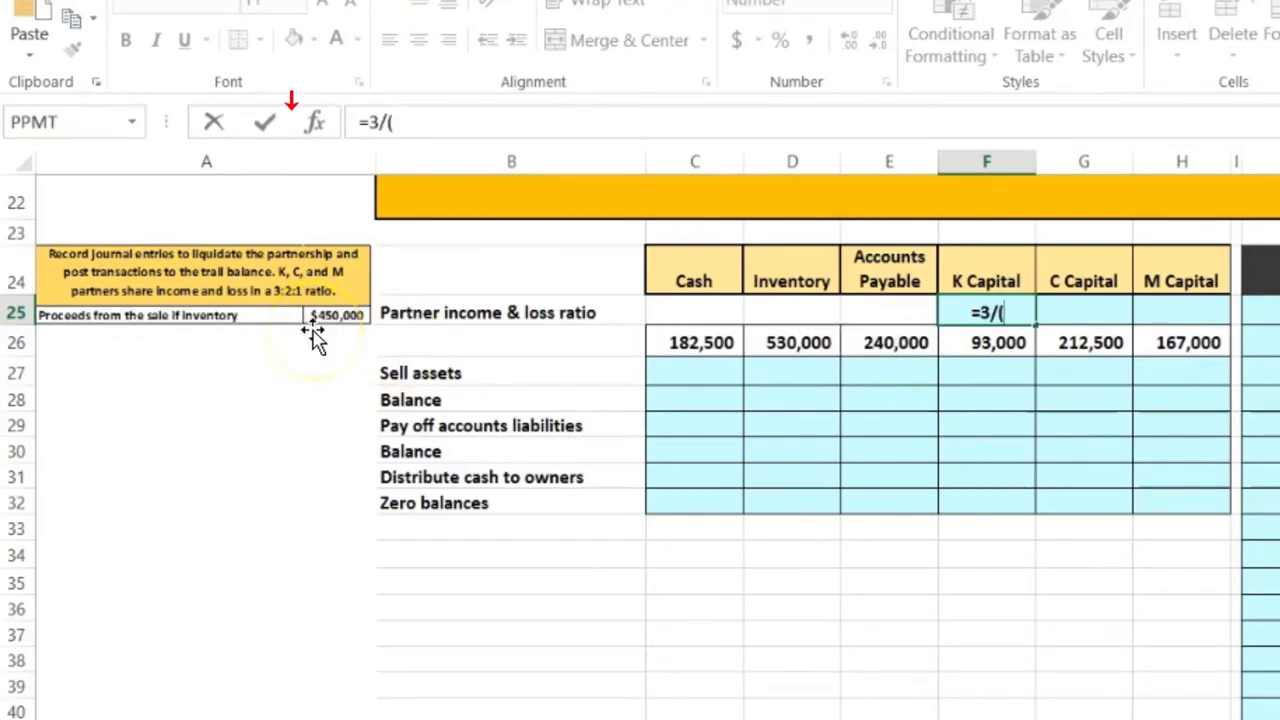
- Calculate K Capital's partner income and loss ratio in F25 as =3/(3+2+1) and format it as a percentage
{"action": "type", "text": "3+2+"}
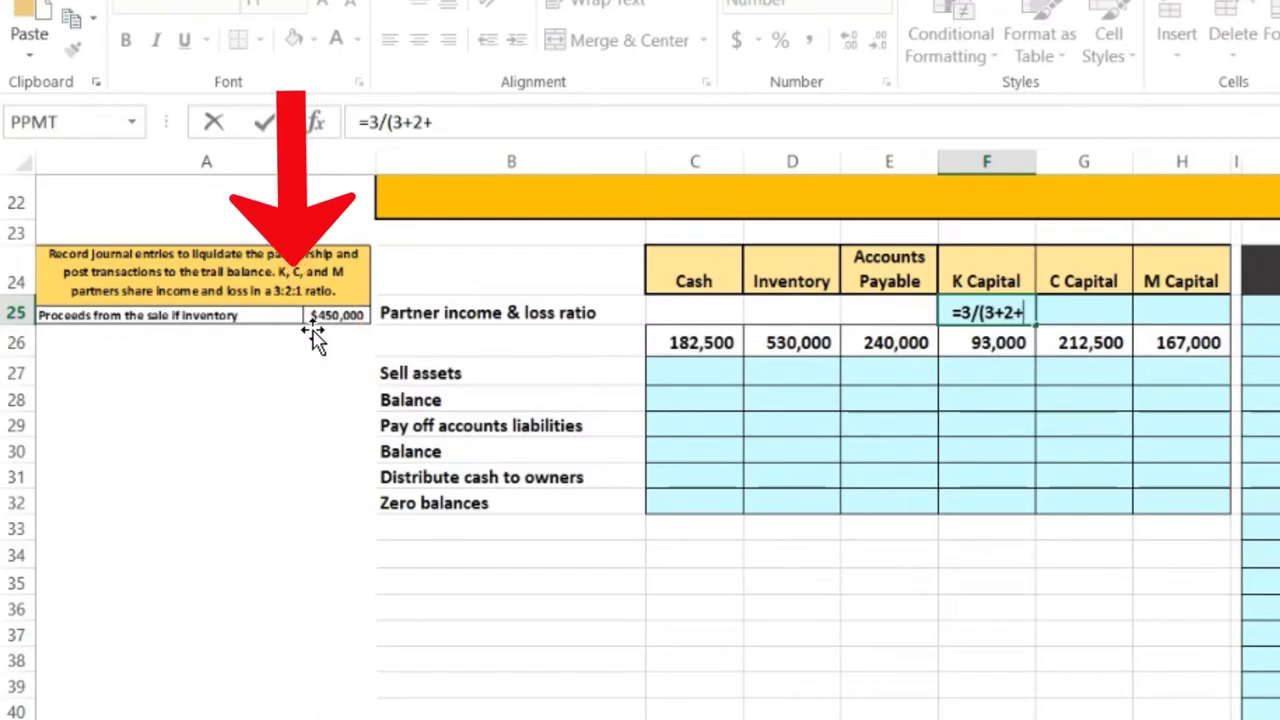
{"action": "type", "text": "1)"}
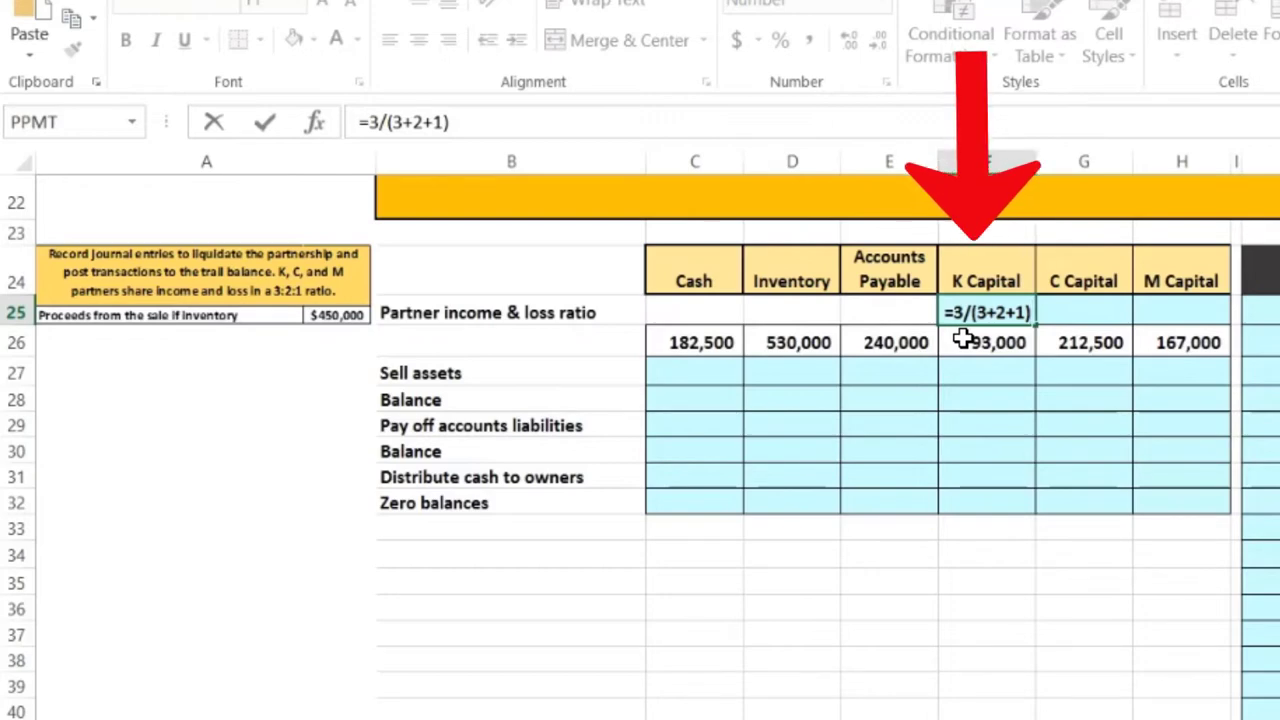
{"action": "key", "text": "Return"}
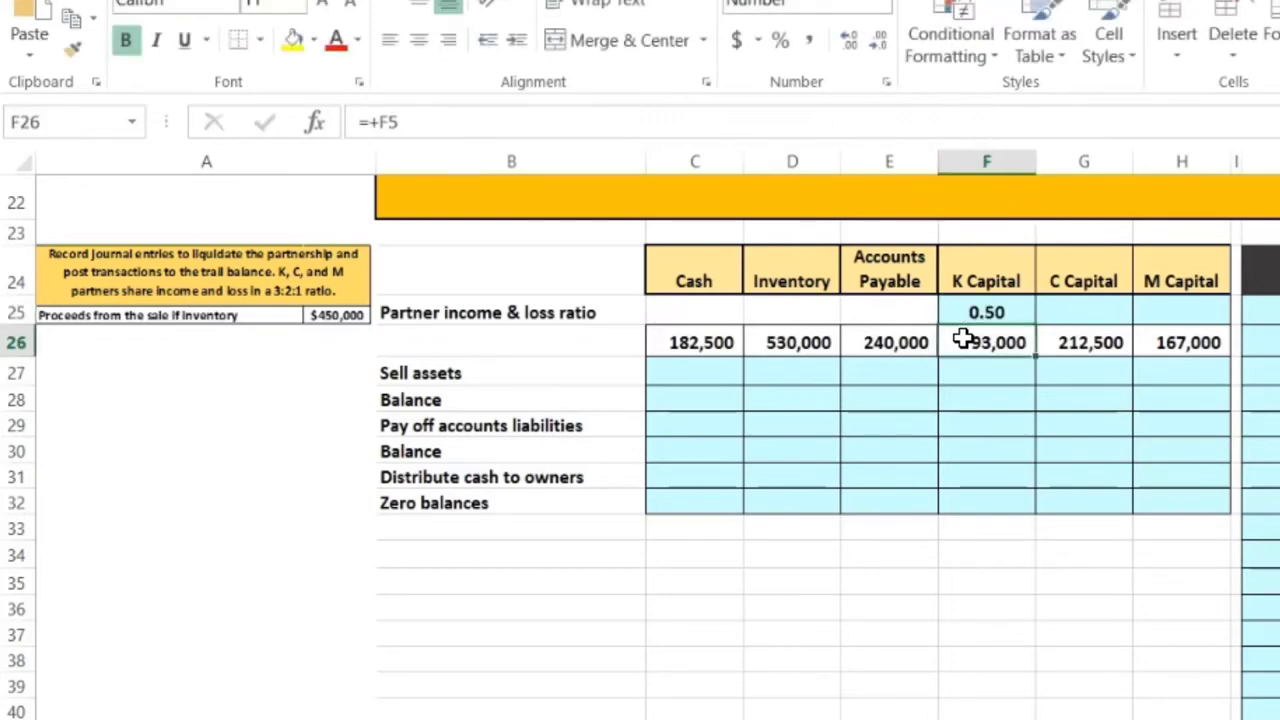
{"action": "key", "text": "Up"}
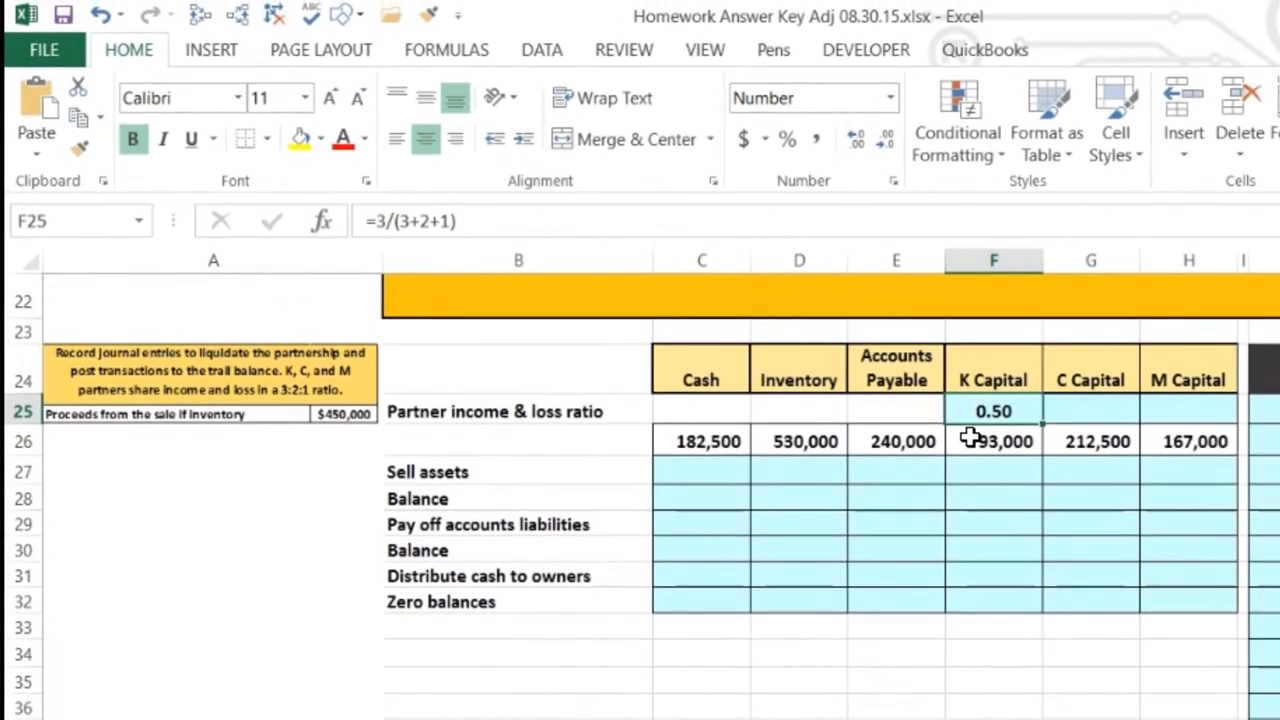
{"action": "mouse_move", "coordinate": [808, 98]}
{"action": "left_mouse_down"}
{"action": "mouse_move", "coordinate": [691, 162]}
{"action": "mouse_move", "coordinate": [870, 100]}
{"action": "left_mouse_up"}
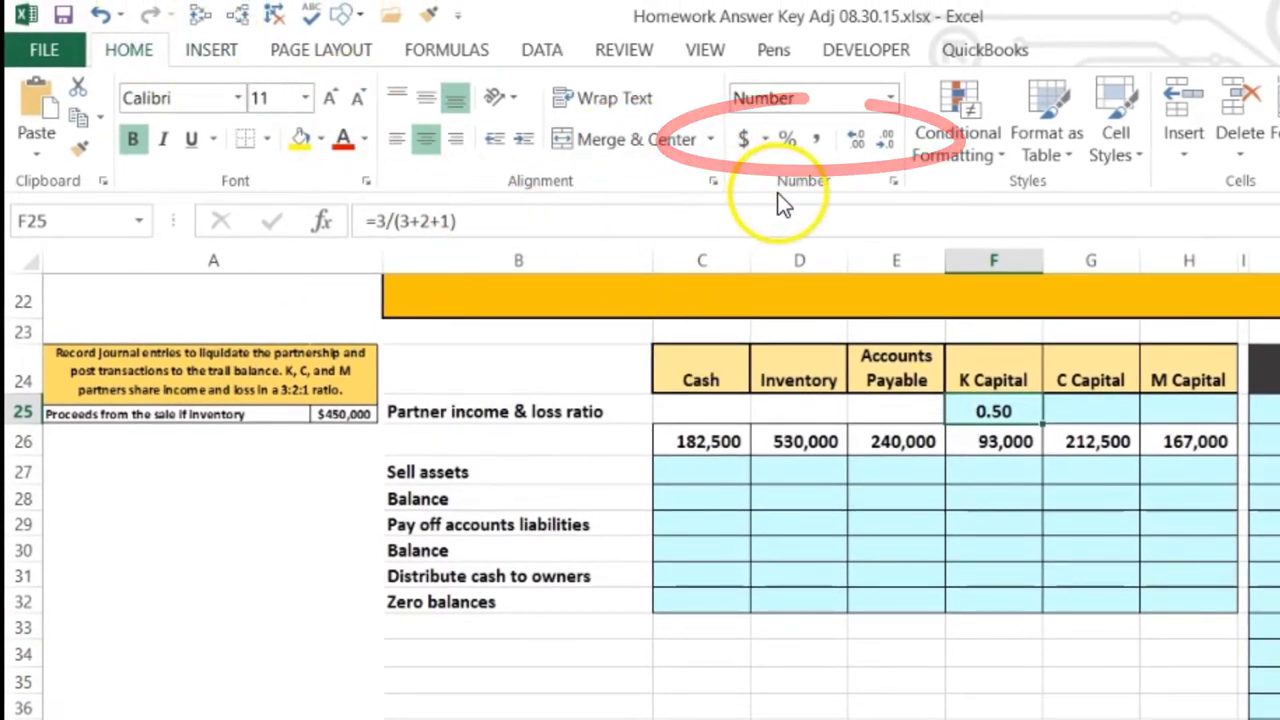
{"action": "left_click", "coordinate": [790, 140]}
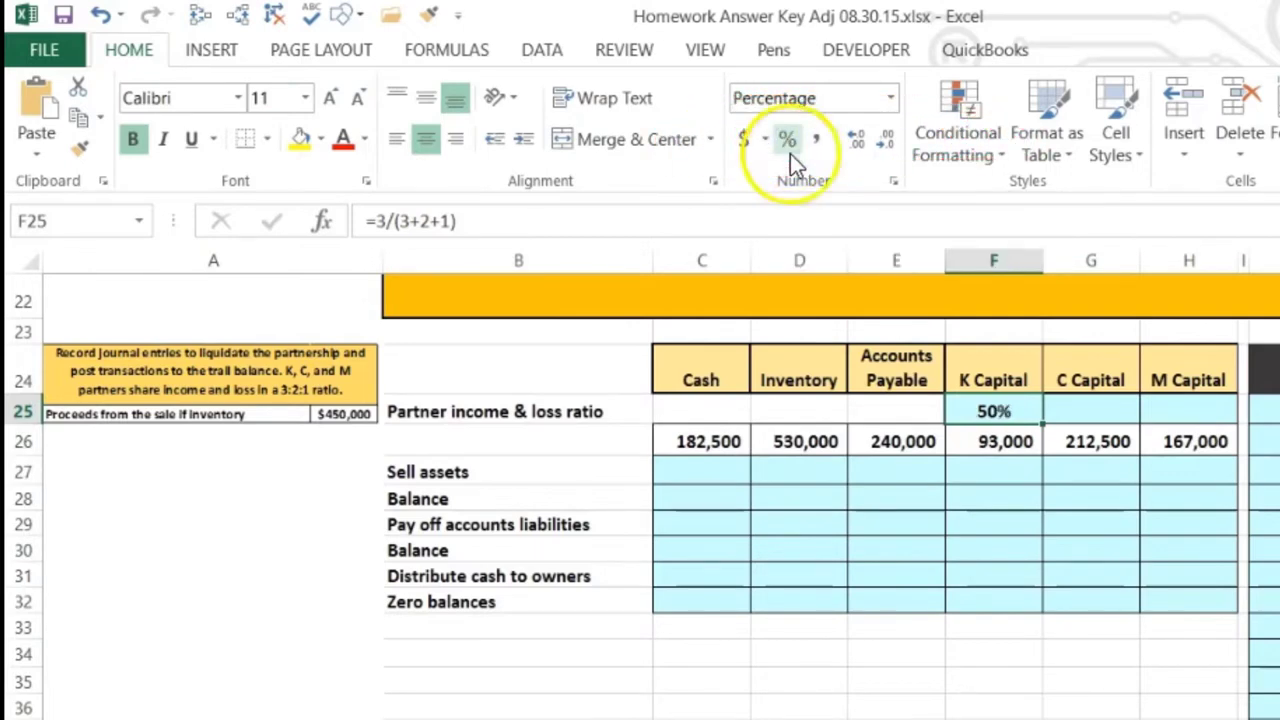
- Calculate C Capital's partner income and loss ratio in G25 with the formula =2/(3+2+1)
{"action": "left_click", "coordinate": [1080, 408]}
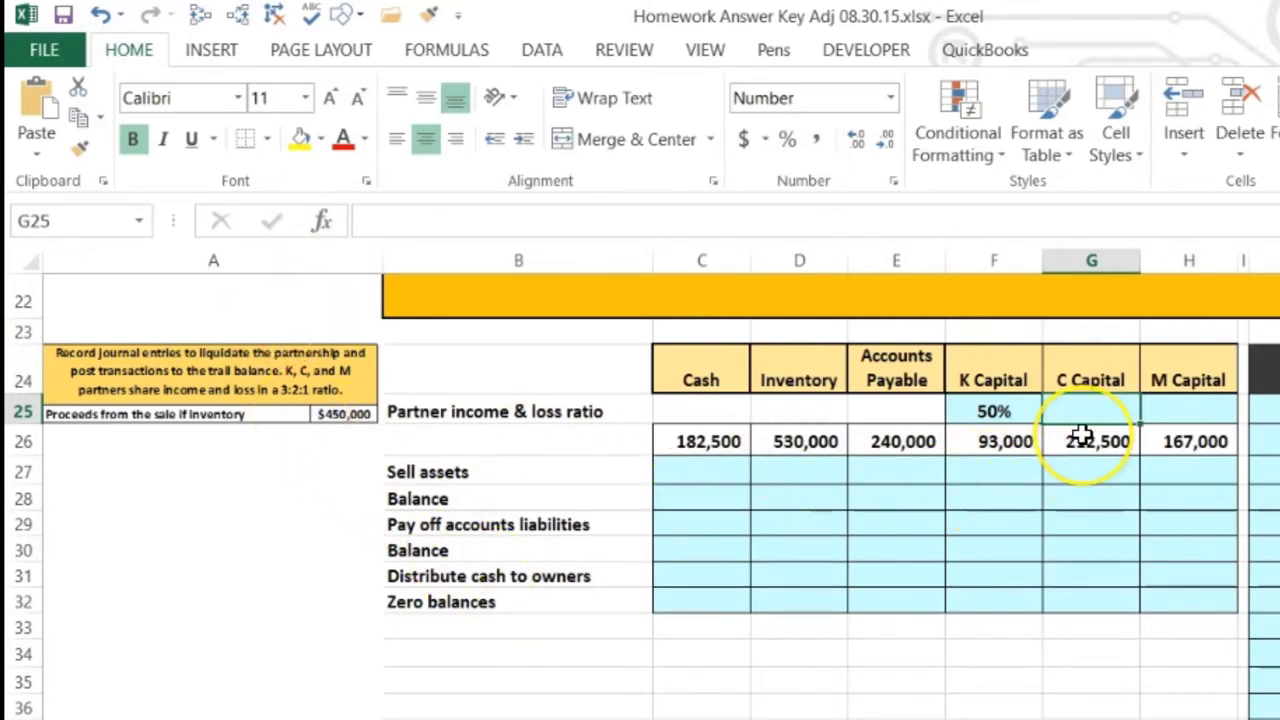
{"action": "type", "text": "=2/"}
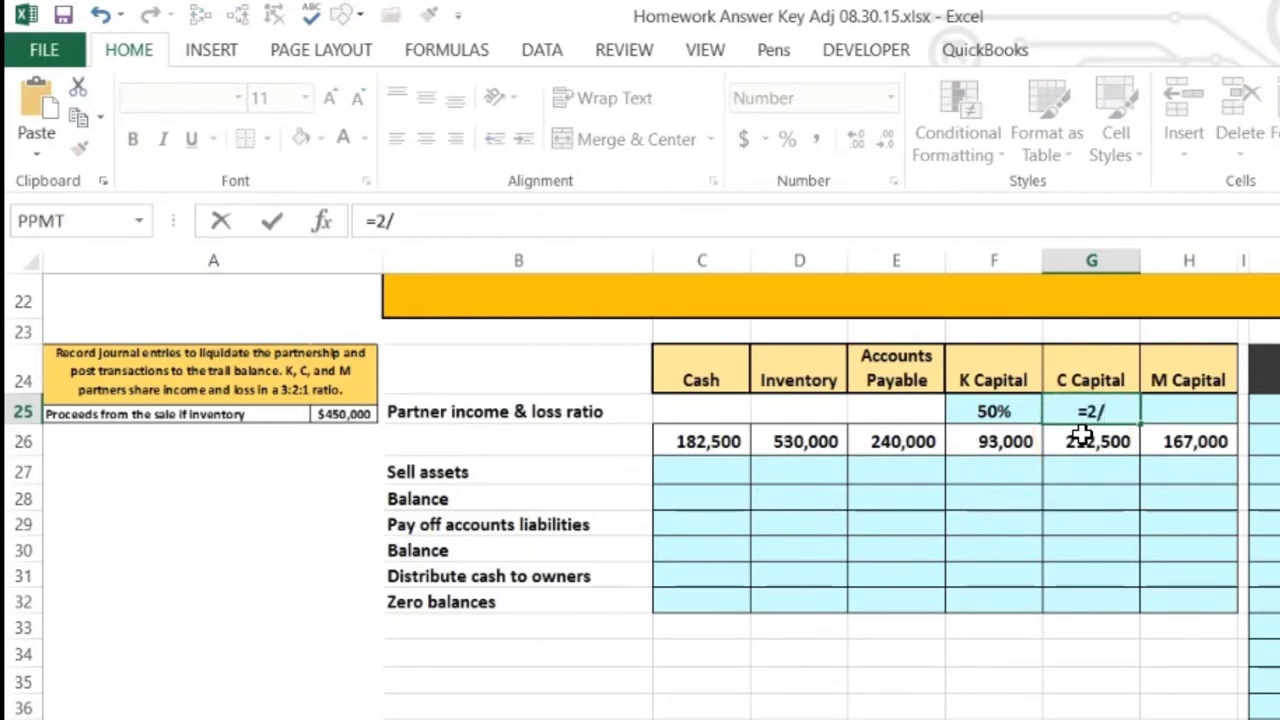
{"action": "type", "text": "("}
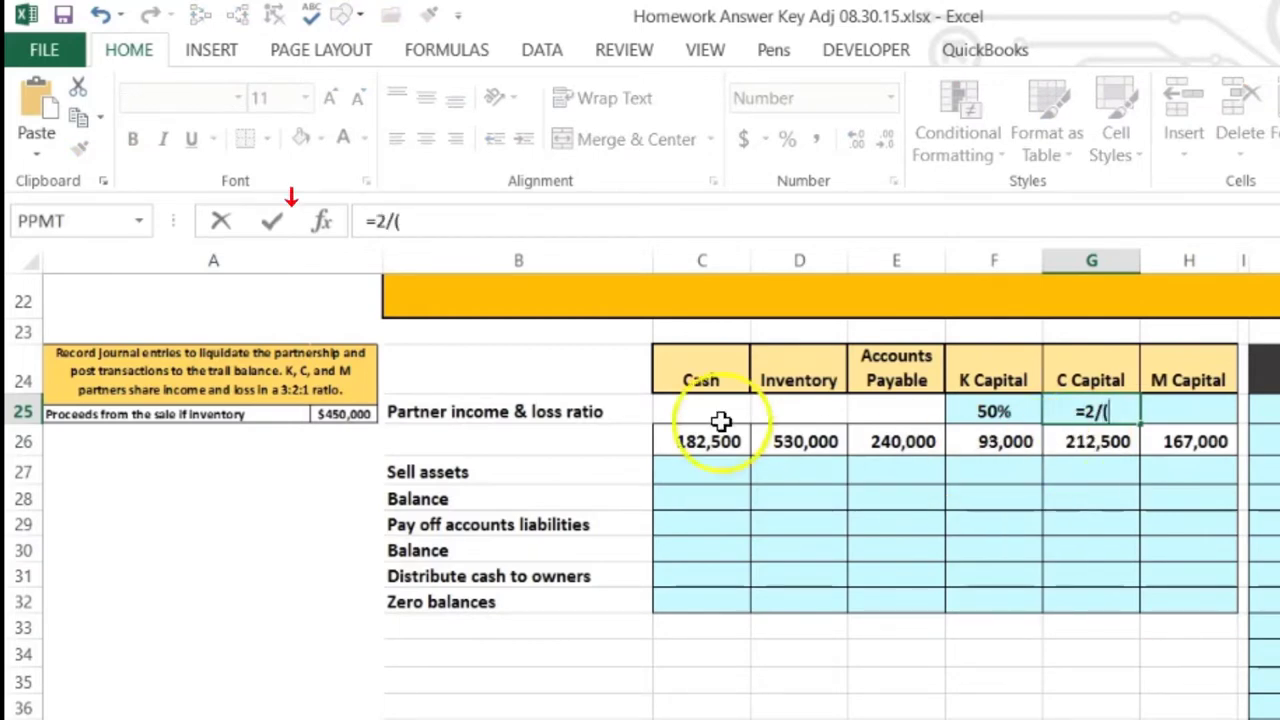
{"action": "type", "text": "3+2+"}
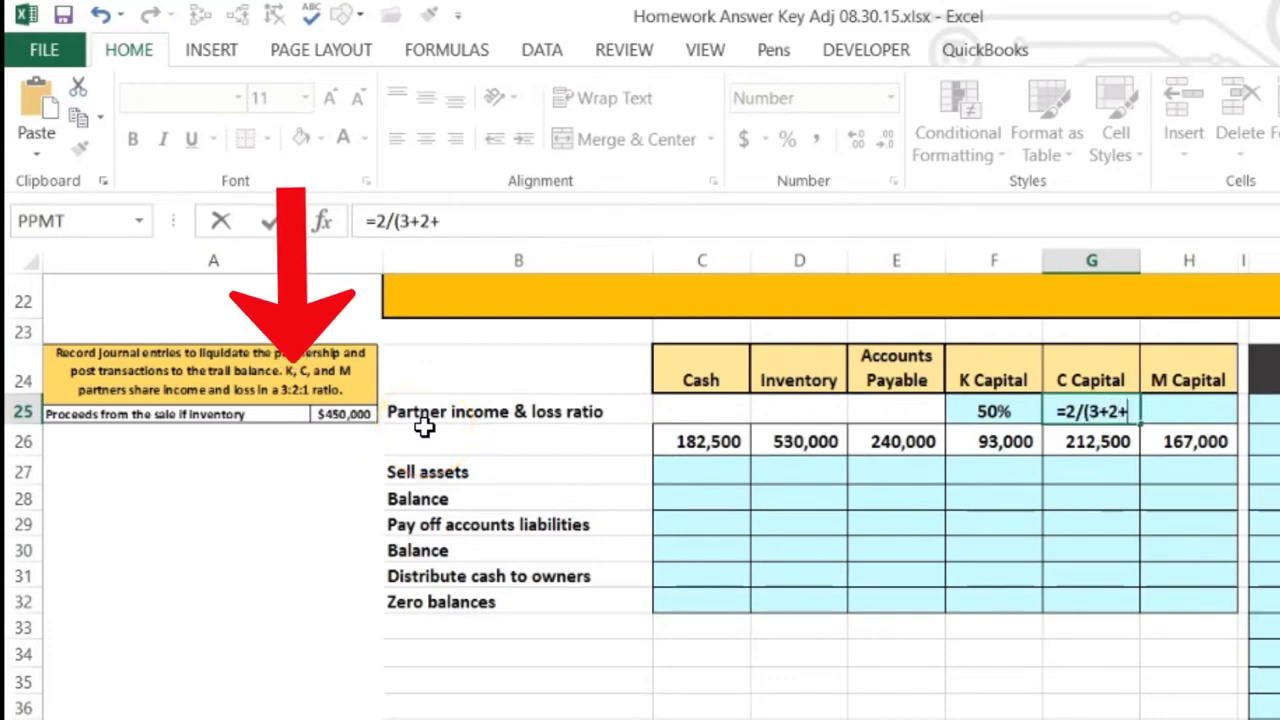
{"action": "type", "text": "1)"}
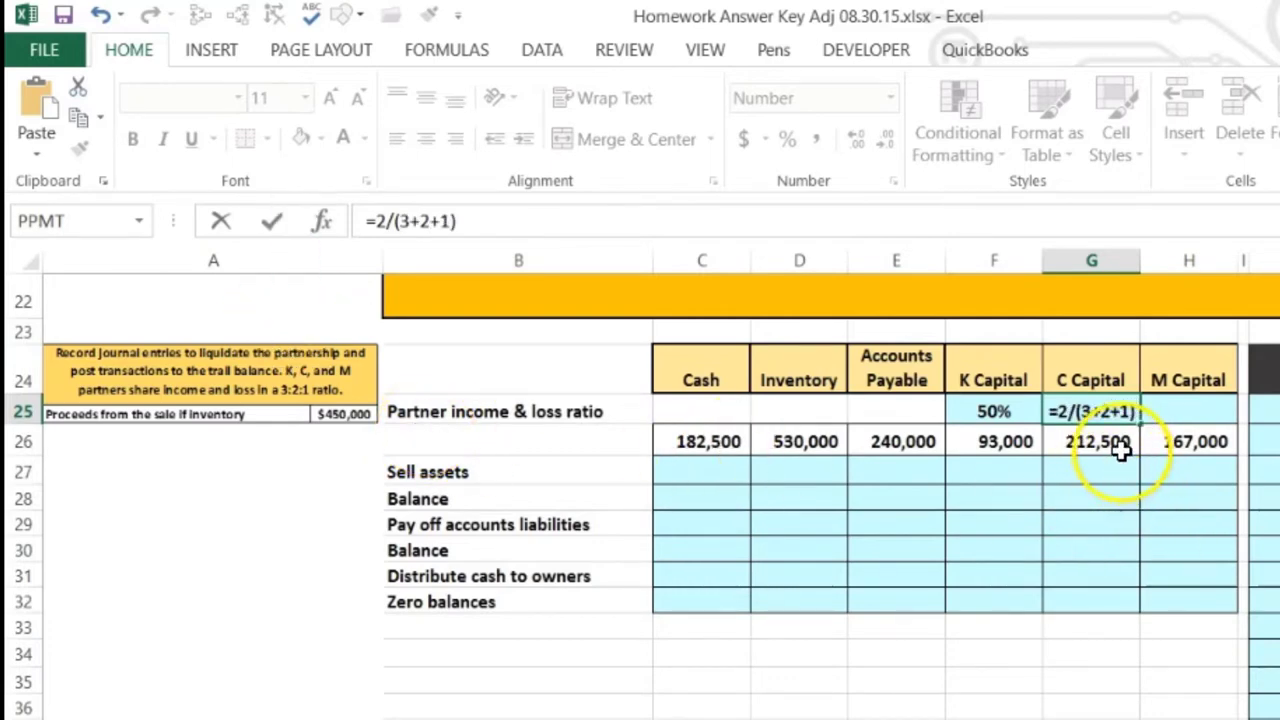
{"action": "key", "text": "Return"}
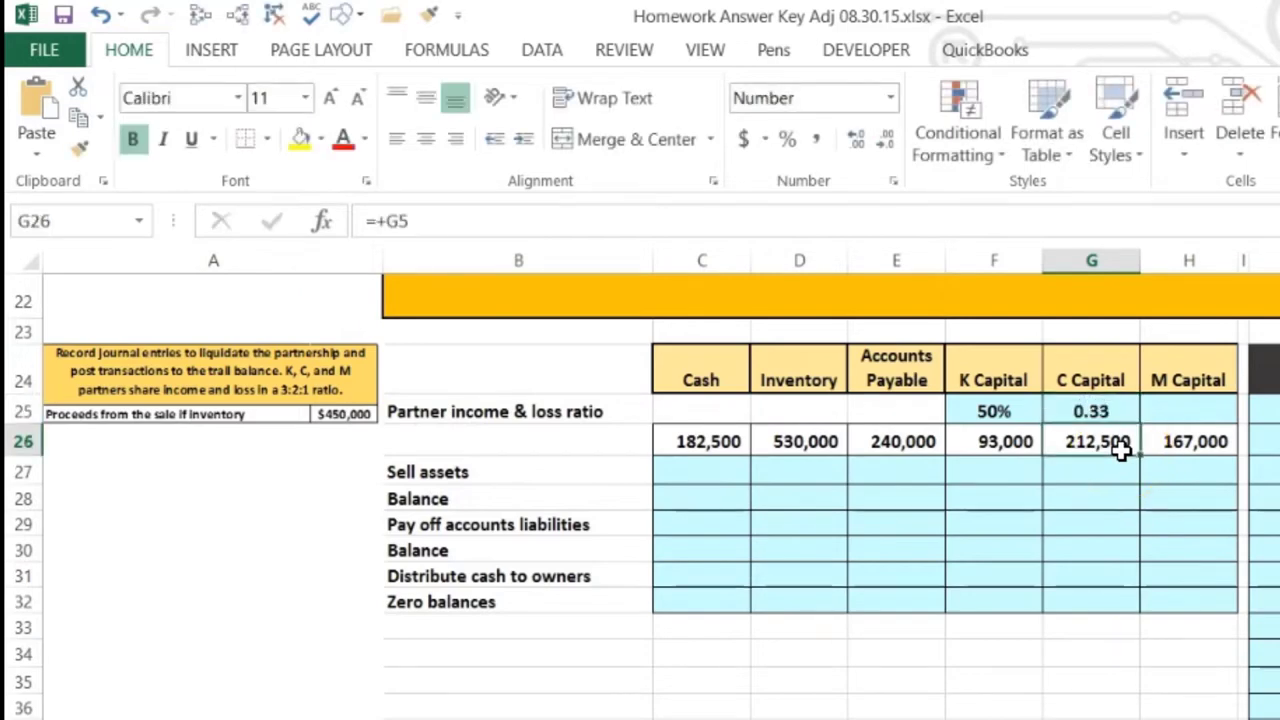
- Format C Capital's income and loss ratio in G25 as a percentage with two decimal places
{"action": "key", "text": "Up"}
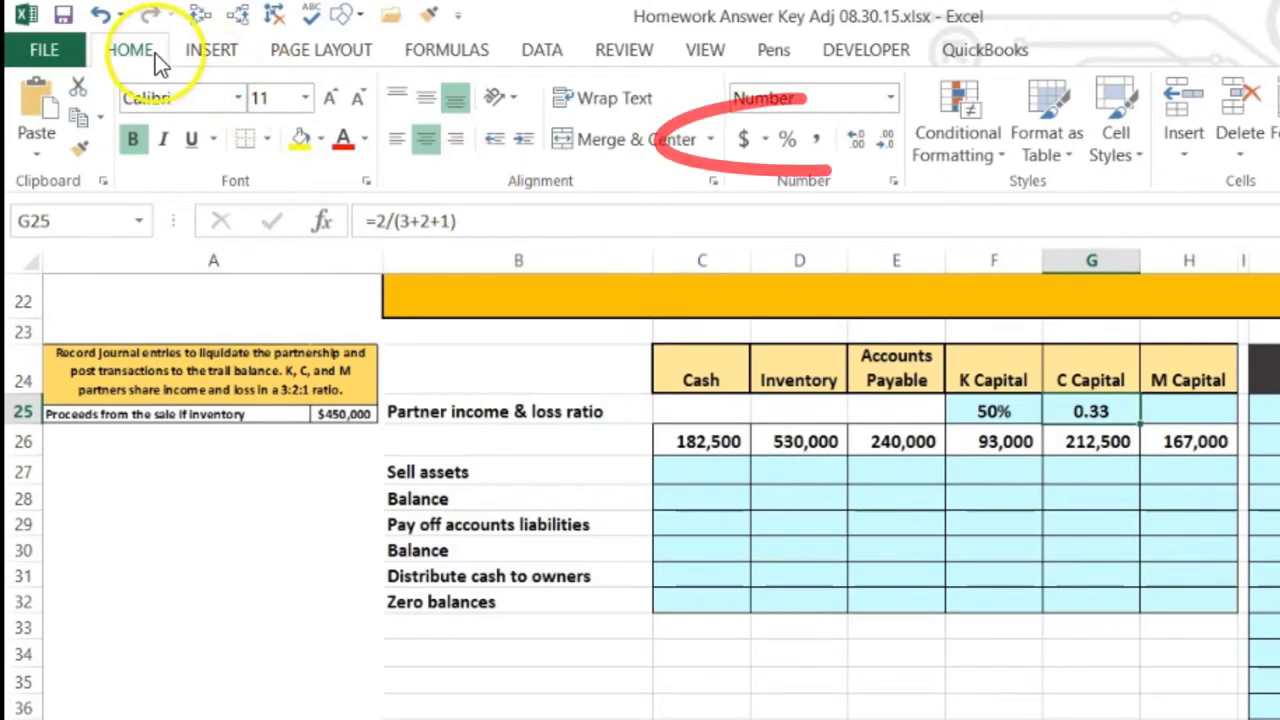
{"action": "left_click", "coordinate": [787, 143]}
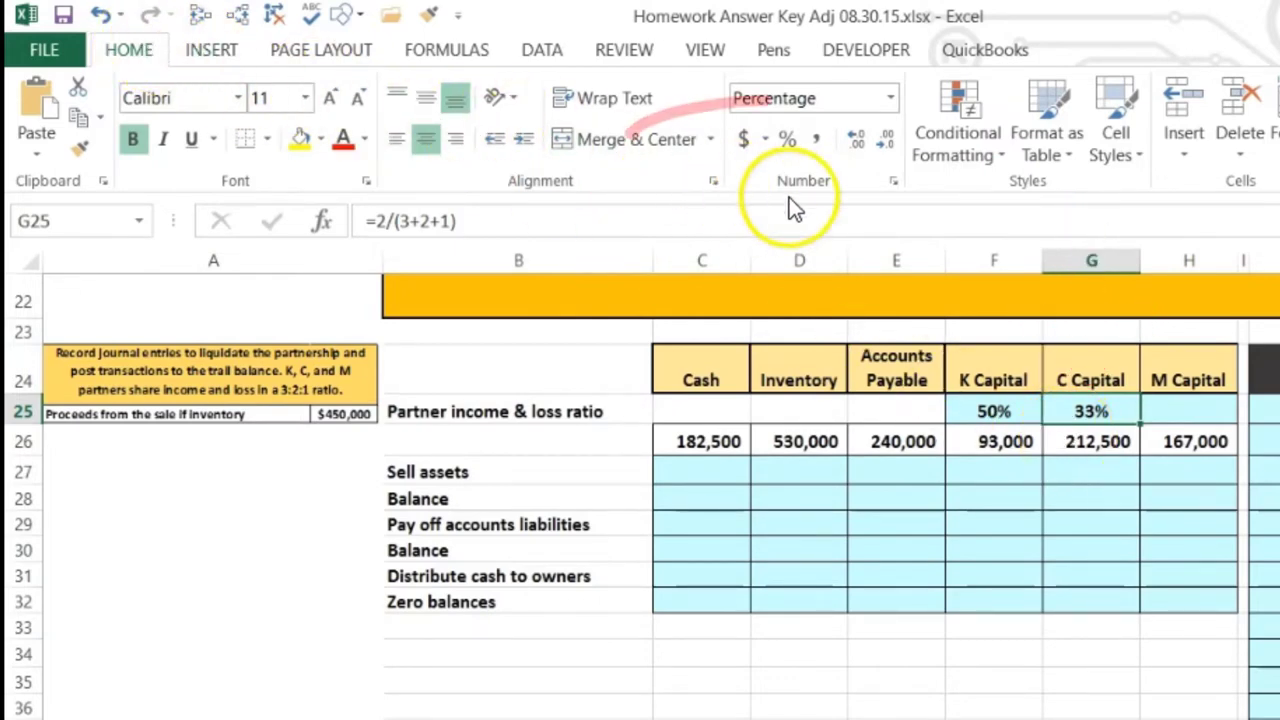
{"action": "left_click", "coordinate": [853, 141]}
{"action": "left_click", "coordinate": [853, 141]}
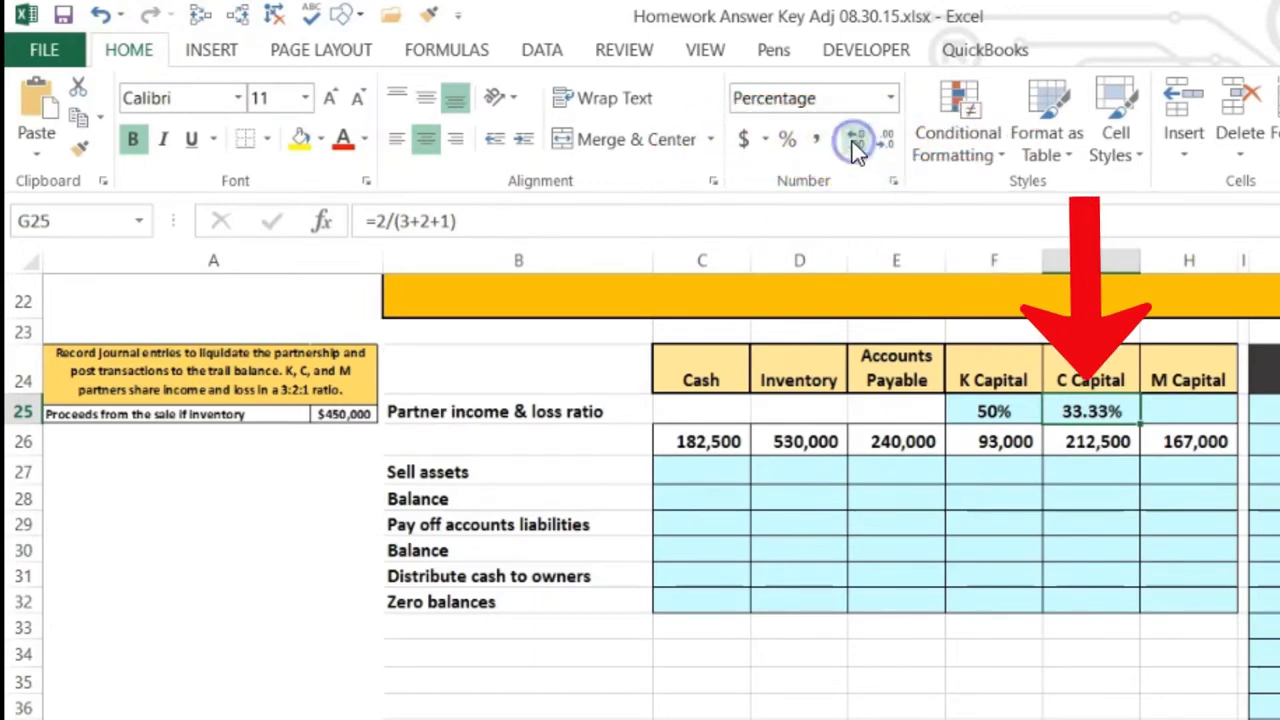
{"action": "left_click", "coordinate": [852, 141]}
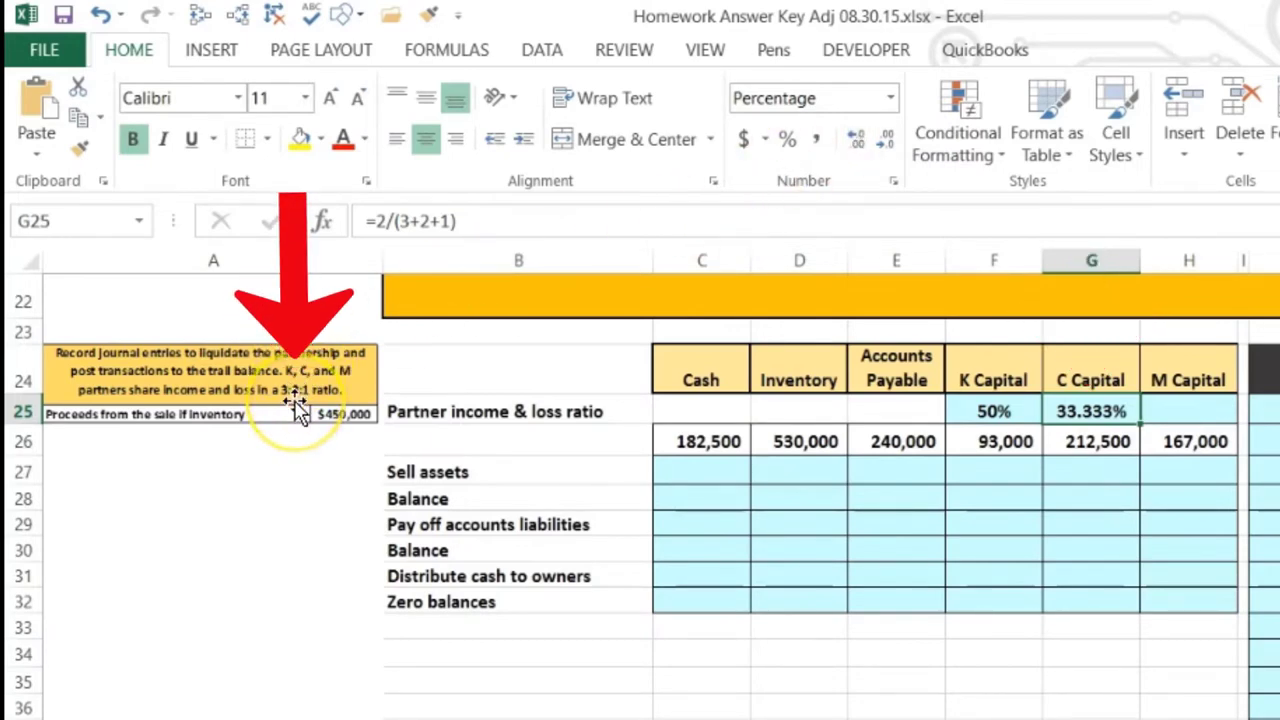
{"action": "left_click", "coordinate": [1072, 416]}
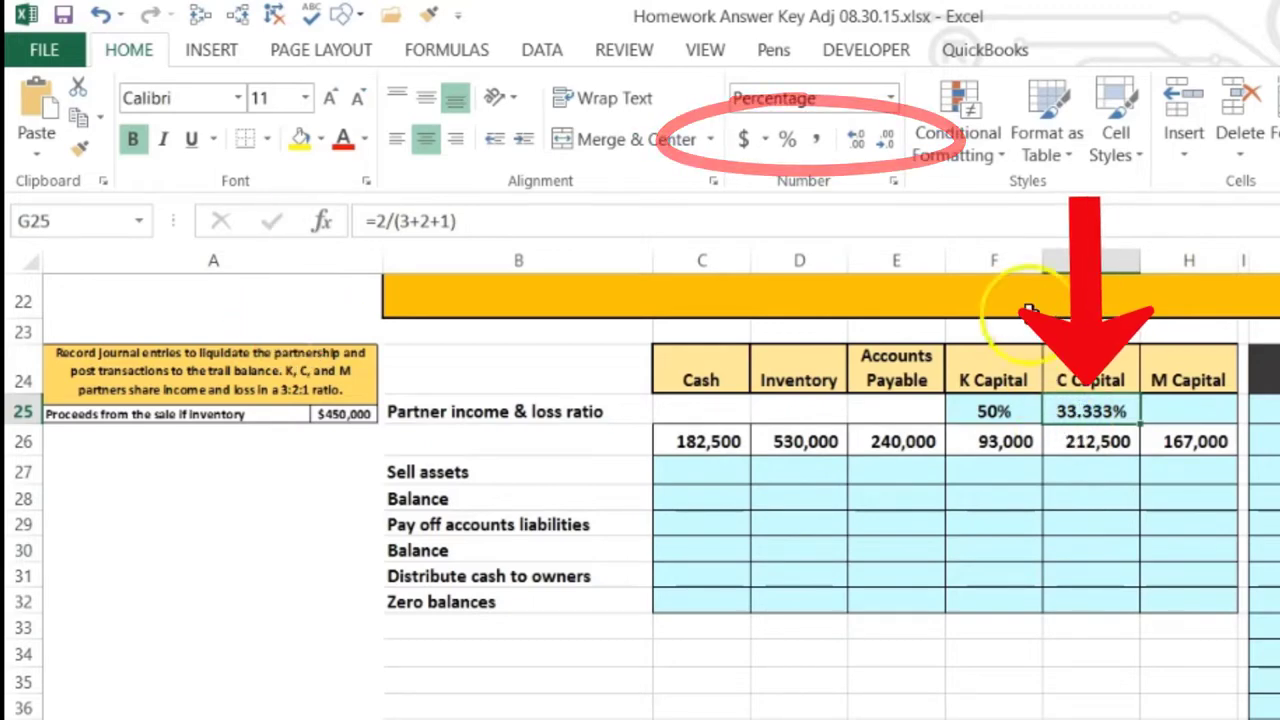
{"action": "left_click", "coordinate": [849, 140]}
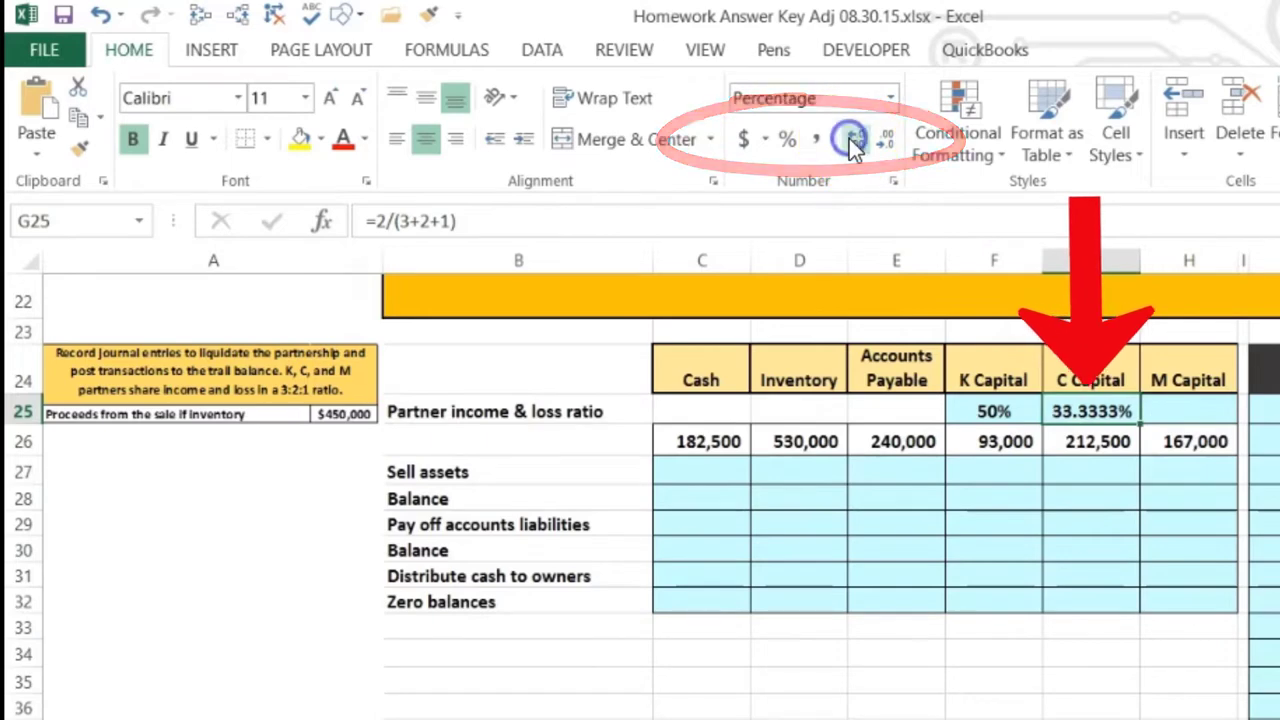
{"action": "left_click", "coordinate": [887, 141]}
{"action": "left_click", "coordinate": [887, 141]}
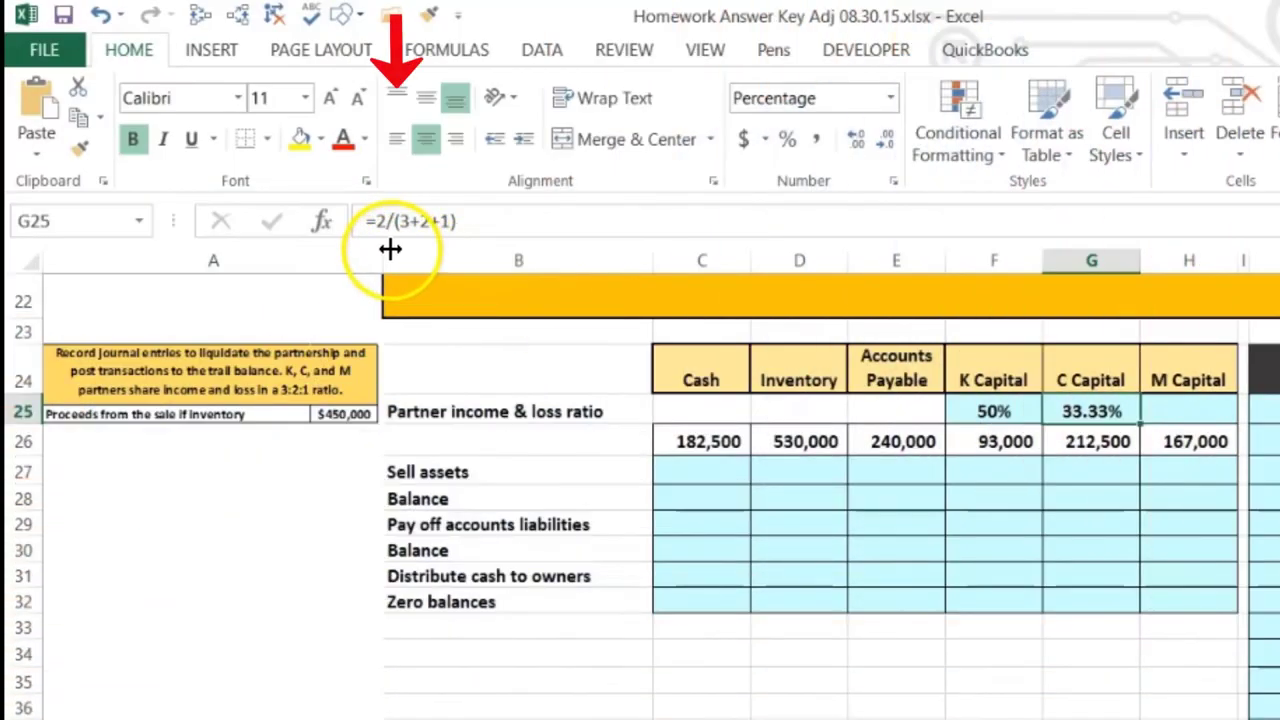
{"action": "left_click", "coordinate": [425, 262]}
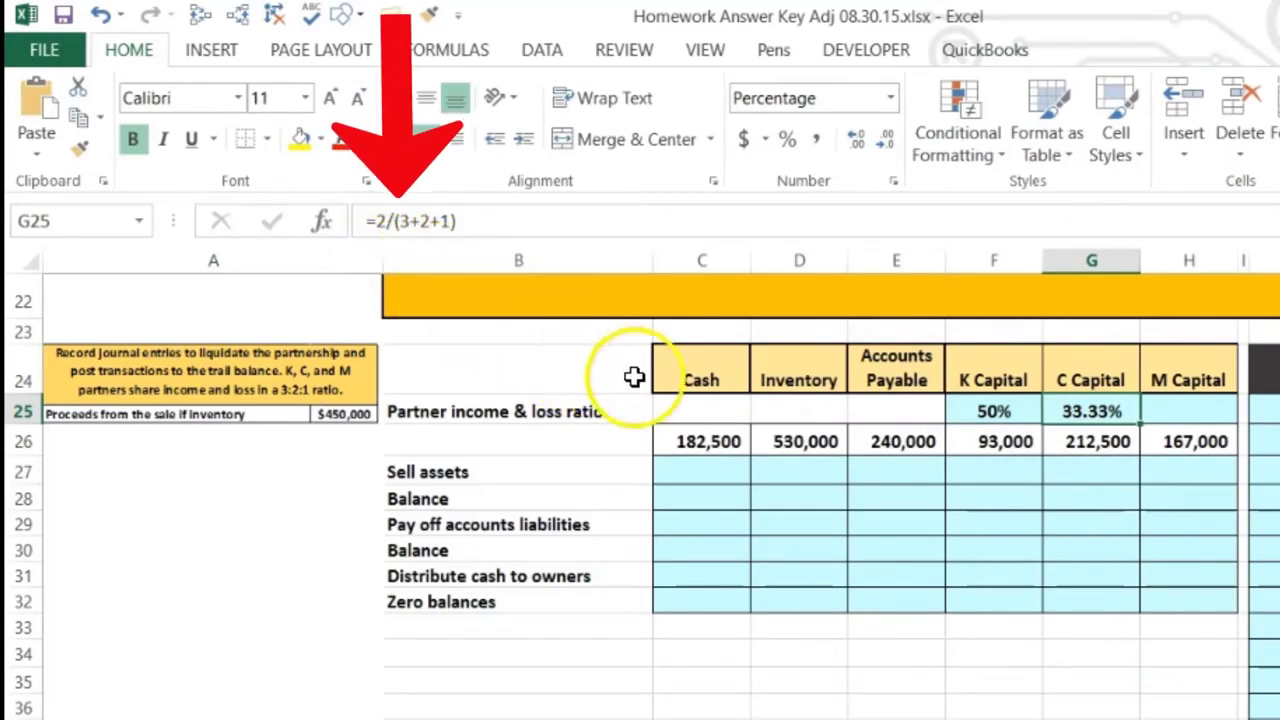
- Show K Capital's ratio percentage in F25 with two decimal places
{"action": "left_click", "coordinate": [967, 410]}
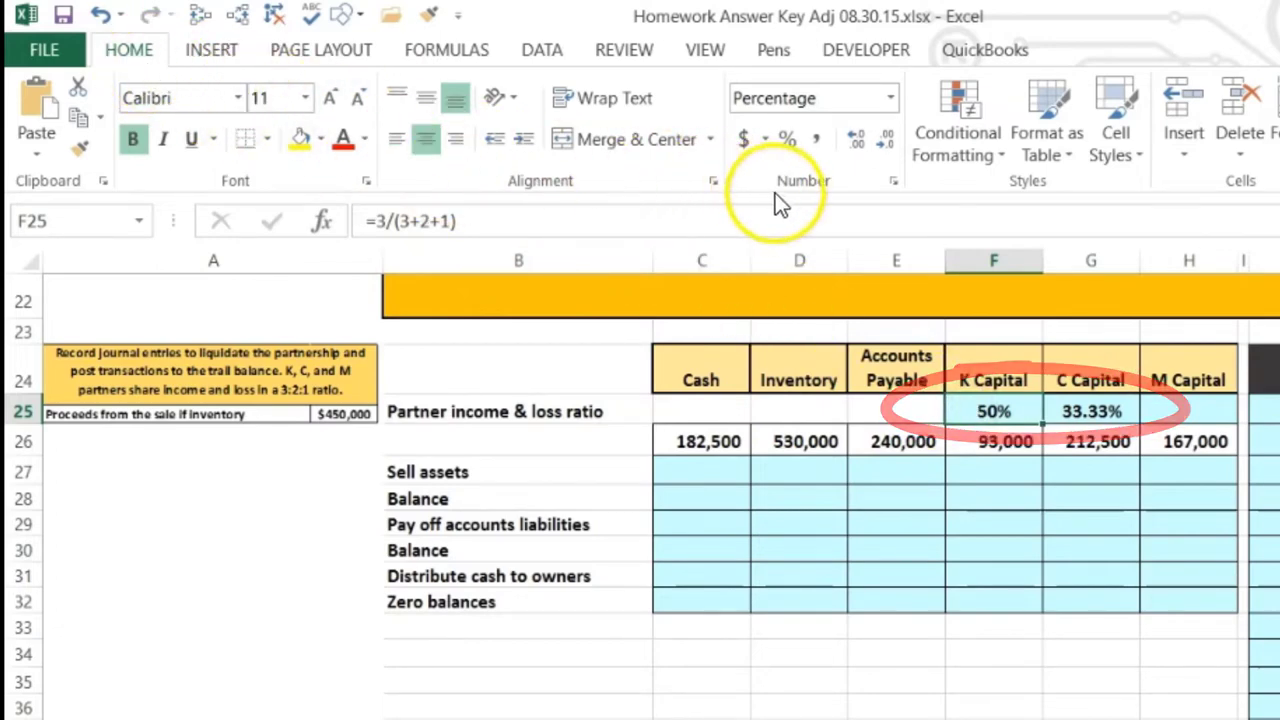
{"action": "left_click", "coordinate": [859, 140]}
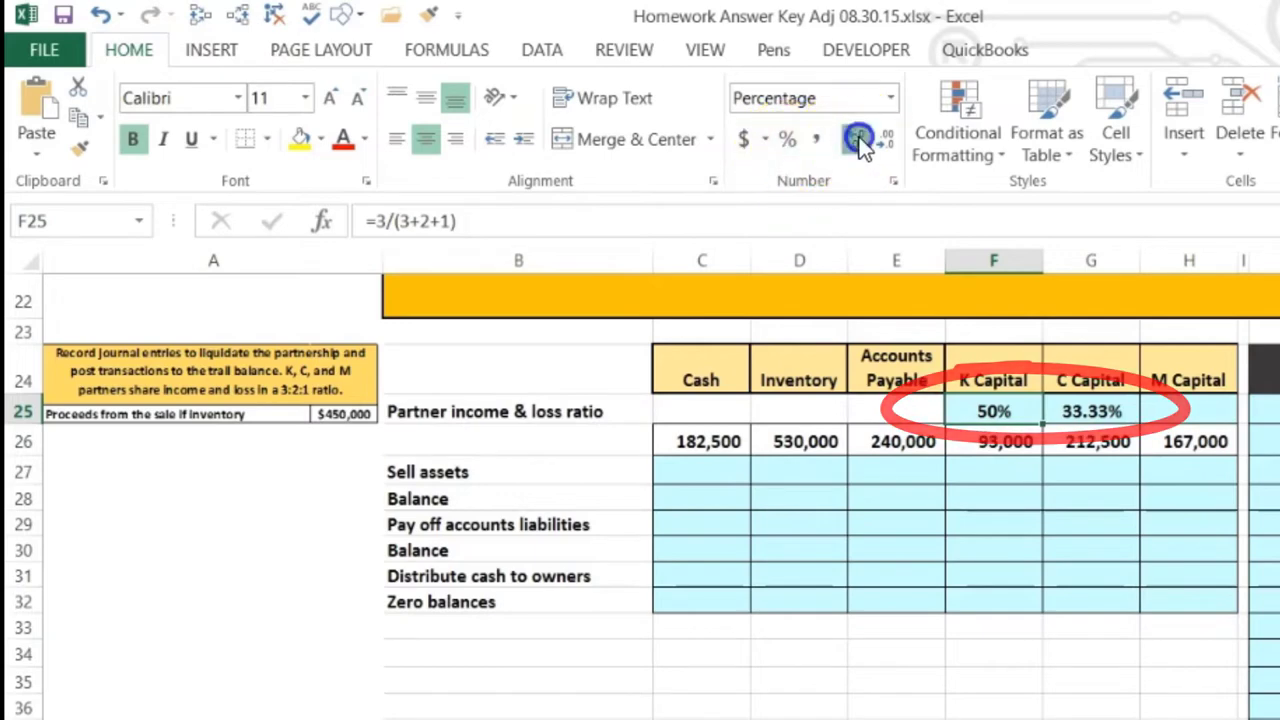
{"action": "left_click", "coordinate": [857, 138]}
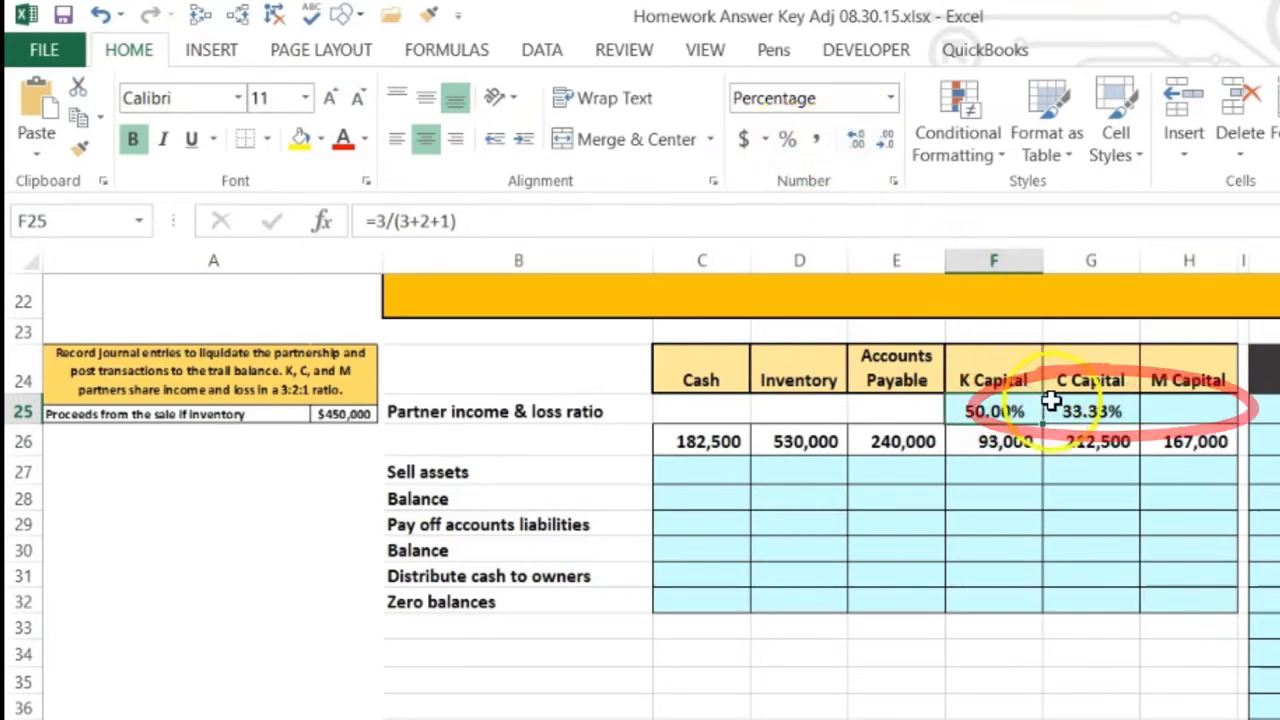
- Calculate M Capital's partner income and loss ratio in H25 with the formula =1/(3+2+1)
{"action": "left_click", "coordinate": [1182, 412]}
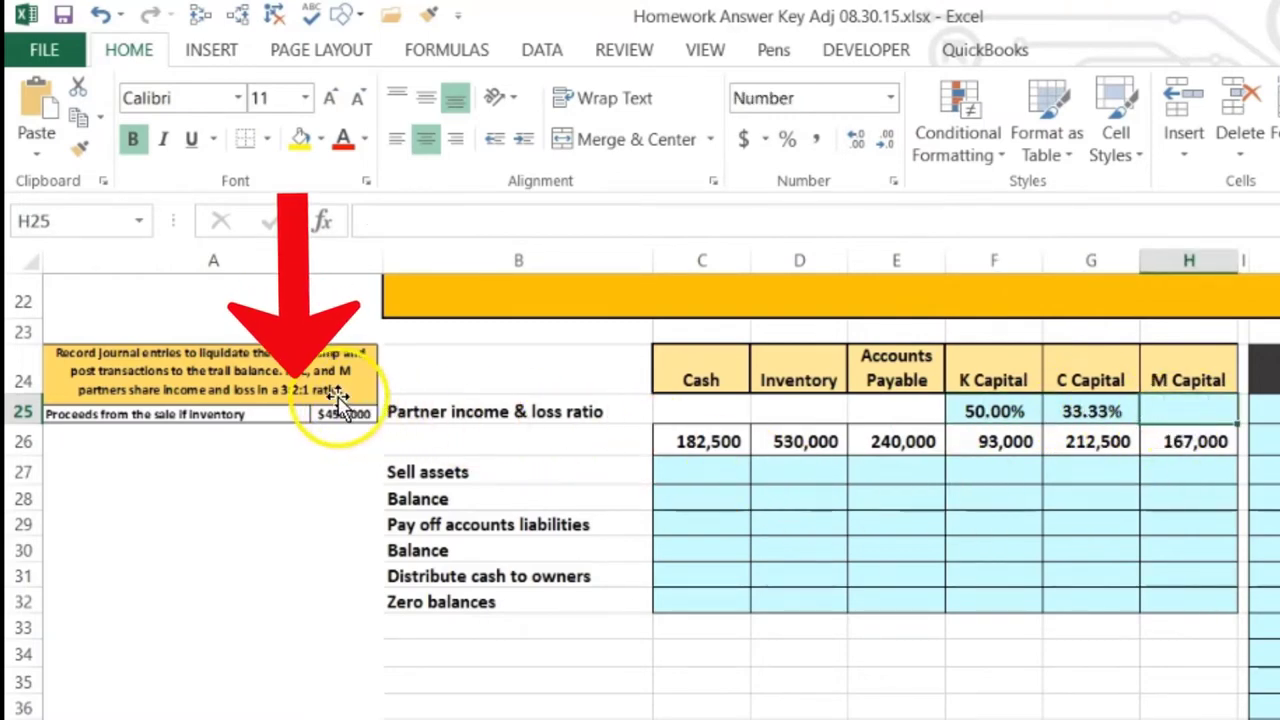
{"action": "type", "text": "="}
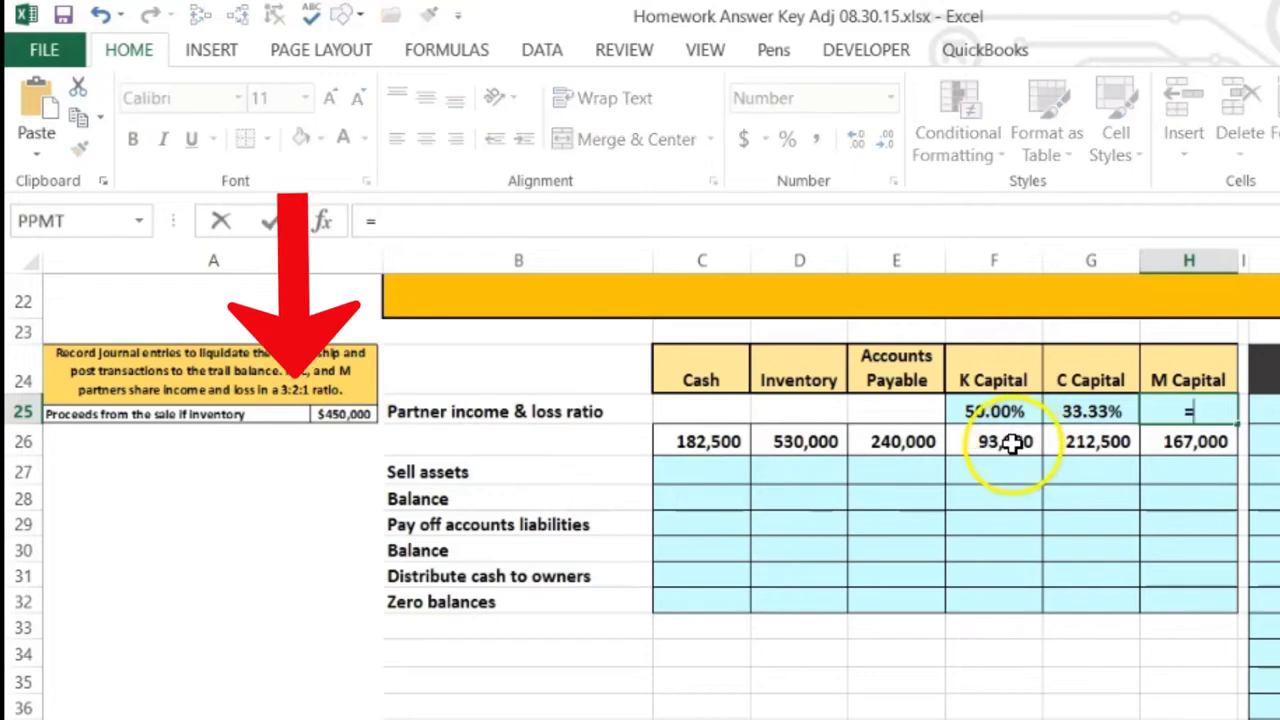
{"action": "type", "text": "1/(3+2+1"}
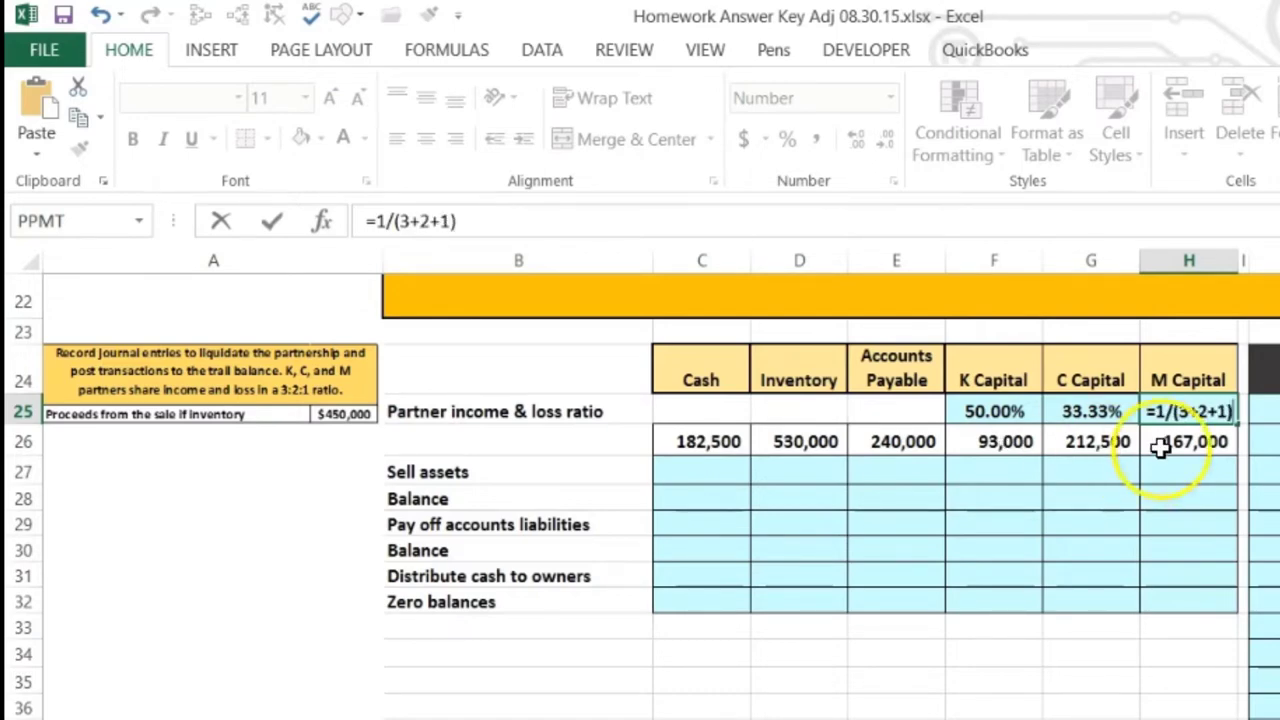
{"action": "key", "text": "Return"}
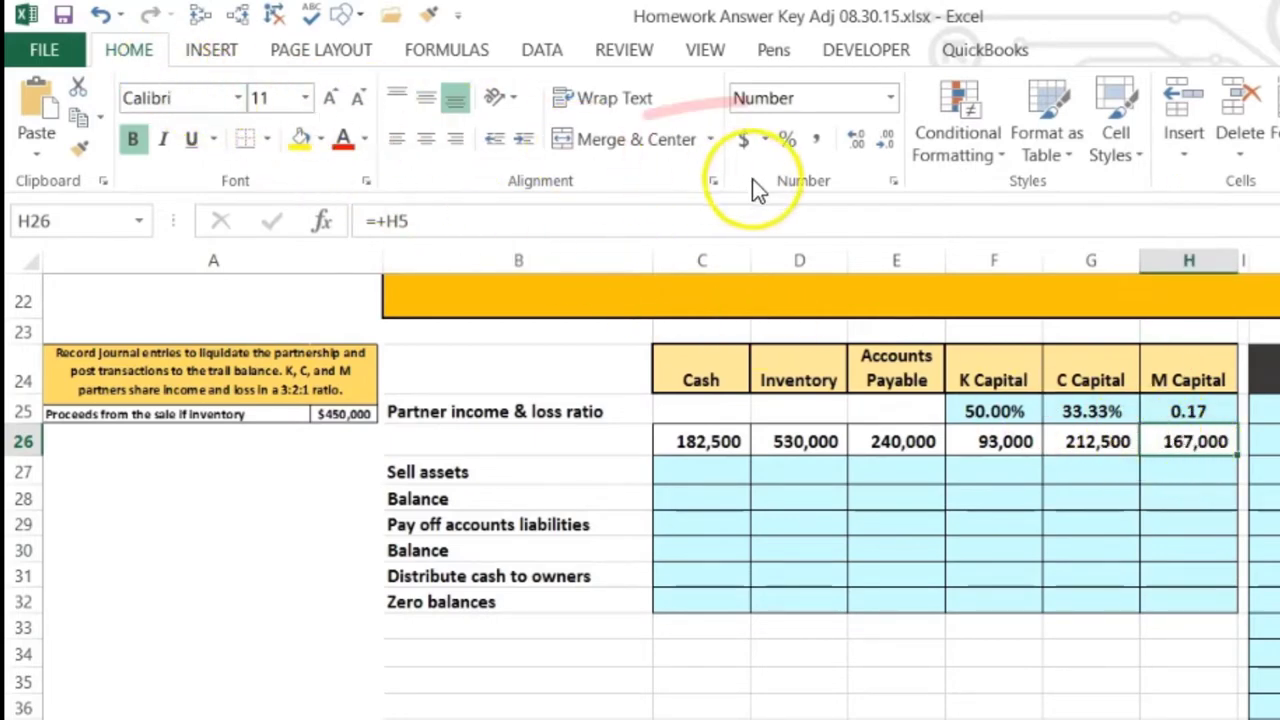
- Format M Capital's income and loss ratio in H25 as a percentage with two decimals, undoing the percentage format misapplied to H26
{"action": "left_click", "coordinate": [787, 139]}
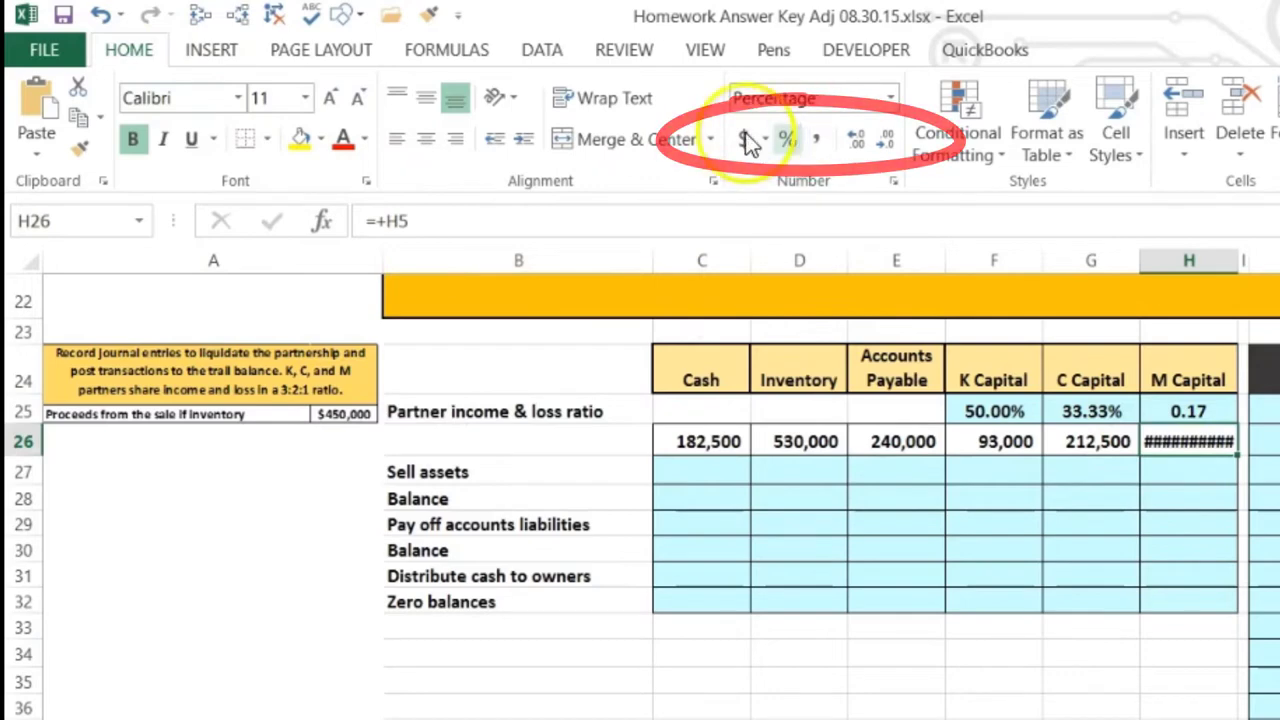
{"action": "left_click", "coordinate": [100, 14]}
{"action": "left_click", "coordinate": [1183, 405]}
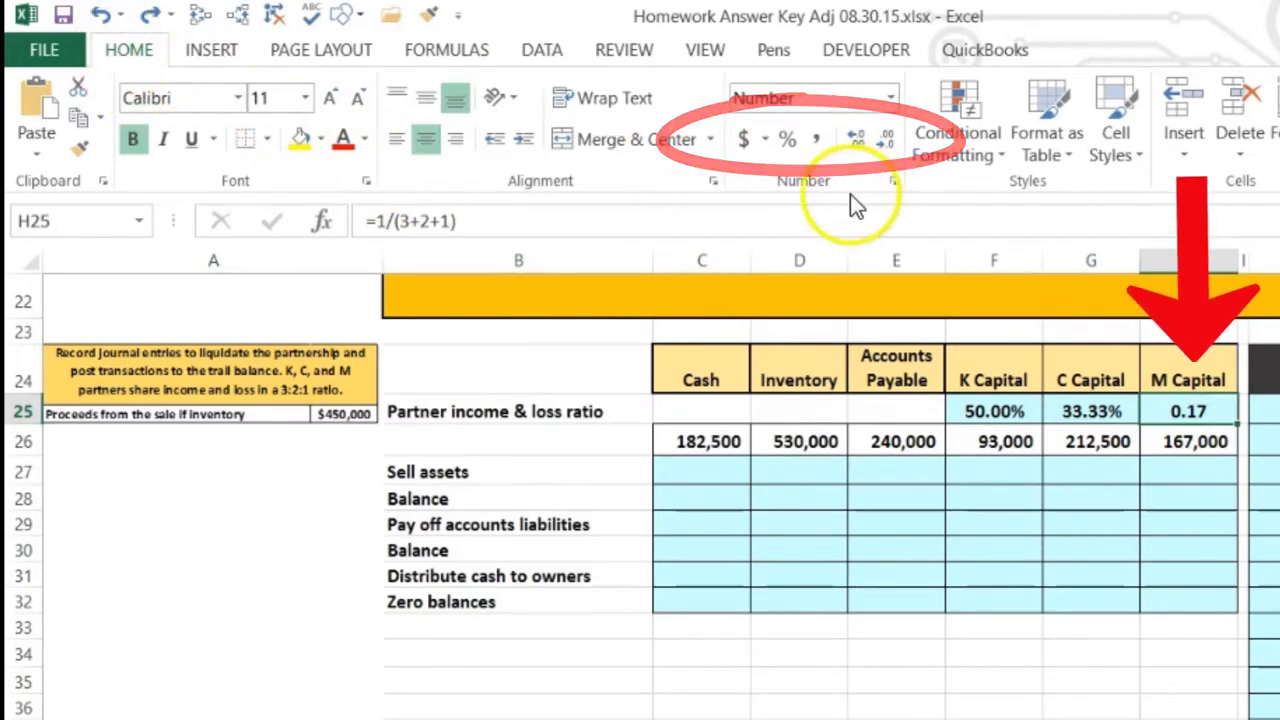
{"action": "left_click", "coordinate": [787, 139]}
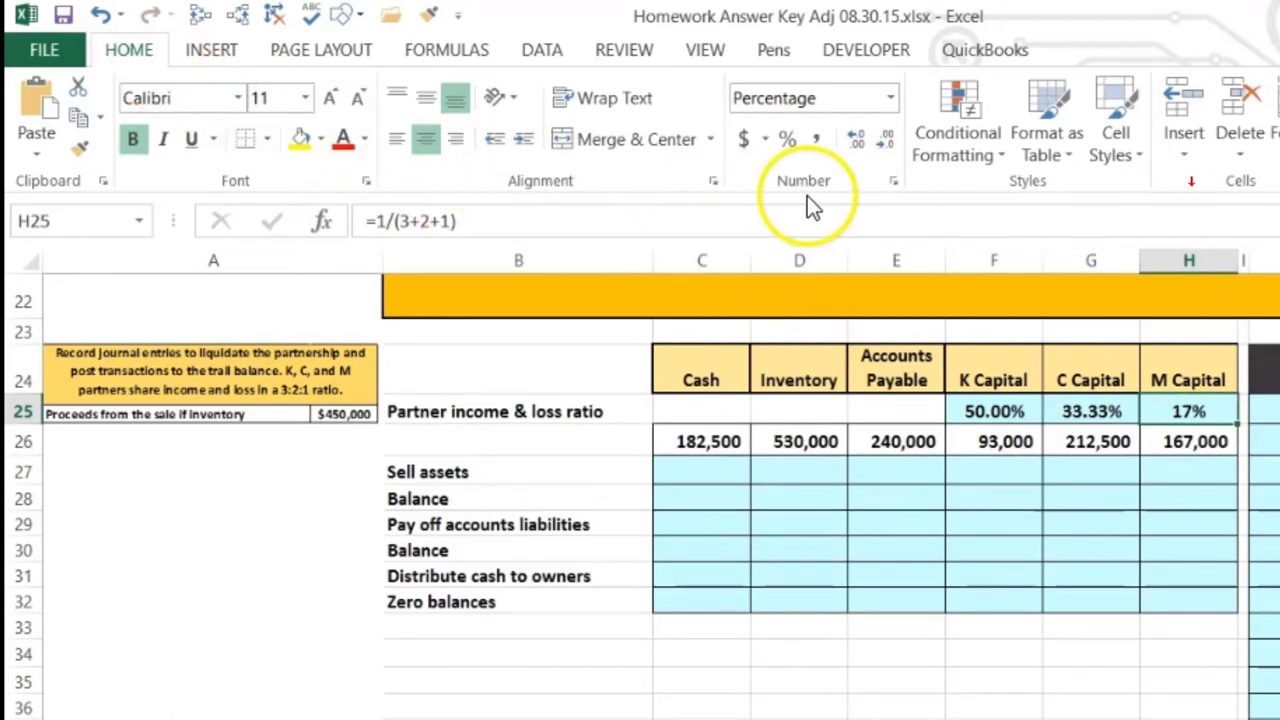
{"action": "left_click", "coordinate": [853, 141]}
{"action": "left_click", "coordinate": [853, 141]}
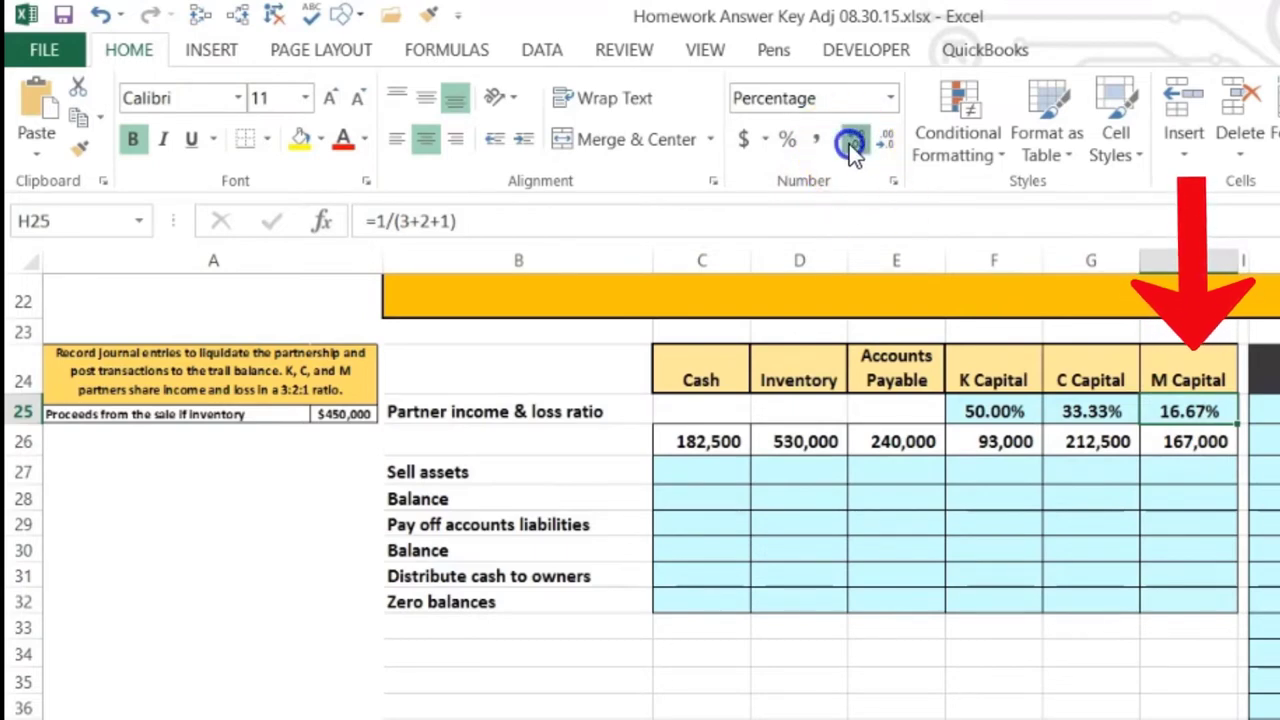
{"action": "left_click", "coordinate": [853, 141]}
{"action": "left_click", "coordinate": [886, 146]}
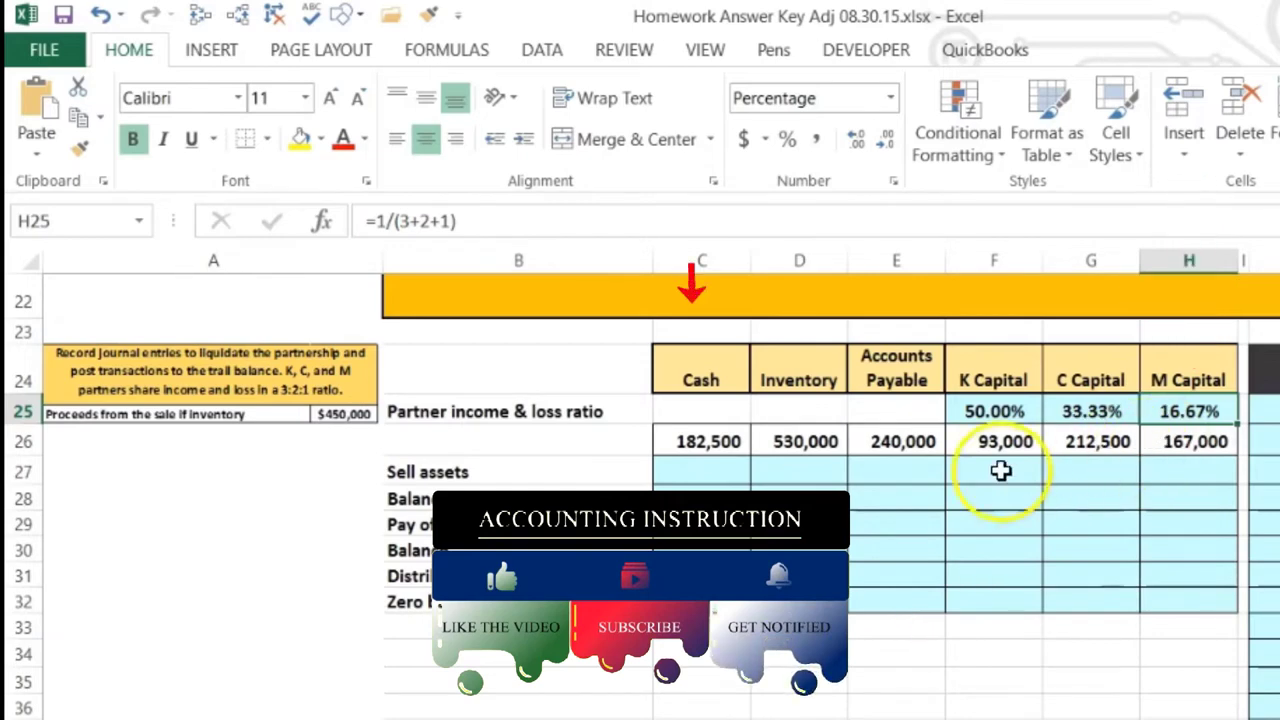
- Record the inventory sale in the Sell assets row, entering 450,000 for Cash in C27 and -530000 for Inventory in D27
{"action": "left_click", "coordinate": [712, 479]}
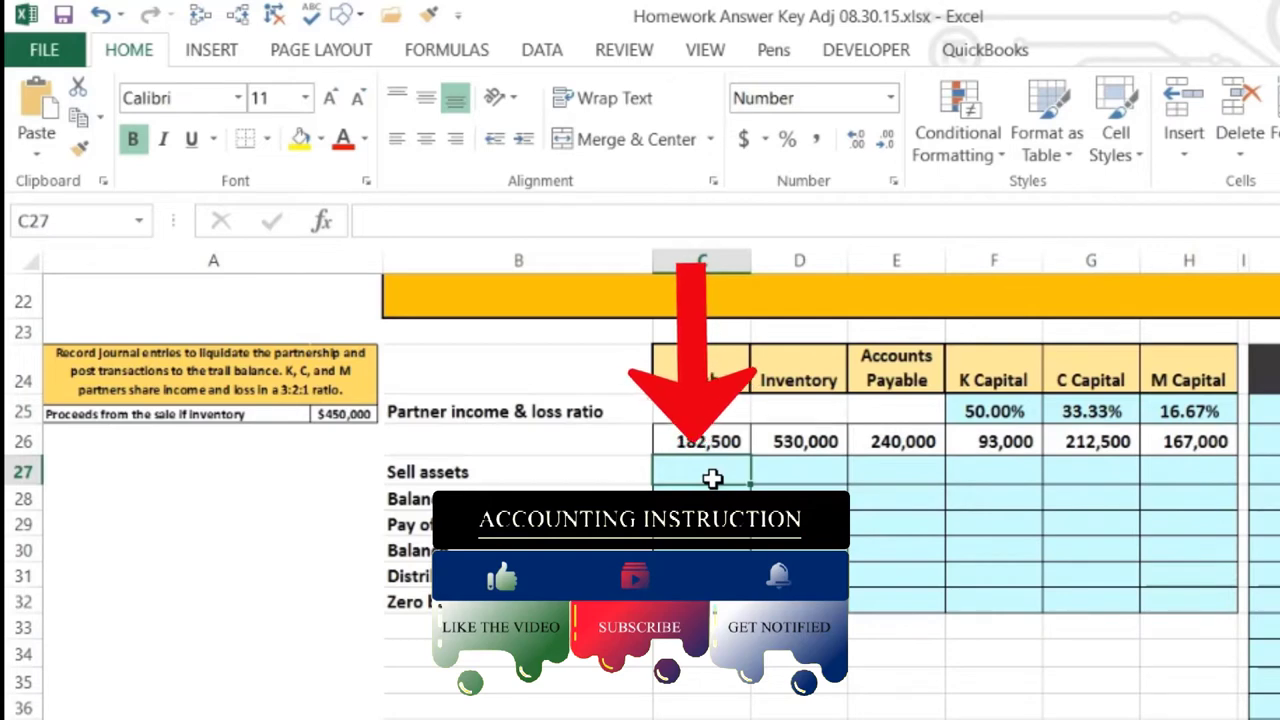
{"action": "left_click", "coordinate": [822, 443]}
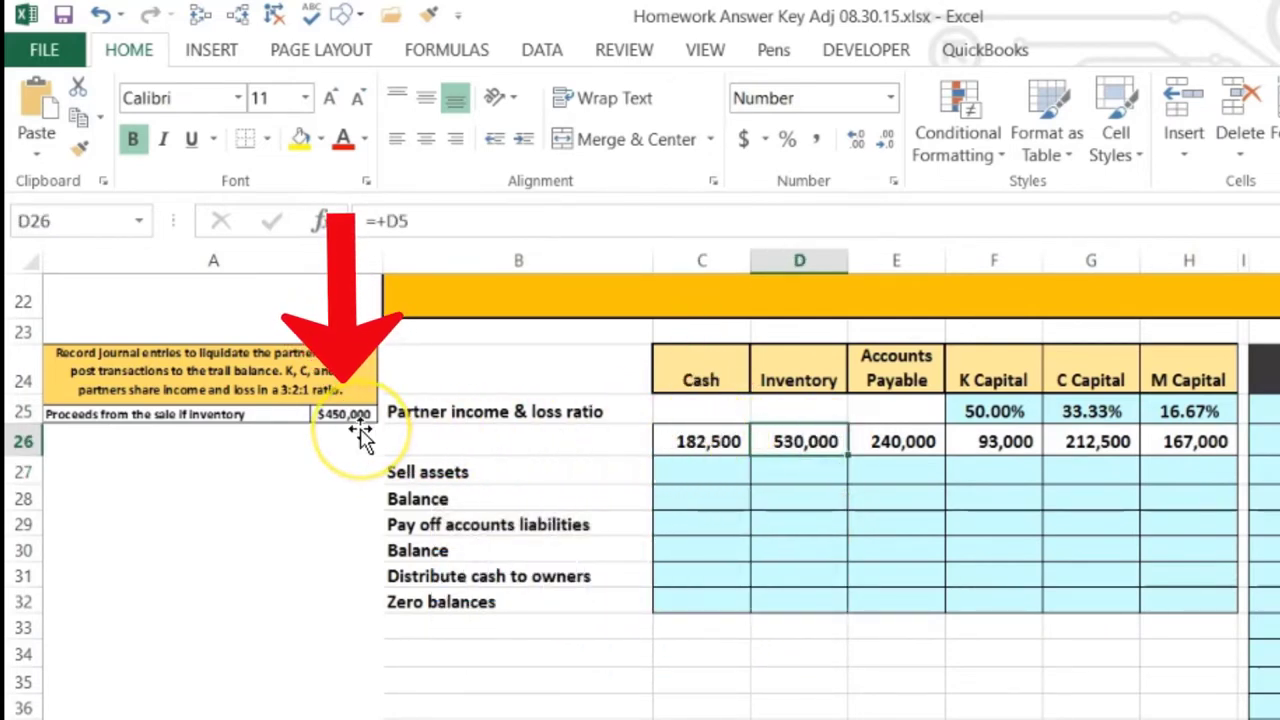
{"action": "left_click", "coordinate": [691, 474]}
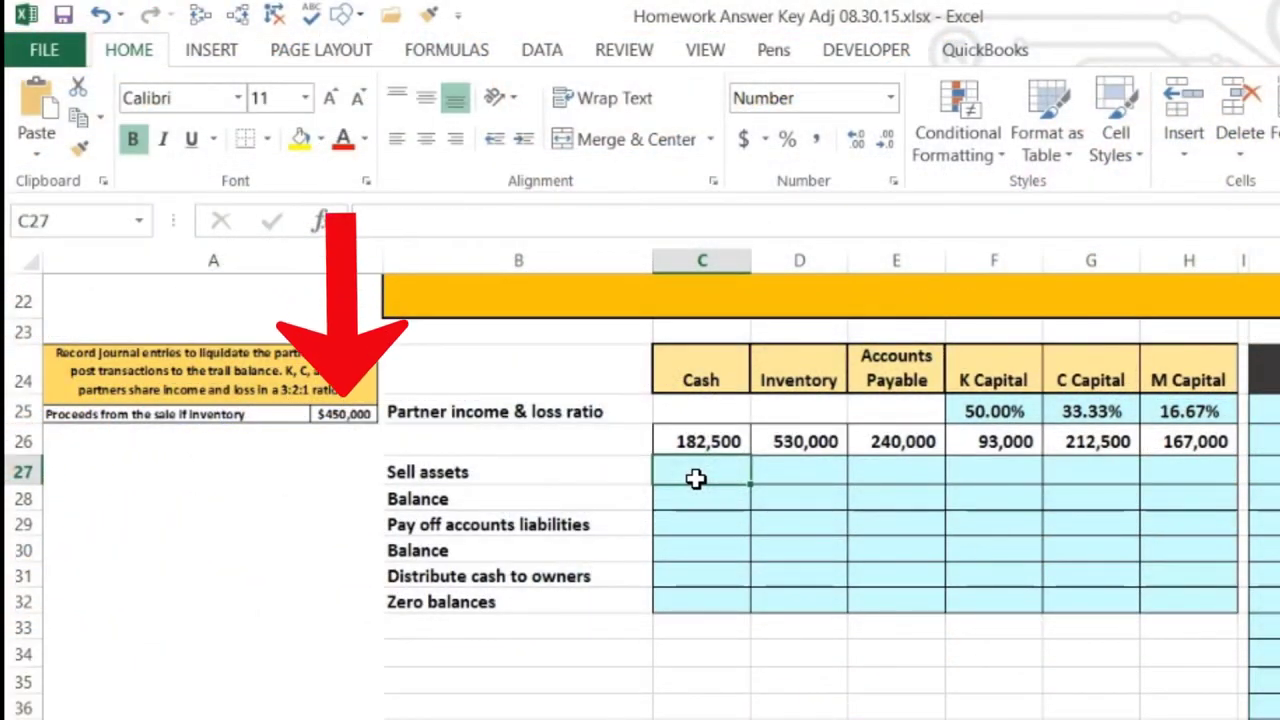
{"action": "type", "text": "45"}
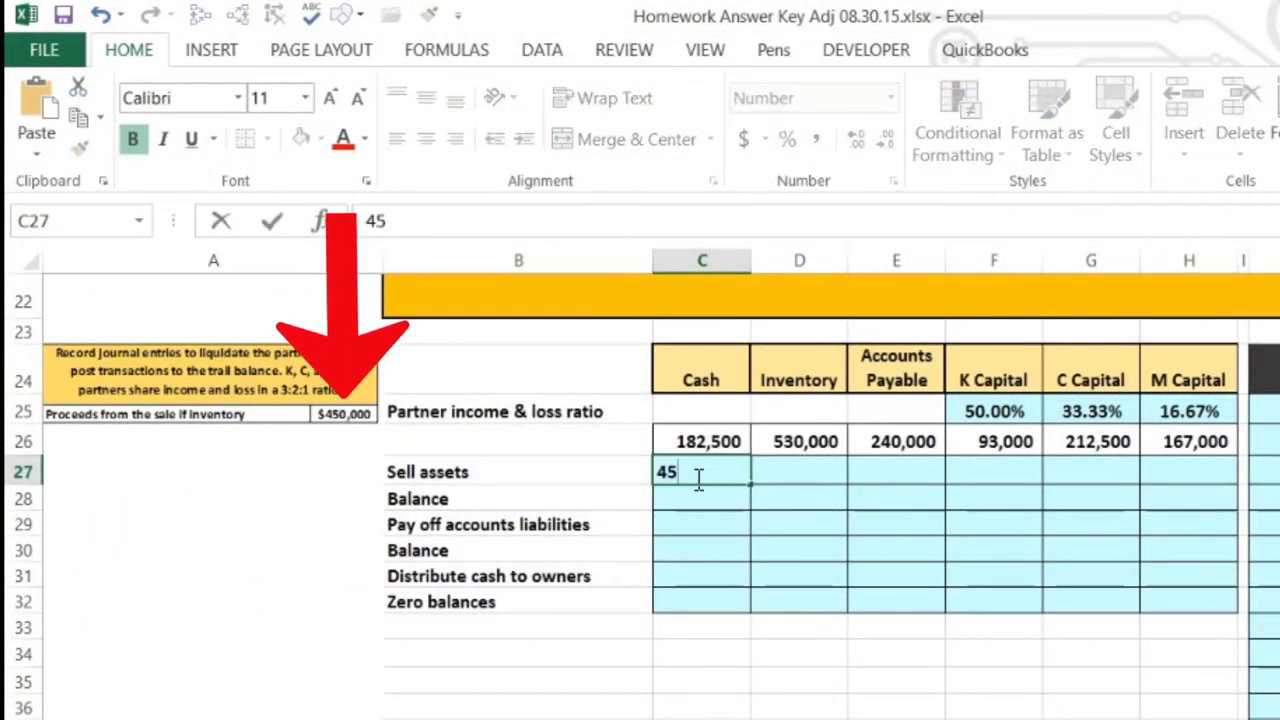
{"action": "type", "text": "0,000"}
{"action": "key", "text": "Return"}
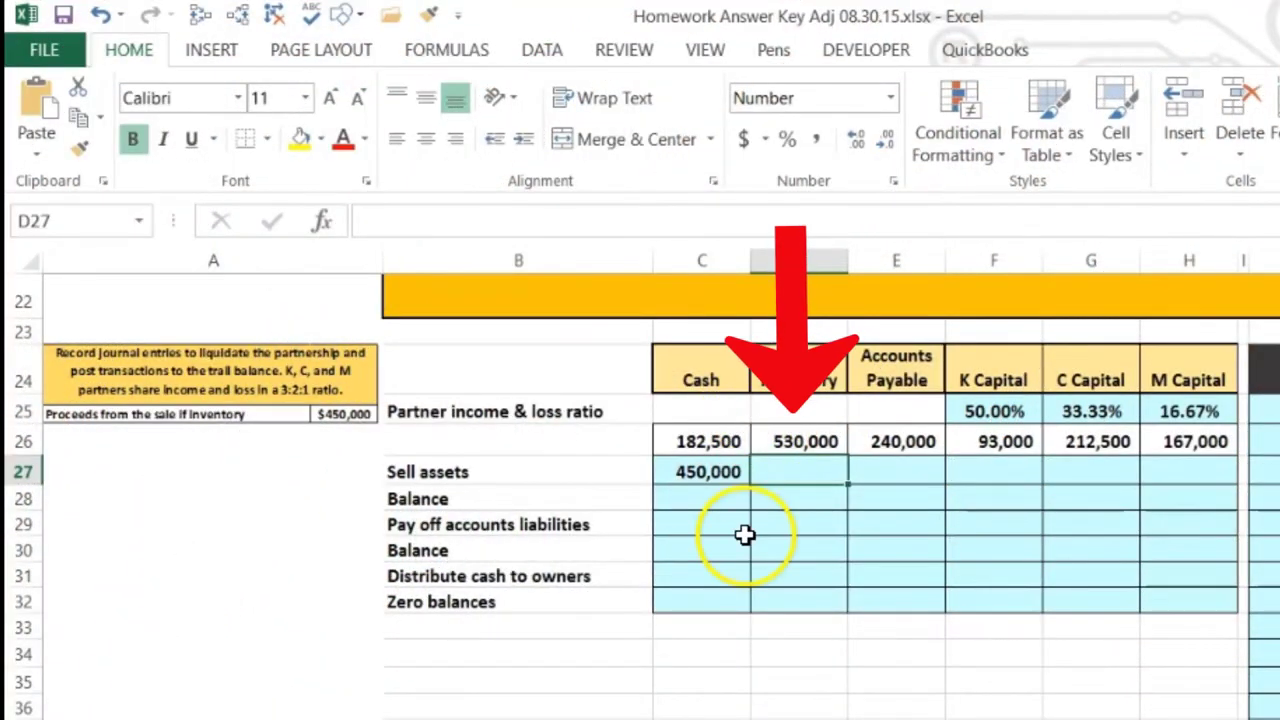
{"action": "type", "text": "-530000"}
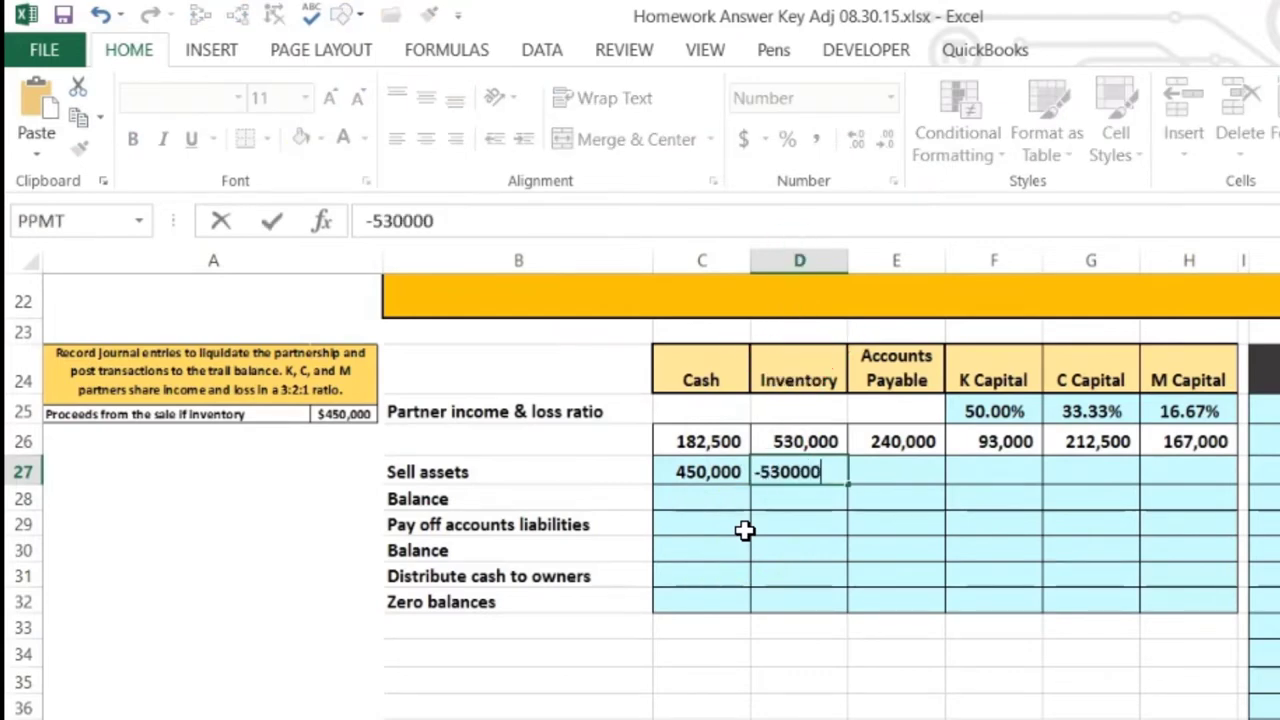
{"action": "key", "text": "Return"}
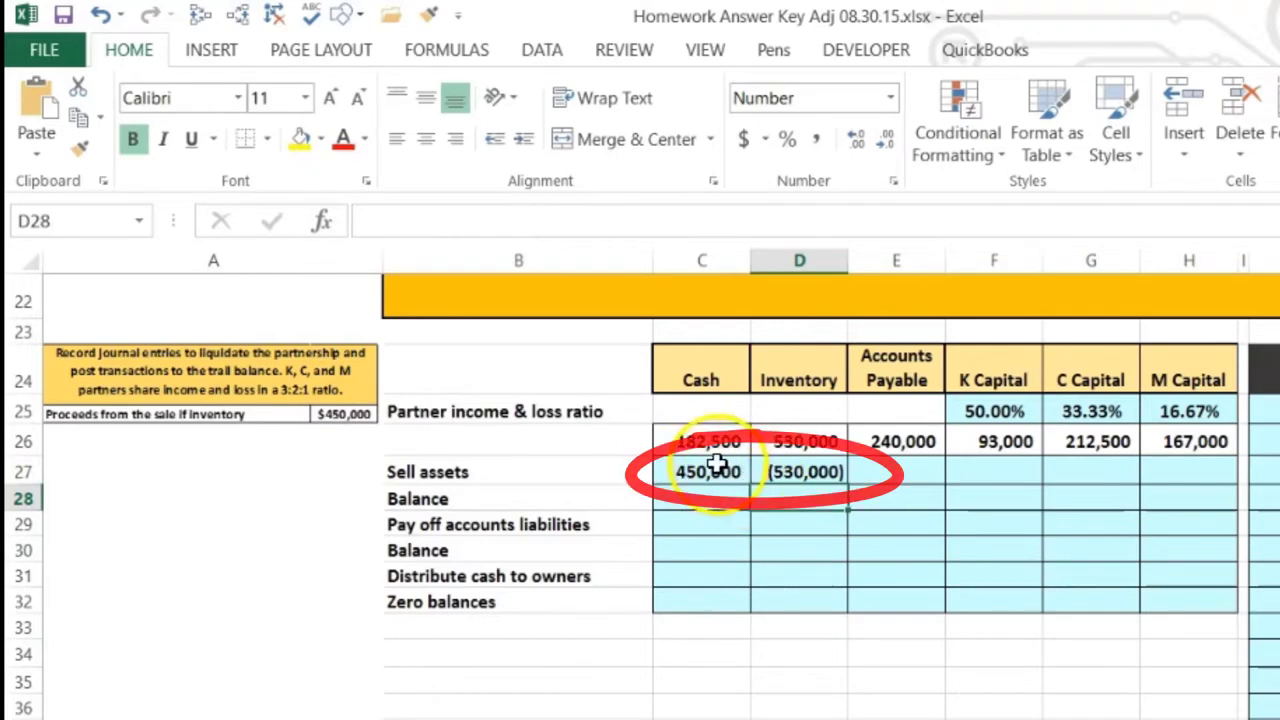
- Calculate K Capital's share of the loss on the sale in F27 with the formula =SUM(C27:D27)*F25
{"action": "left_click_drag", "start_coordinate": [717, 463], "coordinate": [776, 468]}
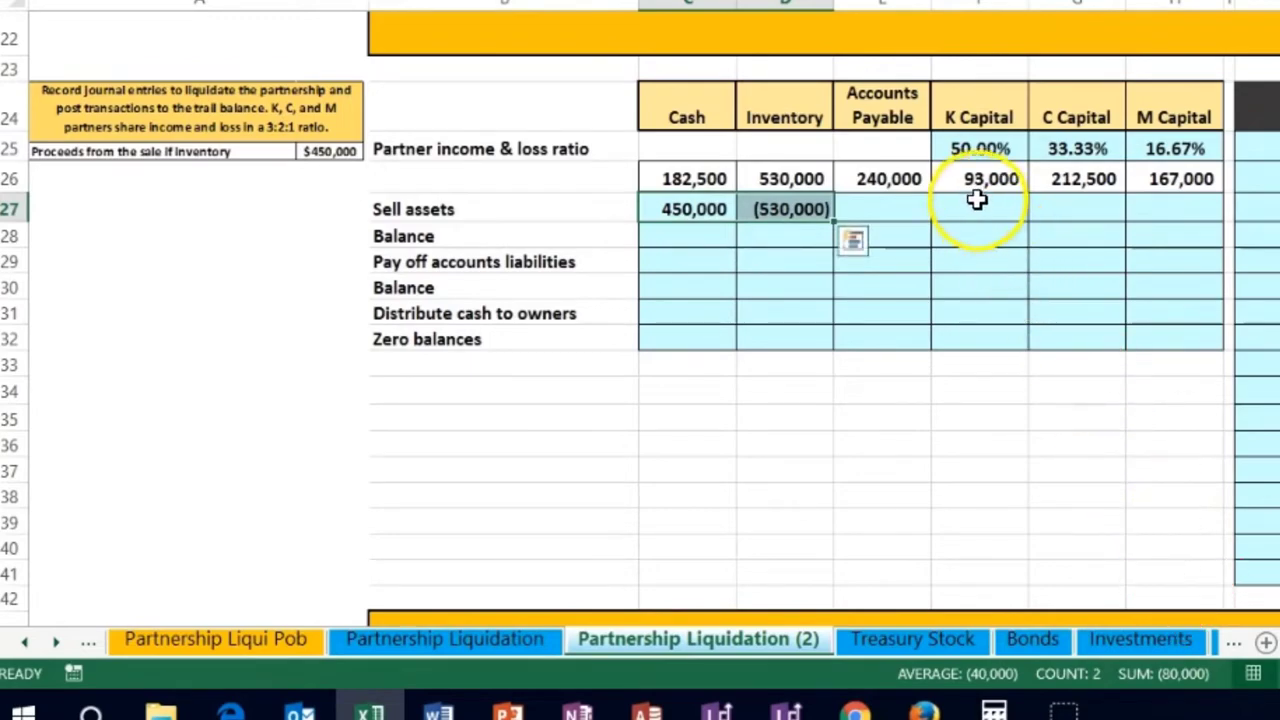
{"action": "left_click_drag", "start_coordinate": [977, 205], "coordinate": [1159, 209]}
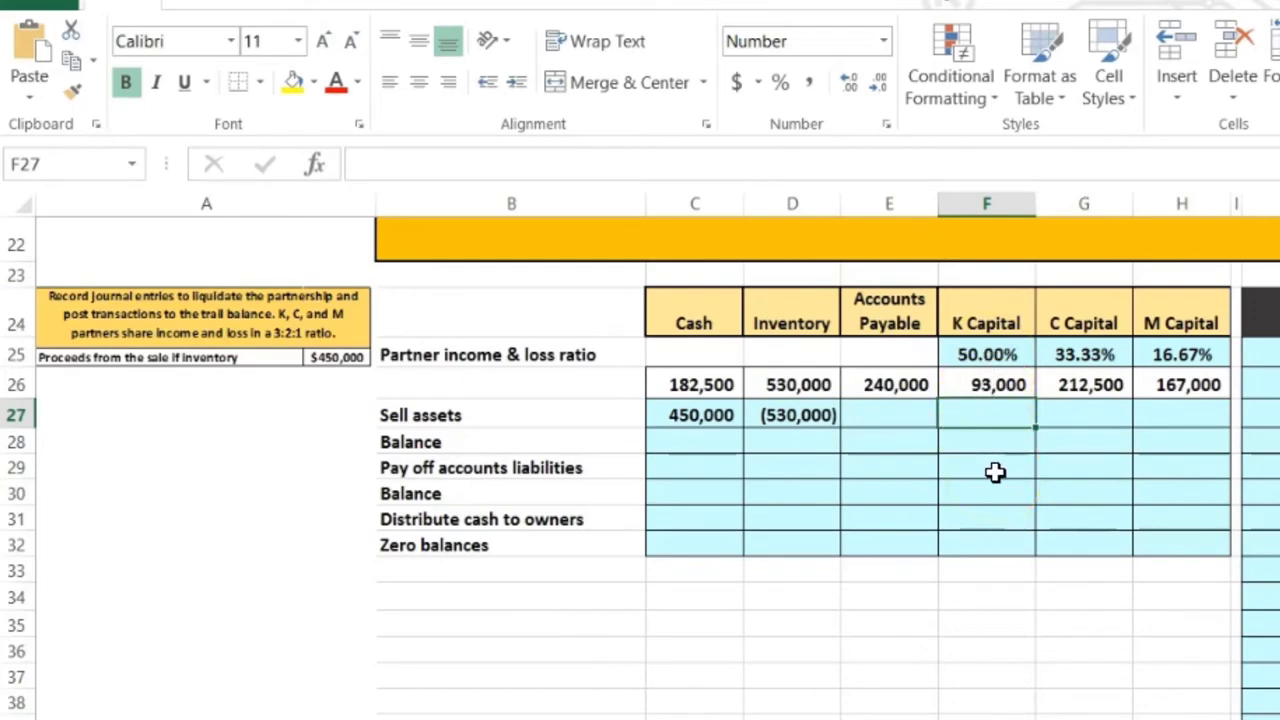
{"action": "type", "text": "=sum("}
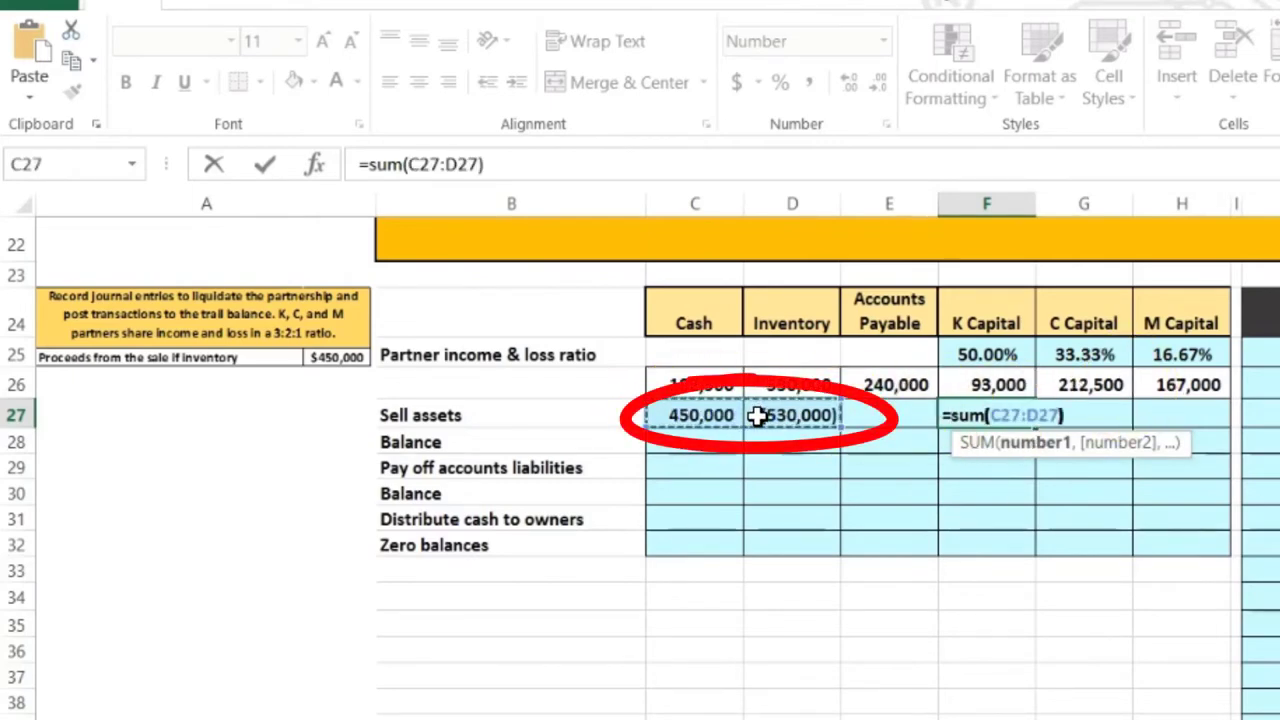
{"action": "type", "text": ")"}
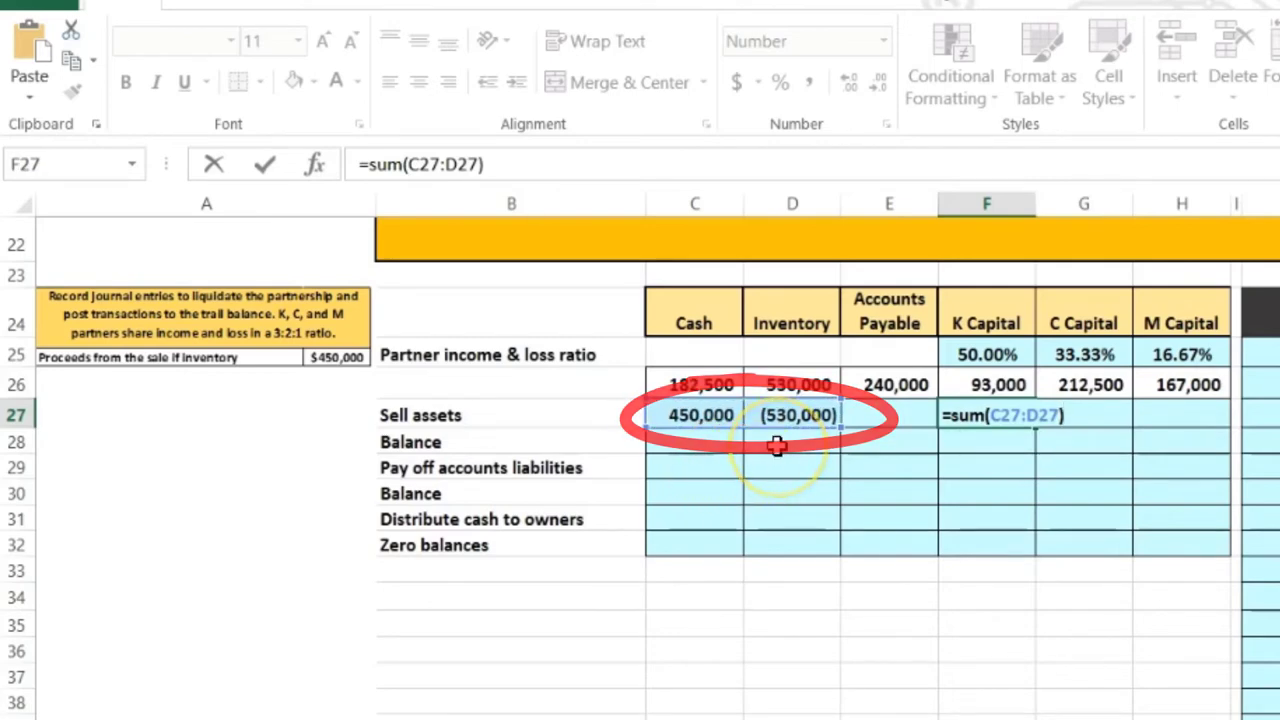
{"action": "type", "text": "*"}
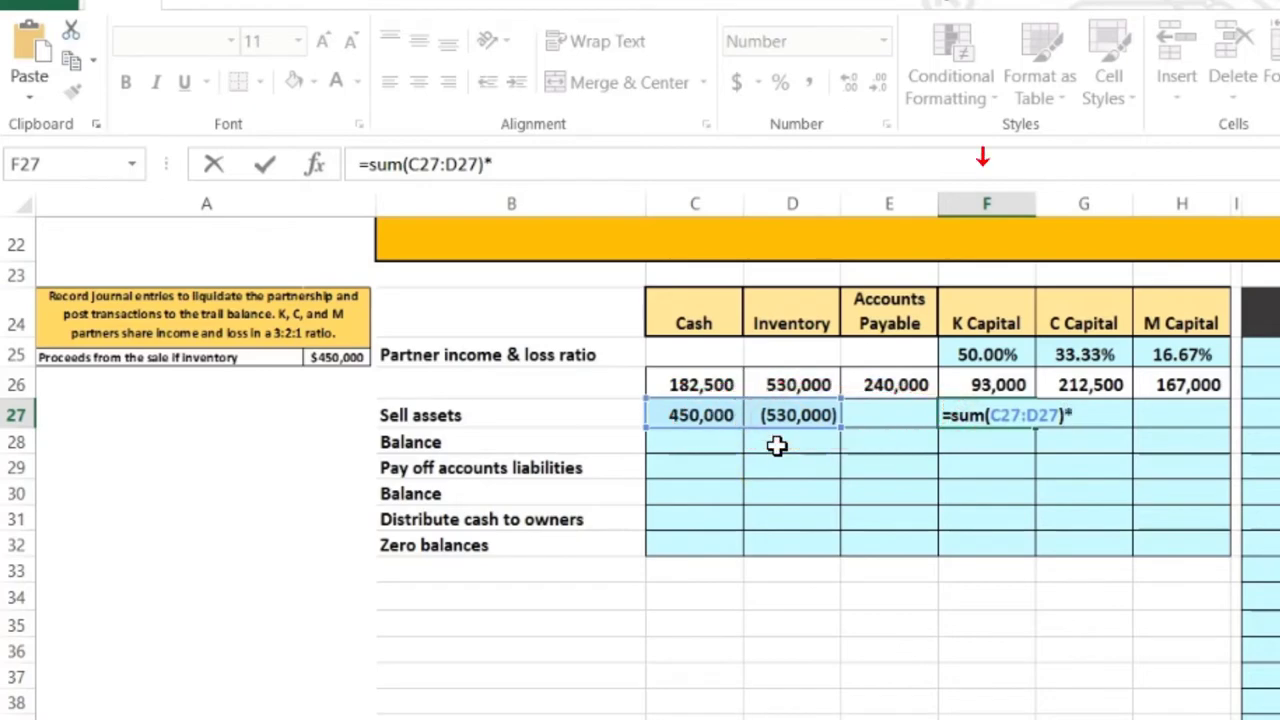
{"action": "left_click", "coordinate": [960, 352]}
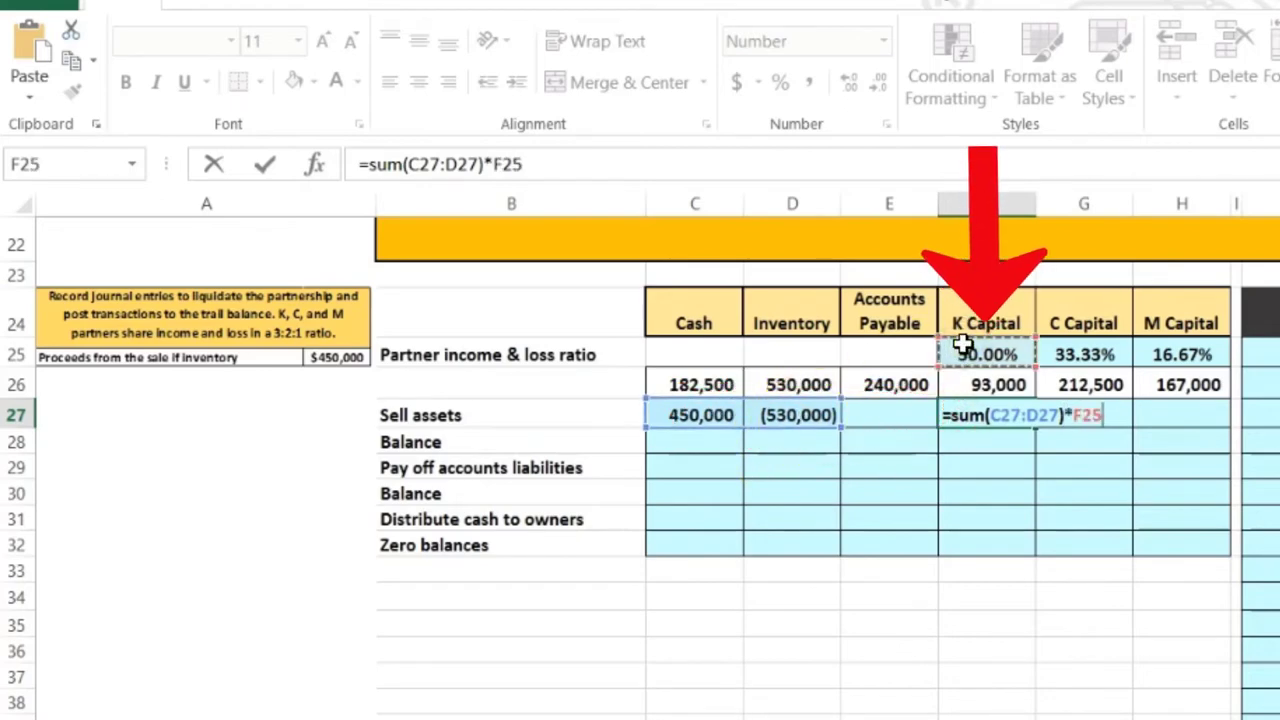
{"action": "key", "text": "Return"}
{"action": "key", "text": "Up"}
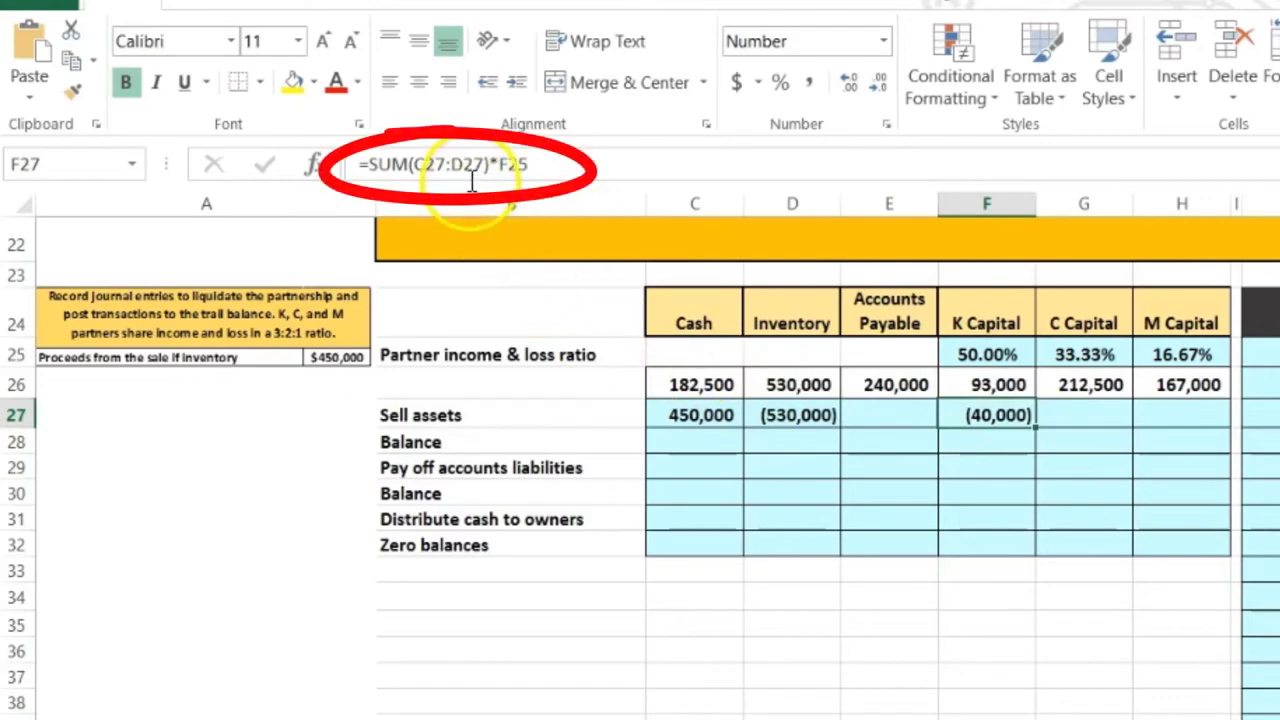
- Check K Capital's share in Calculator by subtracting 530000 from 450000 and multiplying by 0.5, then close Calculator
{"action": "key", "text": "alt+Tab"}
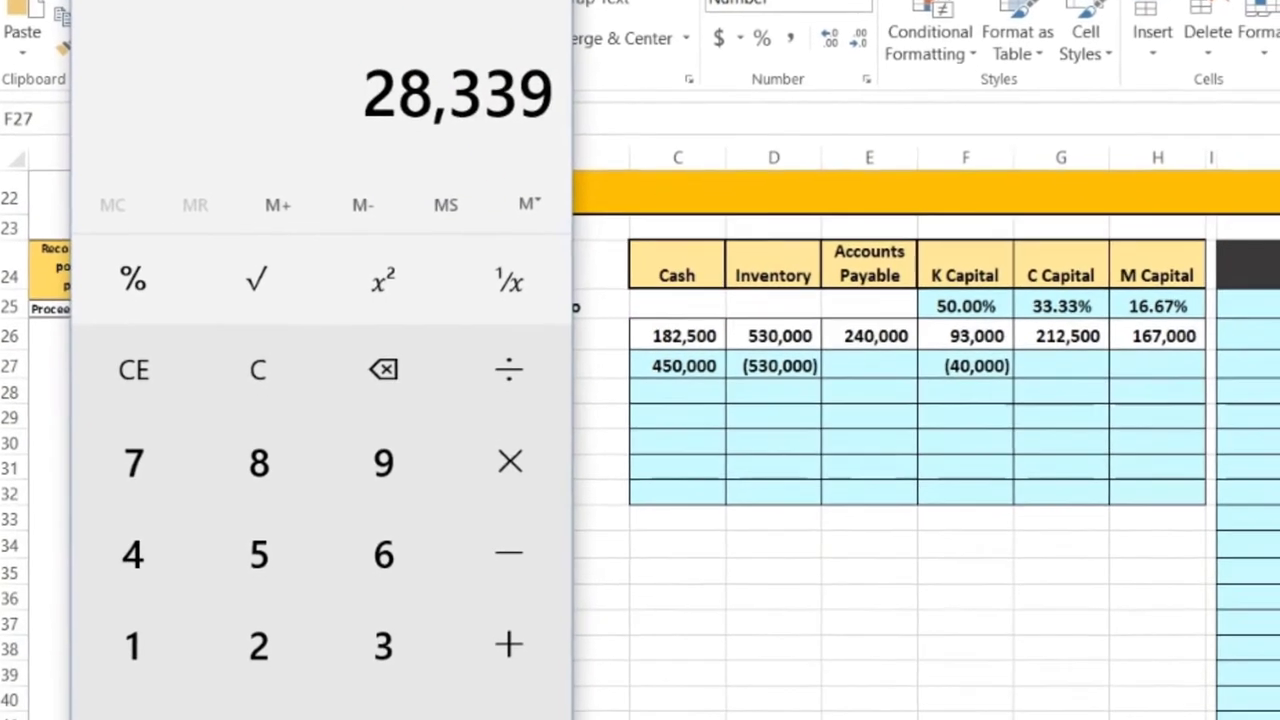
{"action": "left_click_drag", "start_coordinate": [323, 2], "coordinate": [439, 186]}
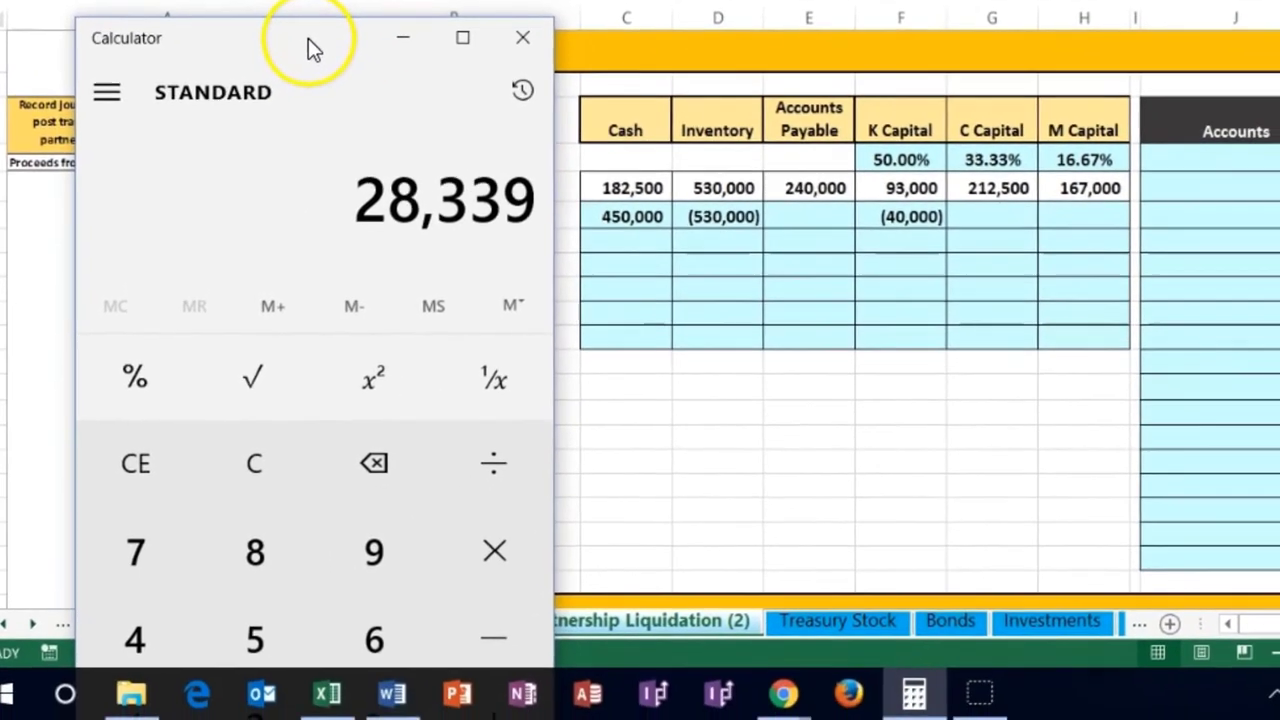
{"action": "left_click", "coordinate": [295, 468]}
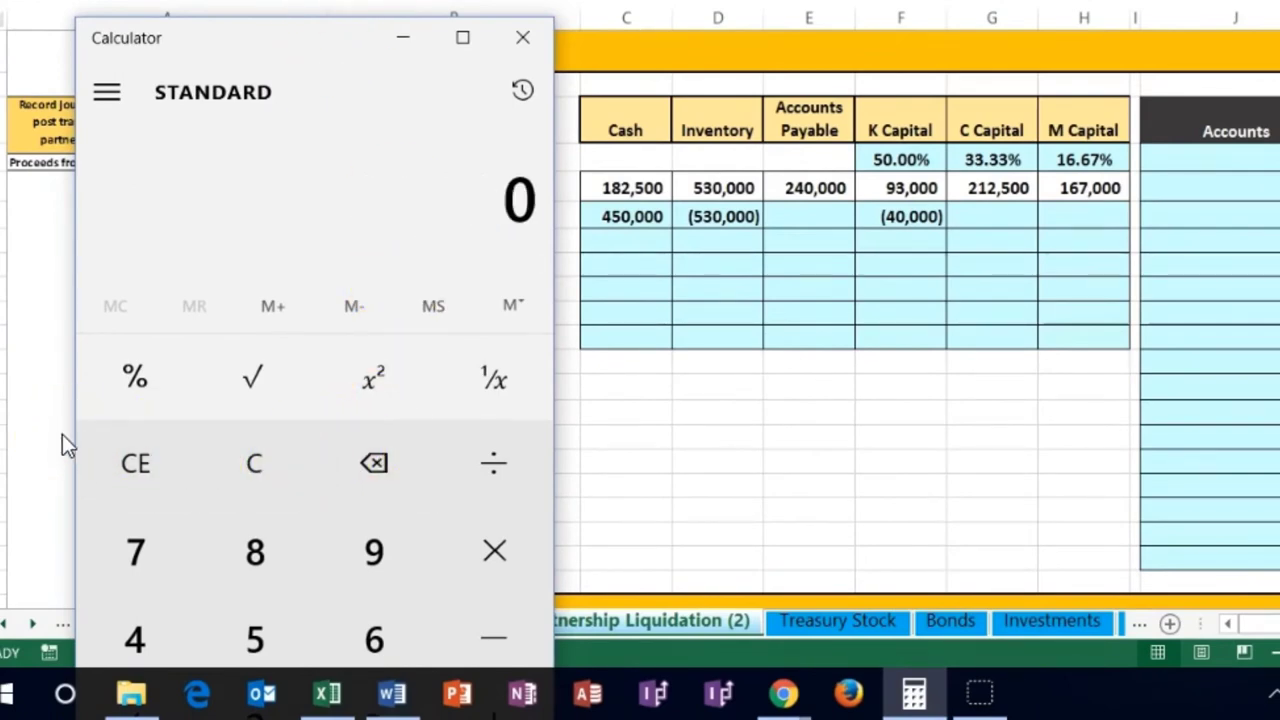
{"action": "type", "text": "450000 - 53"}
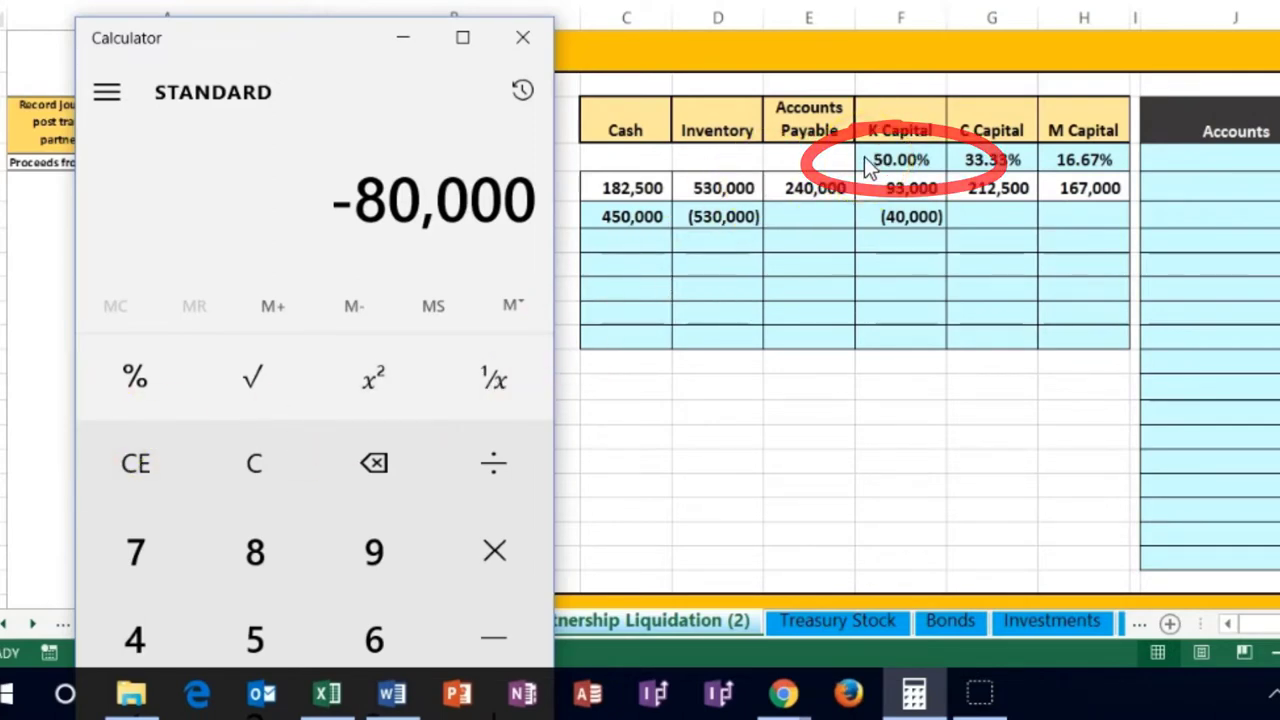
{"action": "type", "text": "*0.5"}
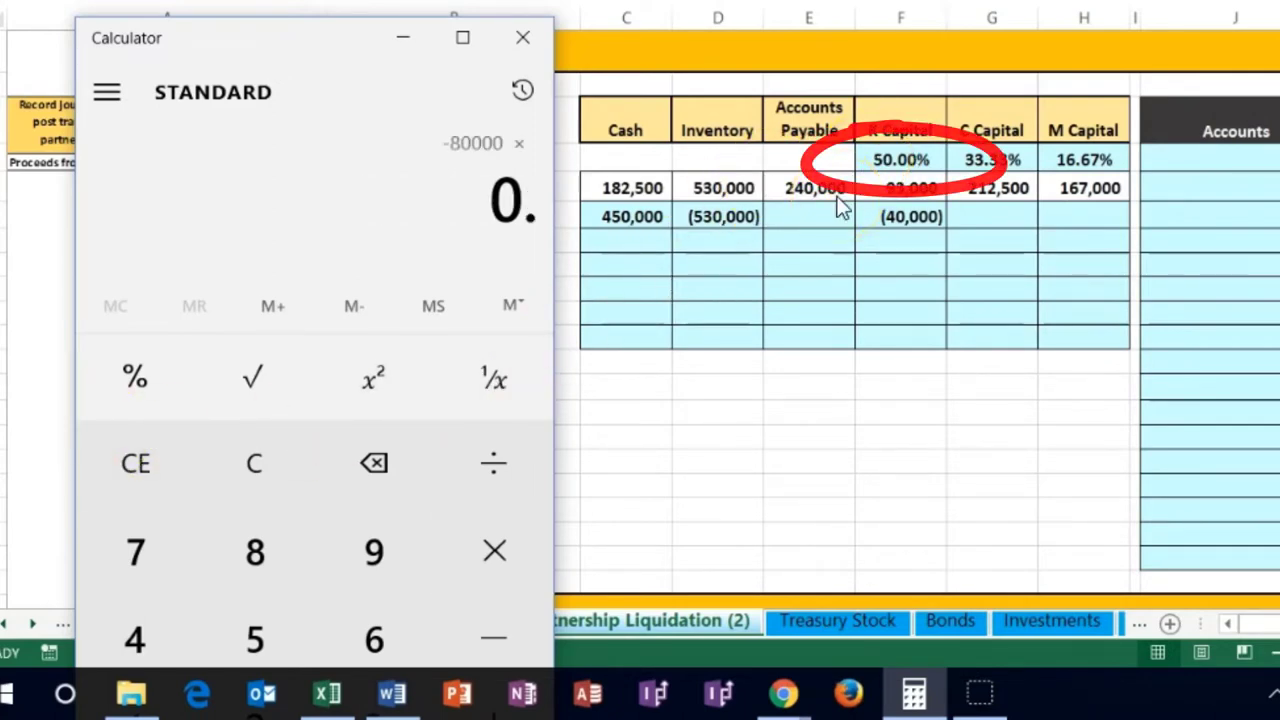
{"action": "key", "text": "Return"}
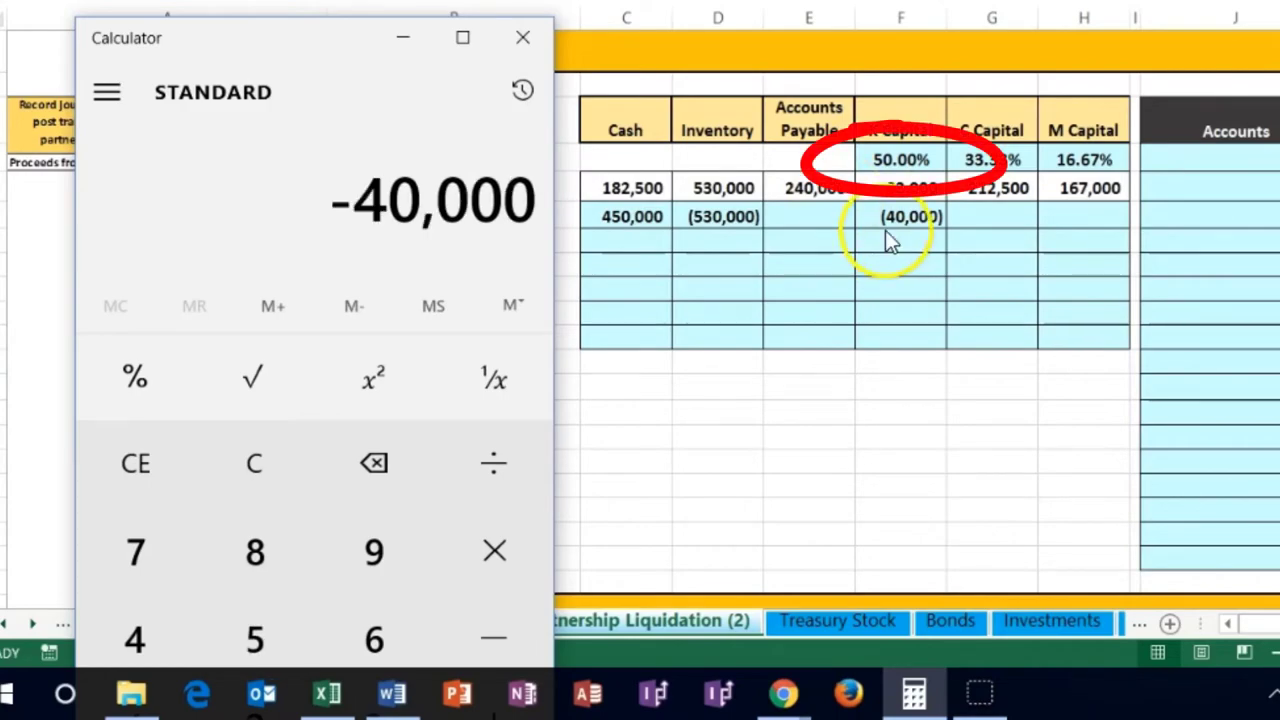
{"action": "left_click", "coordinate": [541, 42]}
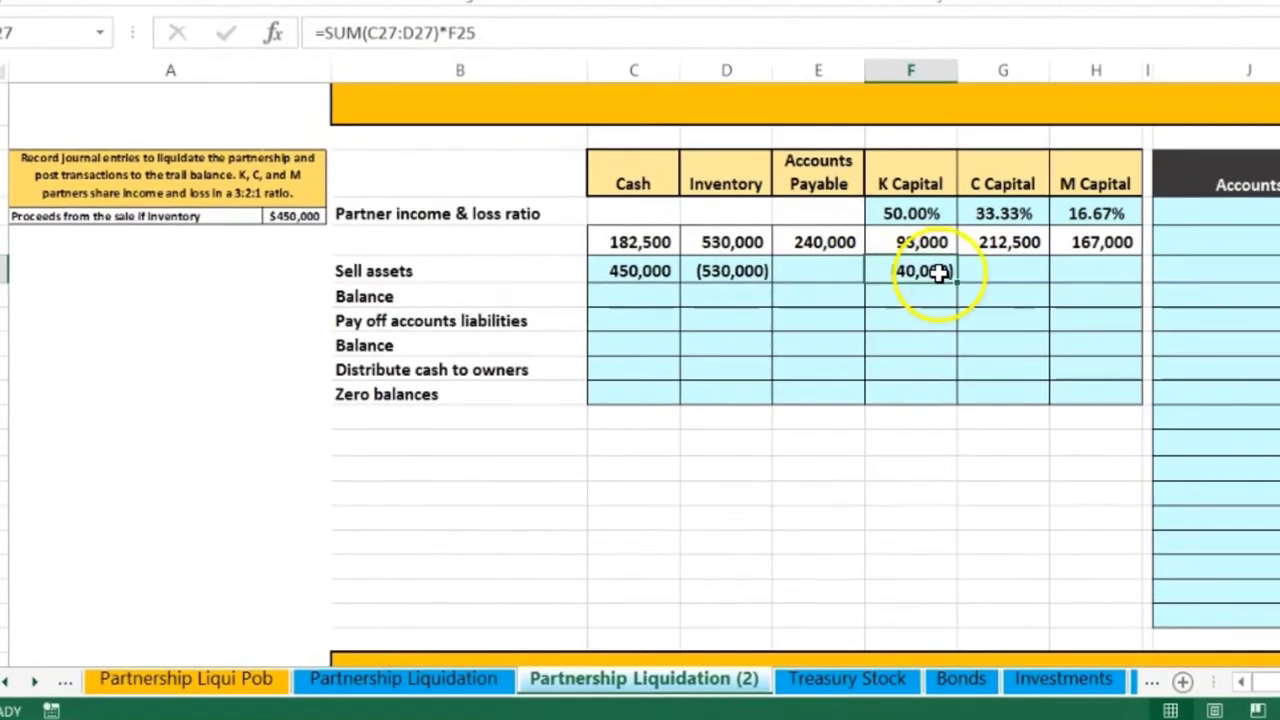
- Calculate C Capital's share of the loss on the sale in G27 with the formula =SUM(C27:D27)*G25
{"action": "left_click", "coordinate": [985, 218]}
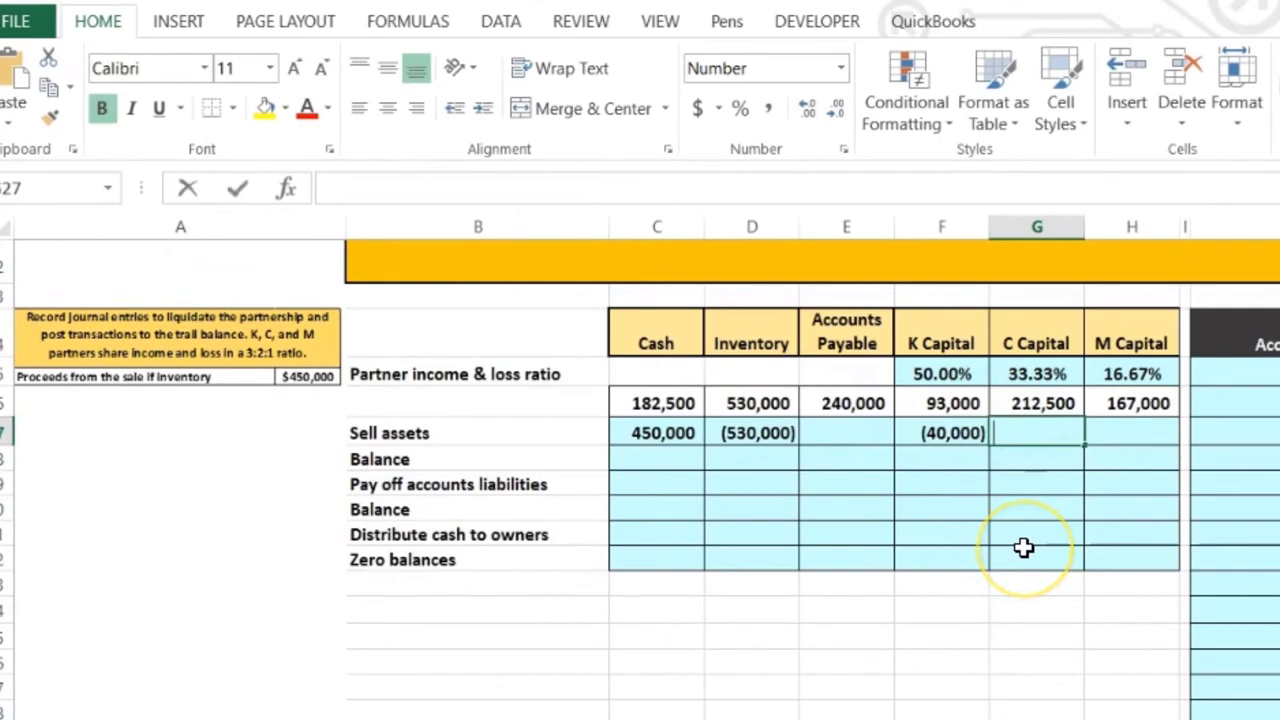
{"action": "type", "text": "=sum"}
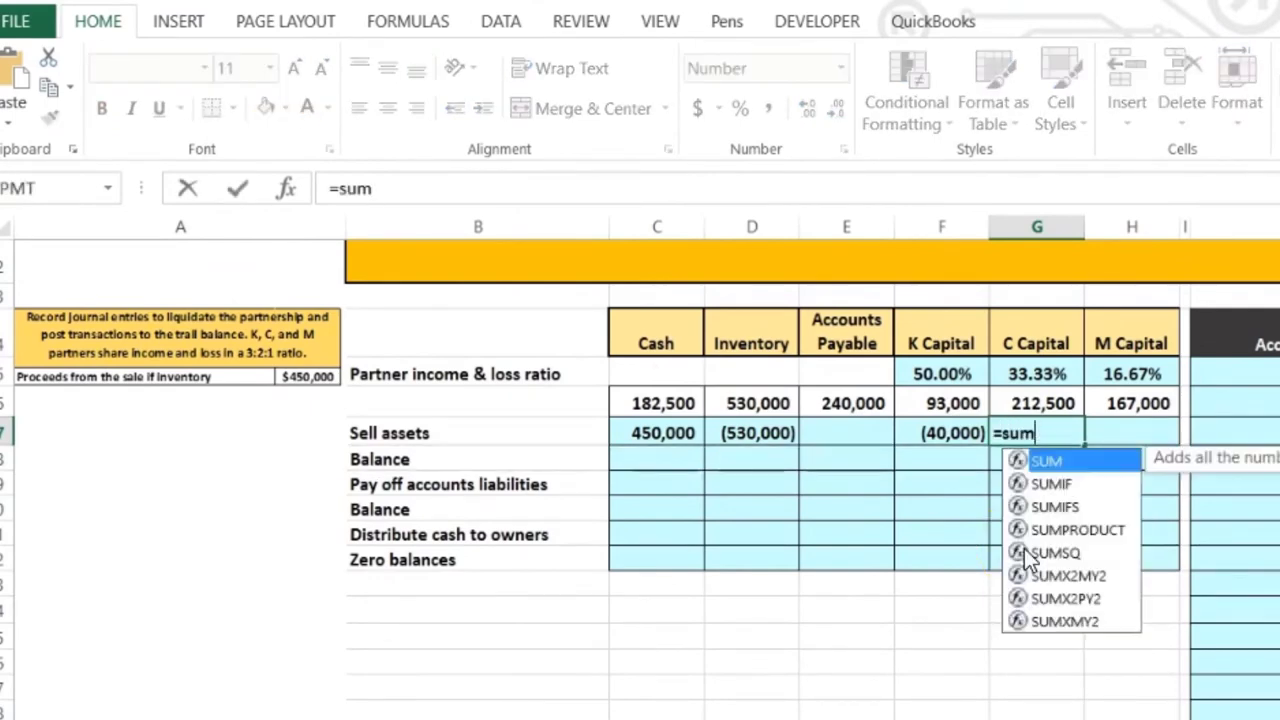
{"action": "type", "text": "("}
{"action": "left_click_drag", "start_coordinate": [675, 434], "coordinate": [723, 437]}
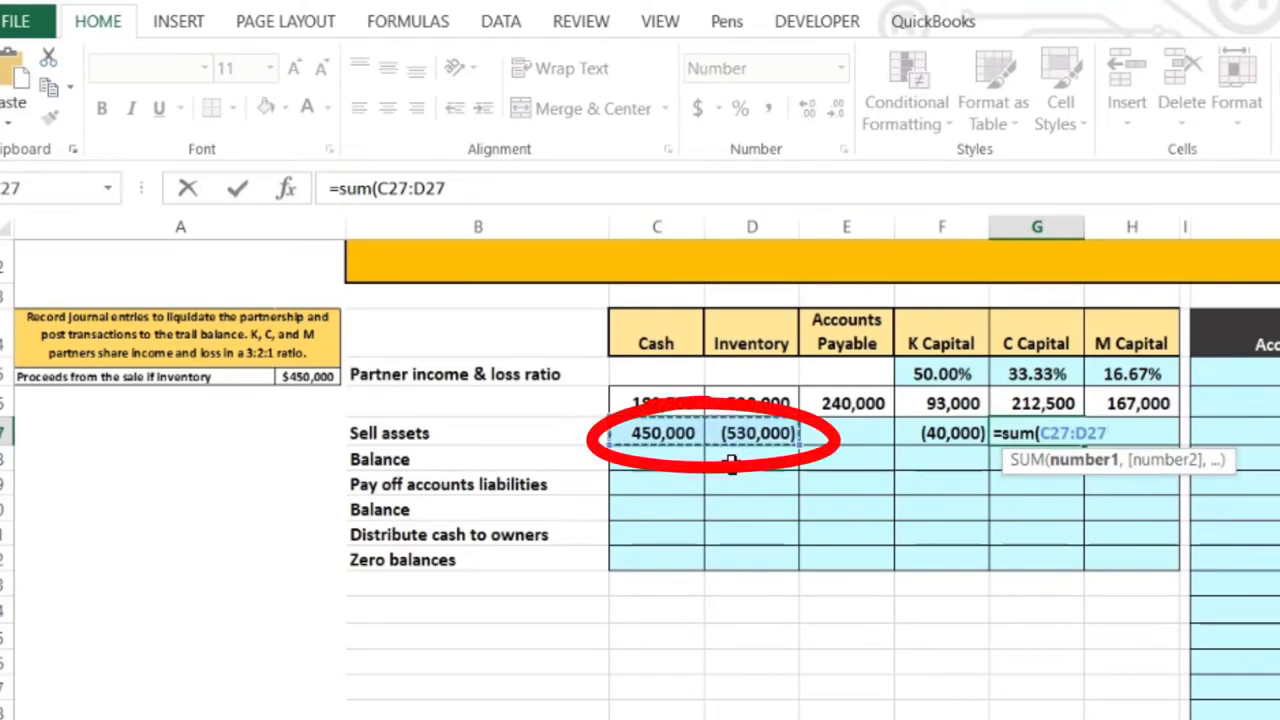
{"action": "type", "text": ")*"}
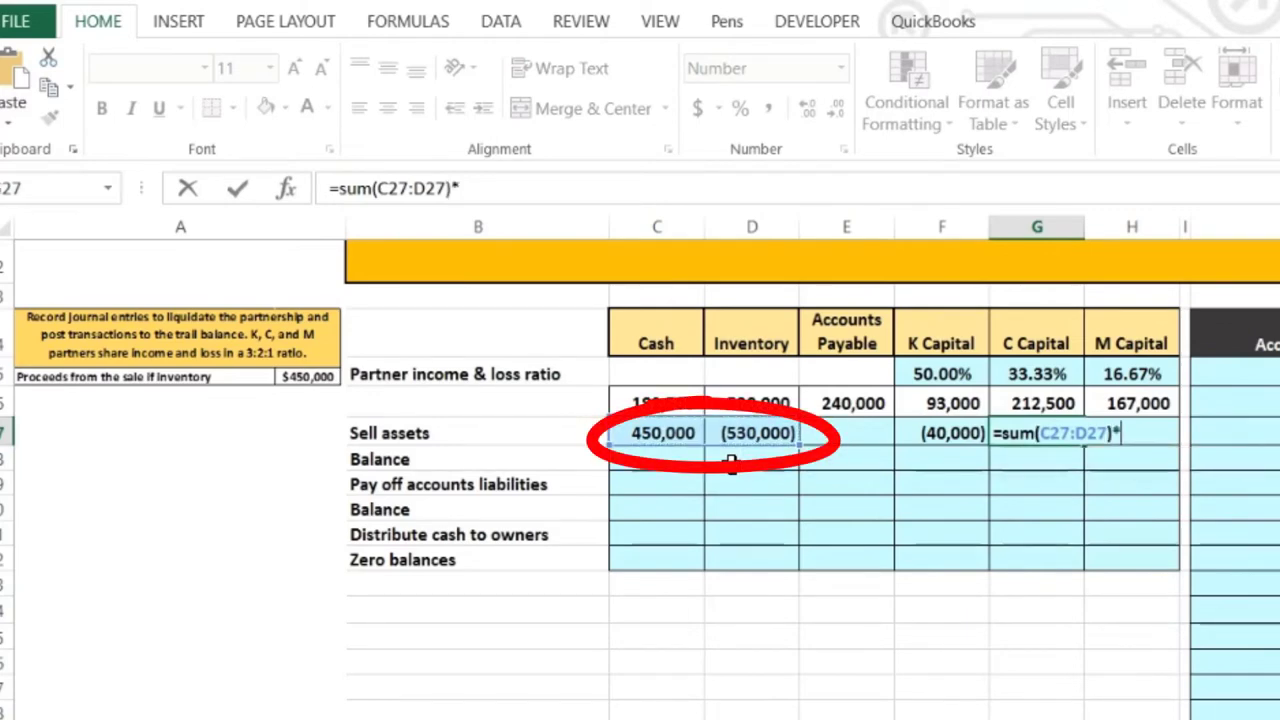
{"action": "left_click", "coordinate": [1016, 366]}
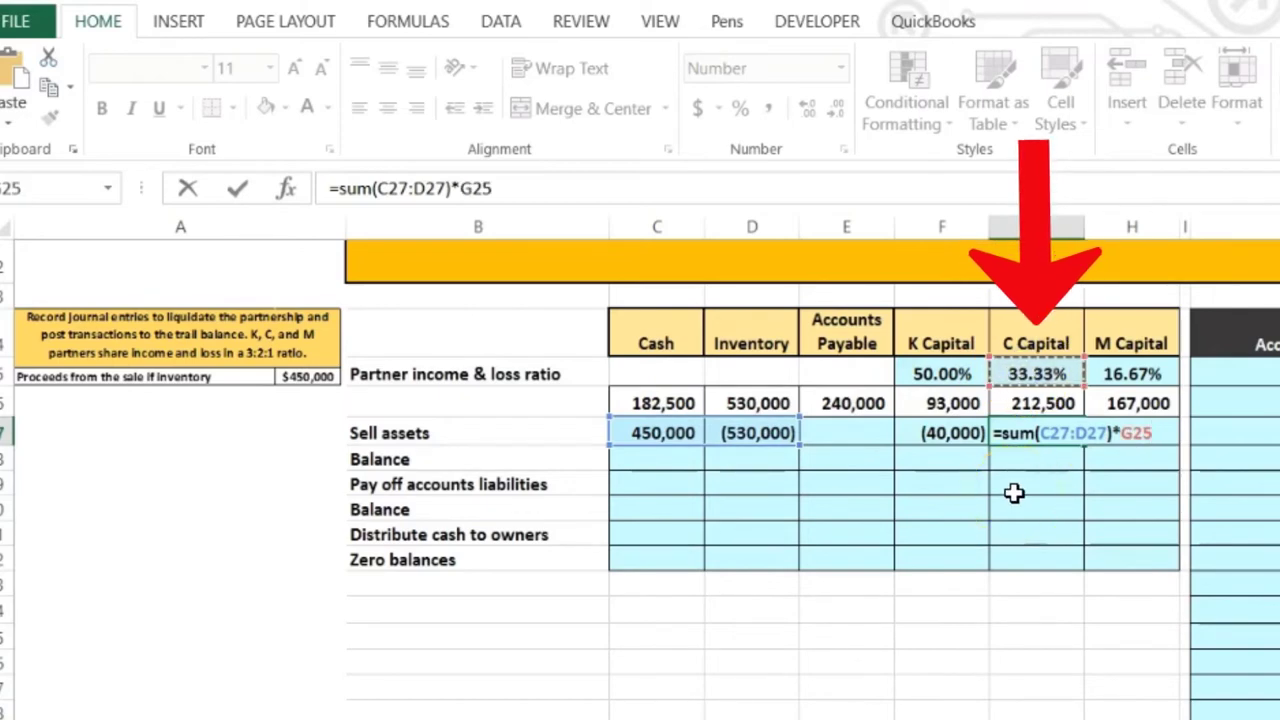
{"action": "key", "text": "Return"}
{"action": "key", "text": "Up"}
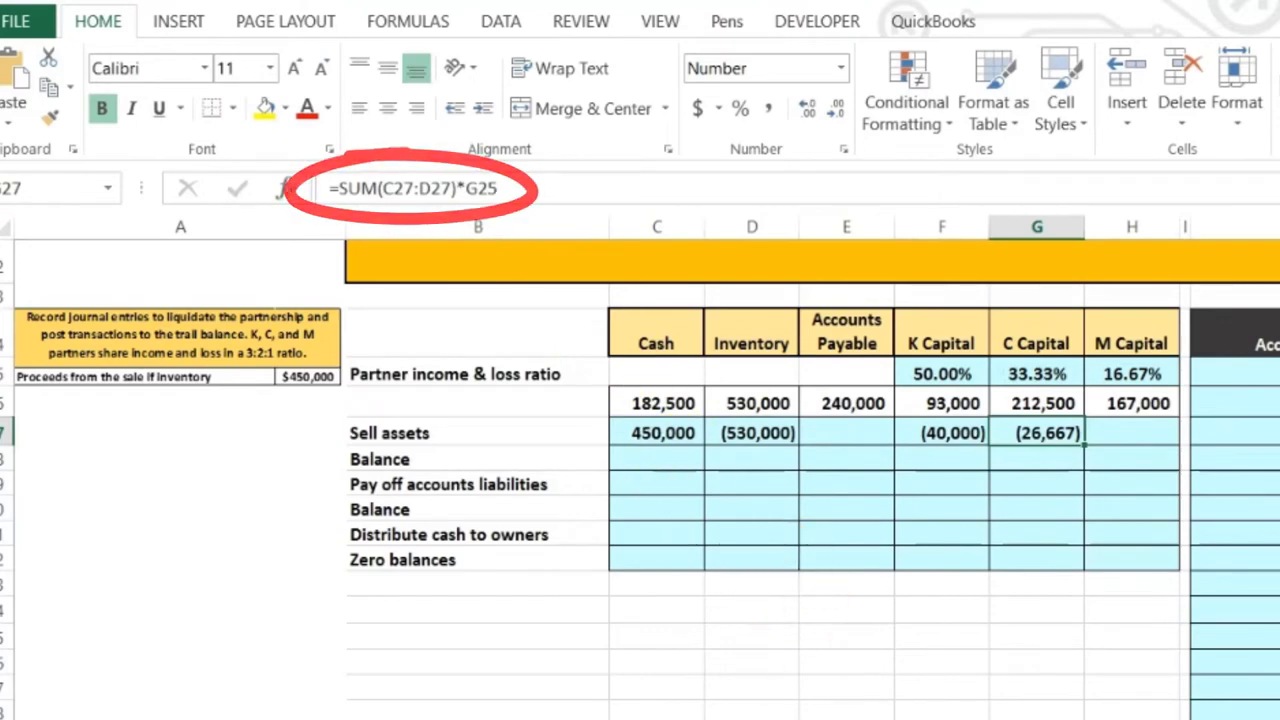
- Switch to Calculator and clear its display for checking C Capital's share of the loss
{"action": "left_click", "coordinate": [1022, 692]}
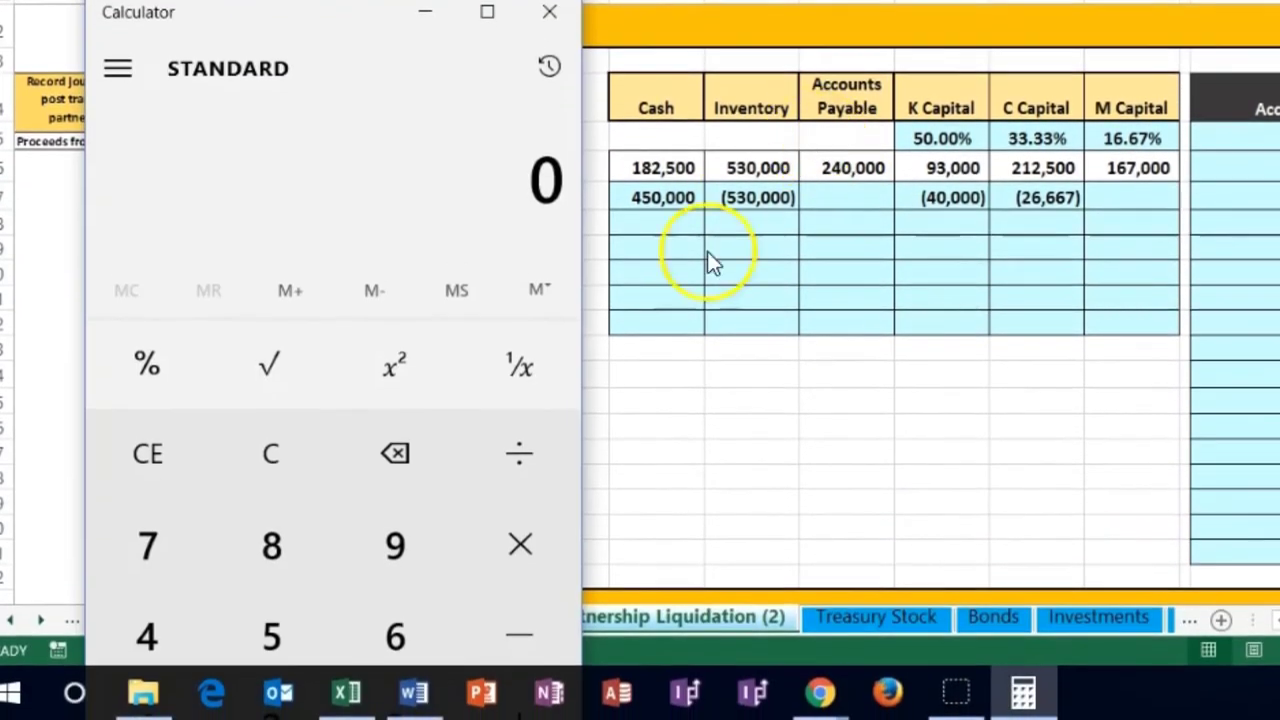
{"action": "left_click", "coordinate": [279, 478]}
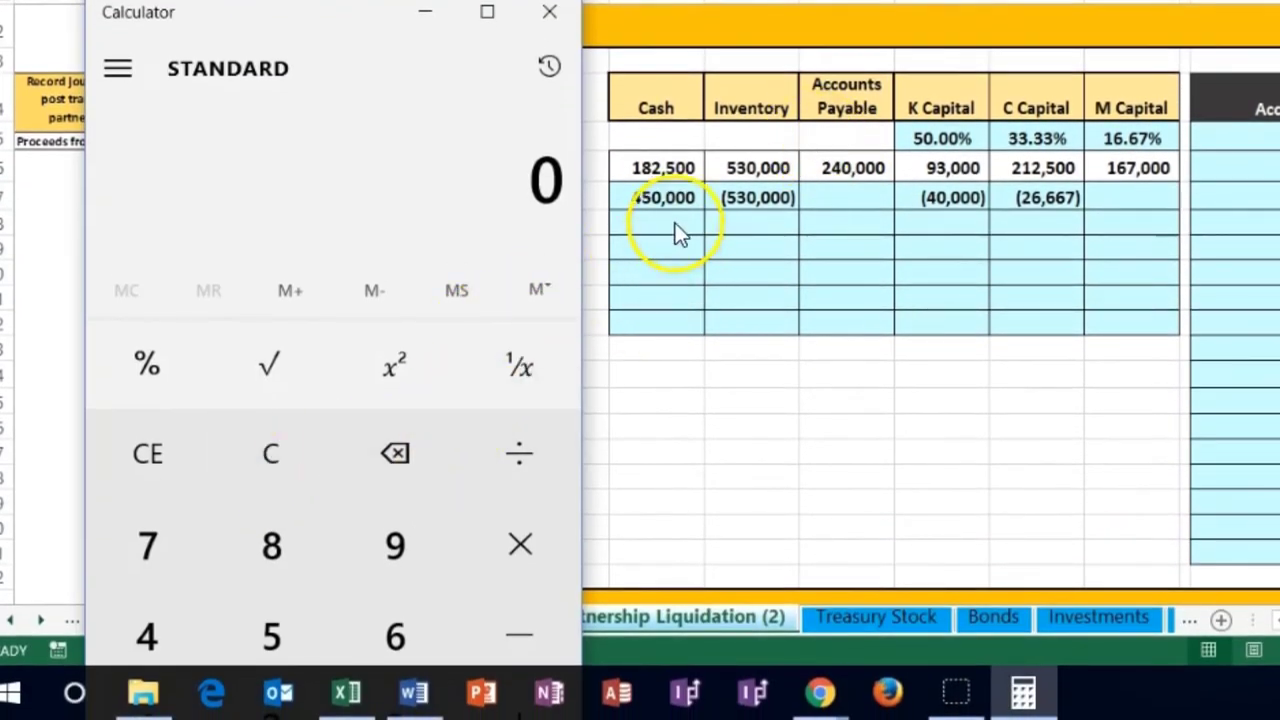
{"action": "type", "text": "5300000"}
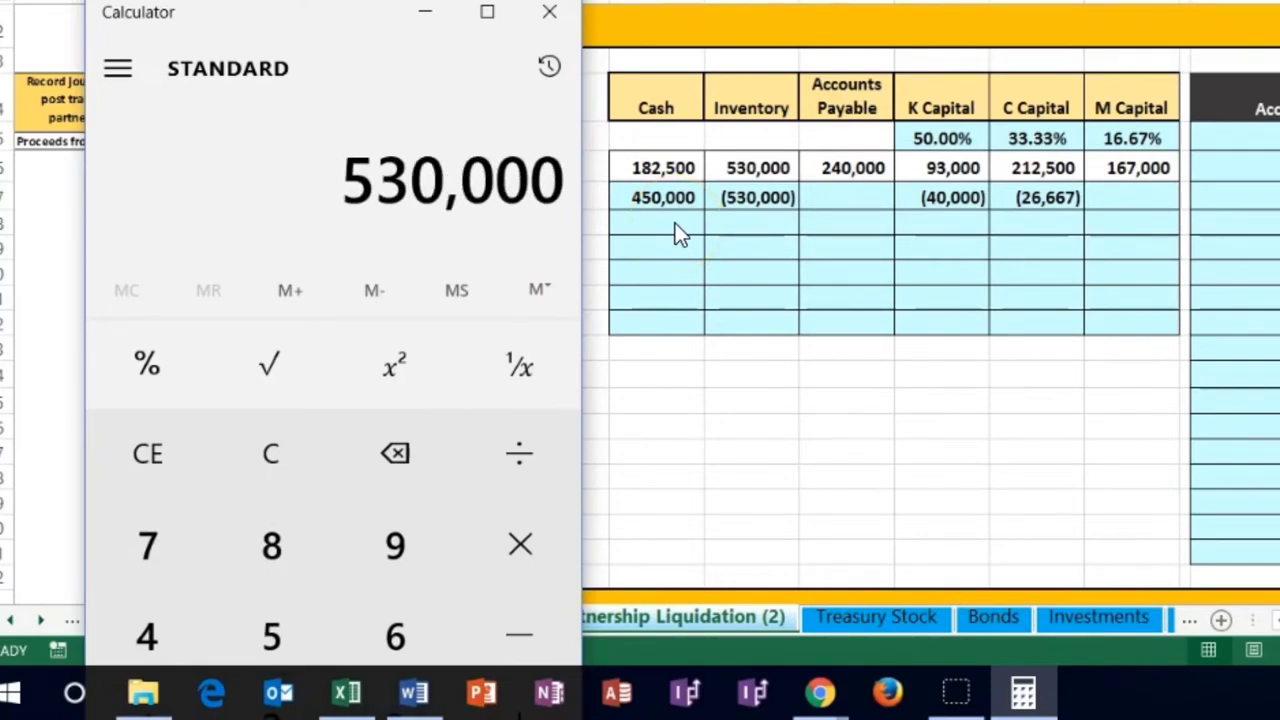
{"action": "key", "text": "BackSpace"}
{"action": "key", "text": "BackSpace"}
{"action": "key", "text": "BackSpace"}
{"action": "key", "text": "BackSpace"}
{"action": "key", "text": "BackSpace"}
{"action": "key", "text": "BackSpace"}
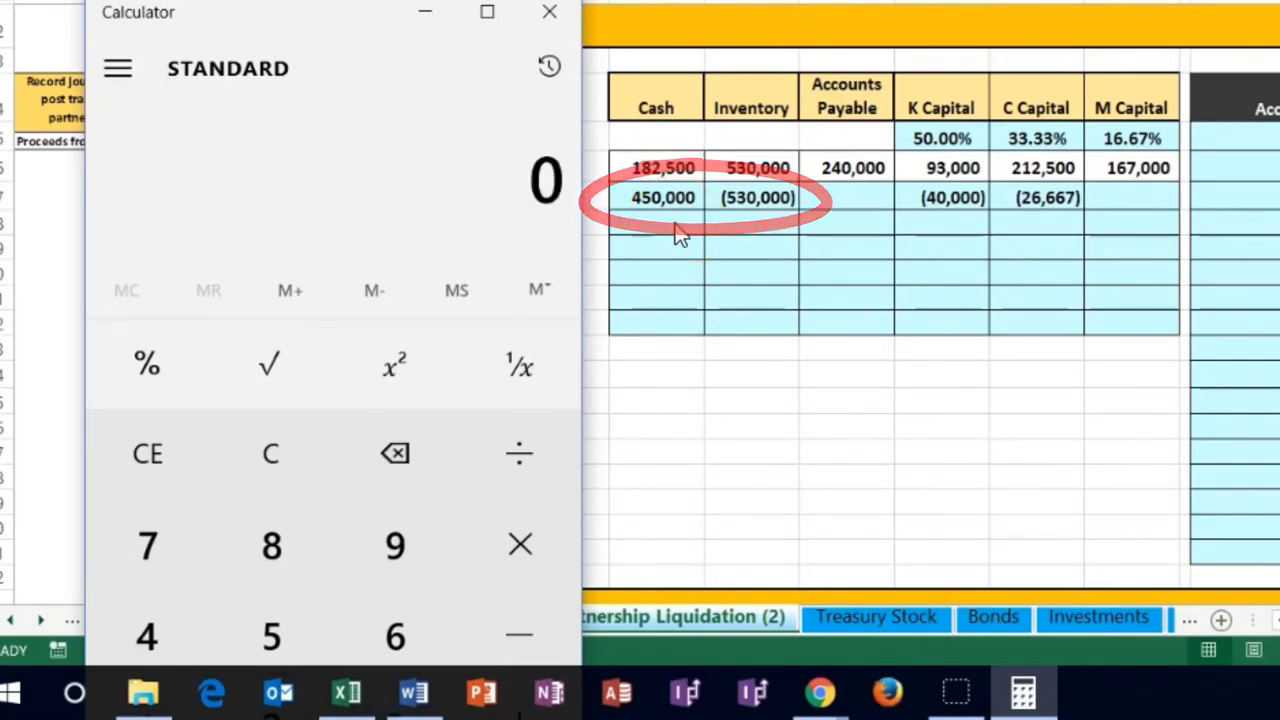
- Check C Capital's share of the loss by subtracting 530000 from 450000 and multiplying the result by 0.3333
{"action": "type", "text": "4500"}
{"action": "type", "text": "000"}
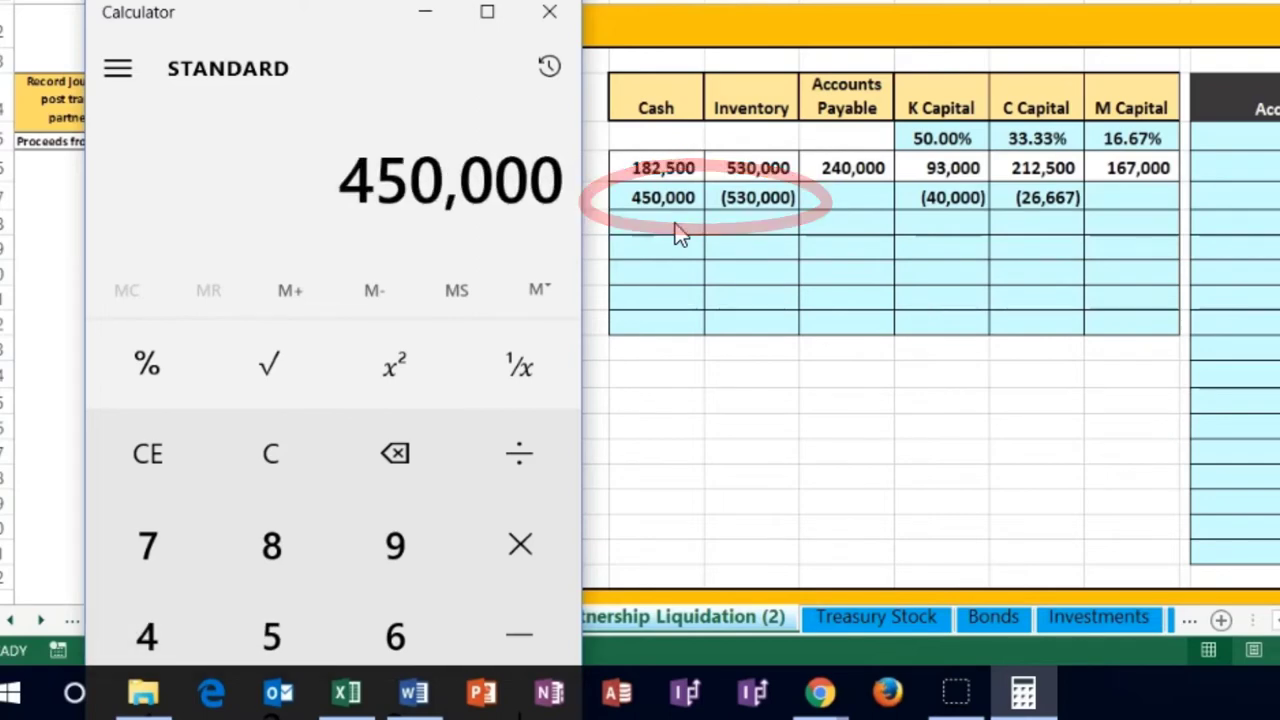
{"action": "key", "text": "minus"}
{"action": "type", "text": "530,000"}
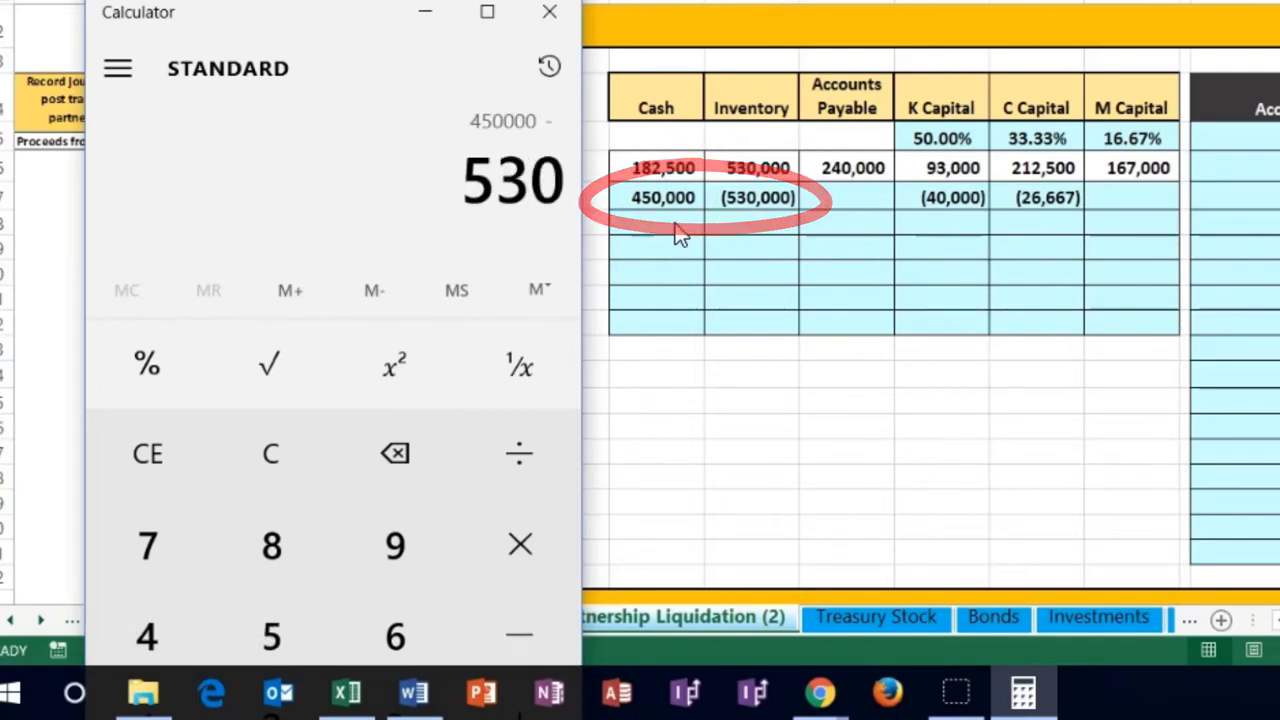
{"action": "key", "text": "Return"}
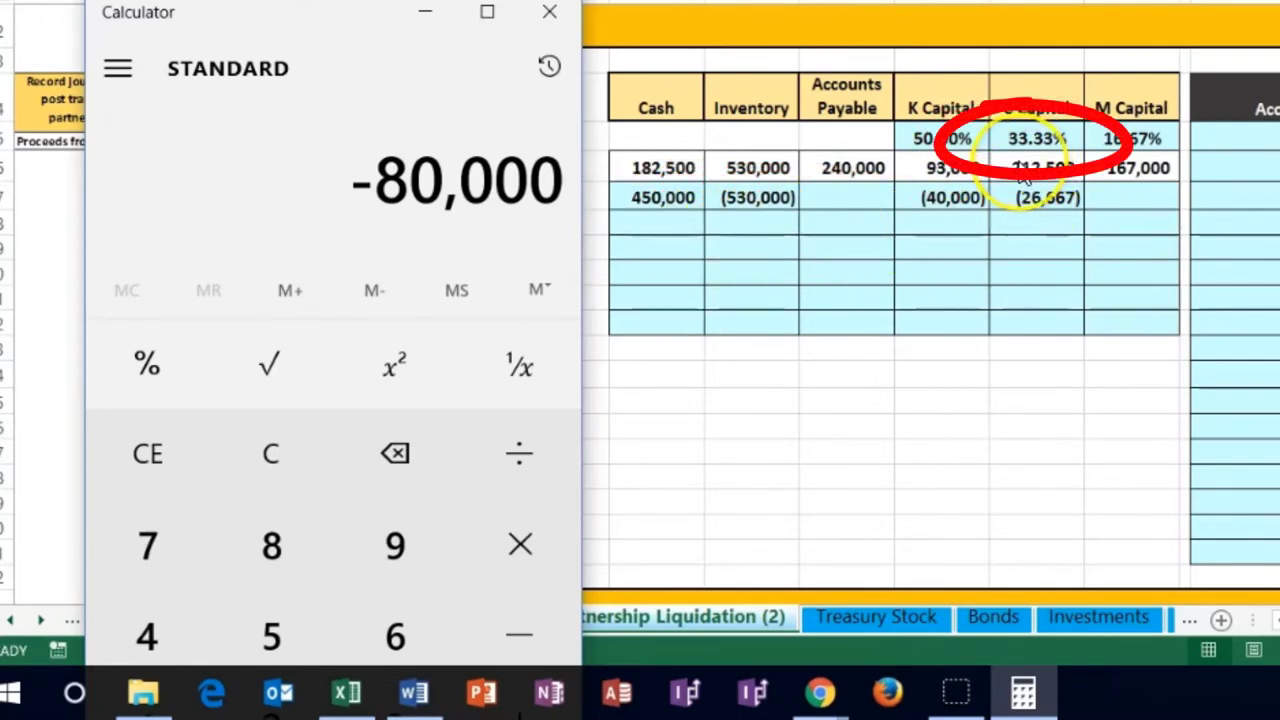
{"action": "key", "text": "asterisk"}
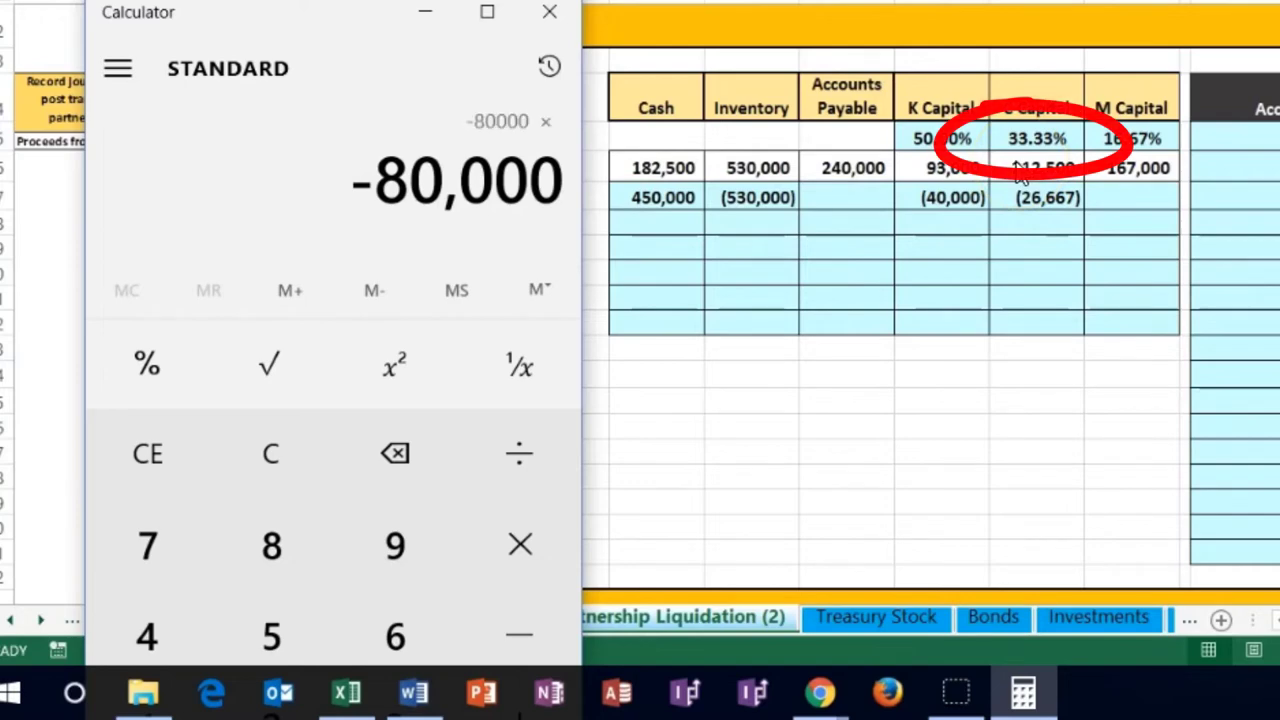
{"action": "type", "text": "0.3333"}
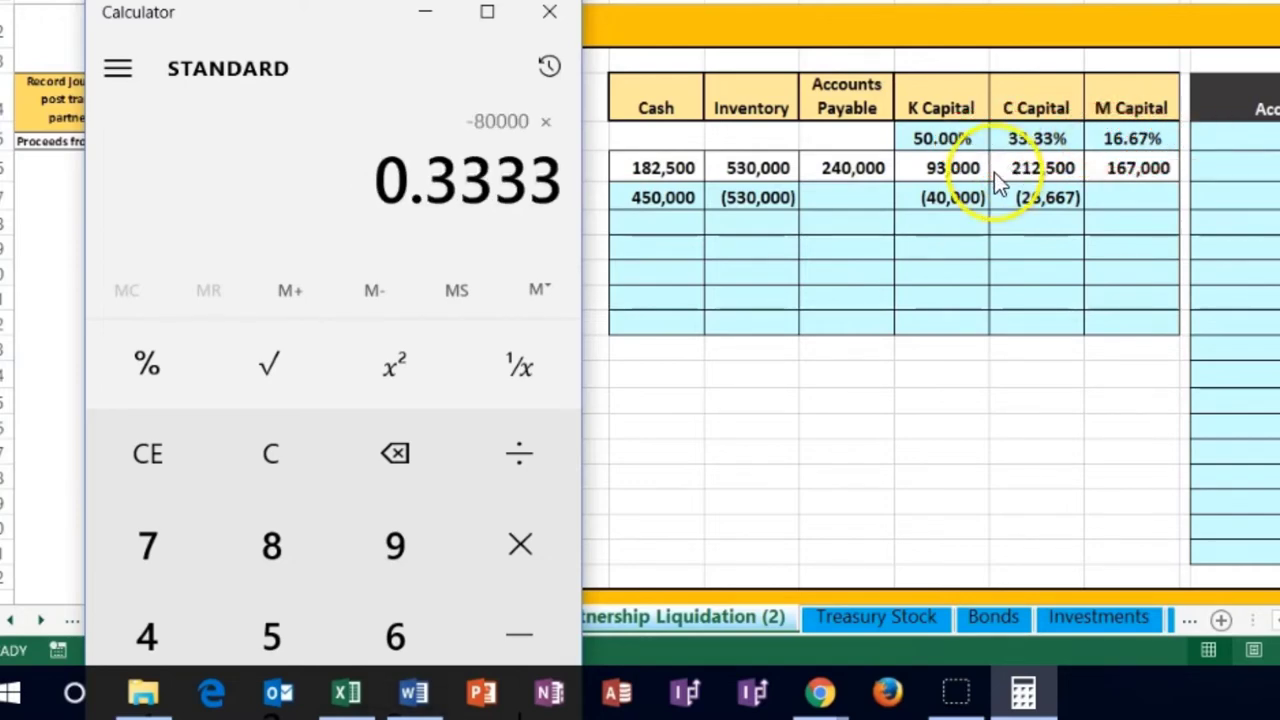
{"action": "key", "text": "Return"}
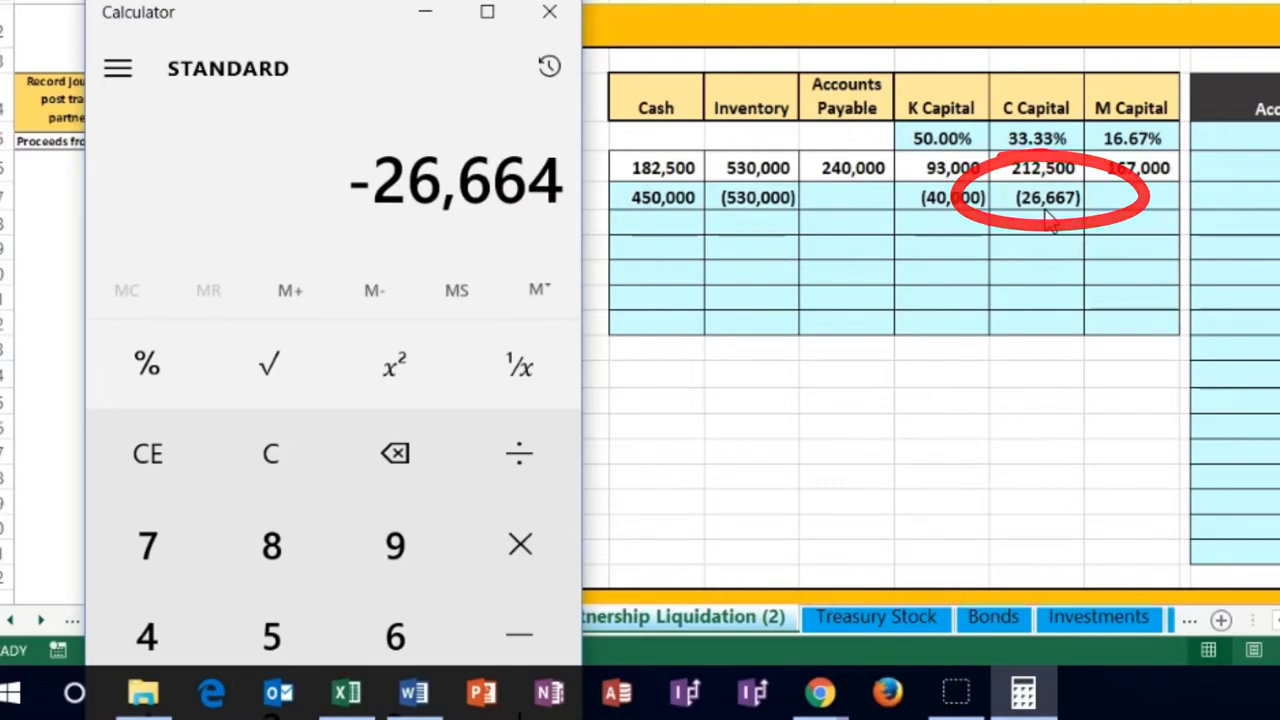
- Return to Excel and examine C Capital's loss formula in G27 and the ratio formula behind it in G25
{"action": "left_click", "coordinate": [1043, 205]}
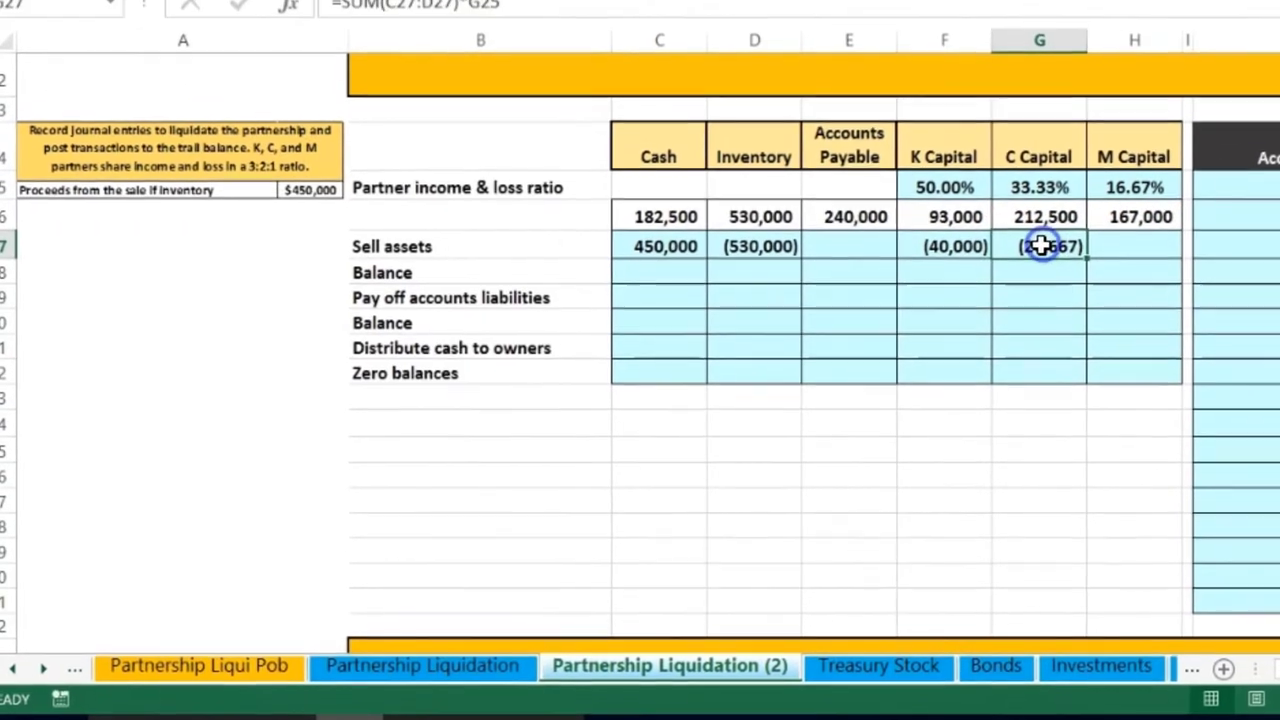
{"action": "double_click", "coordinate": [1043, 205]}
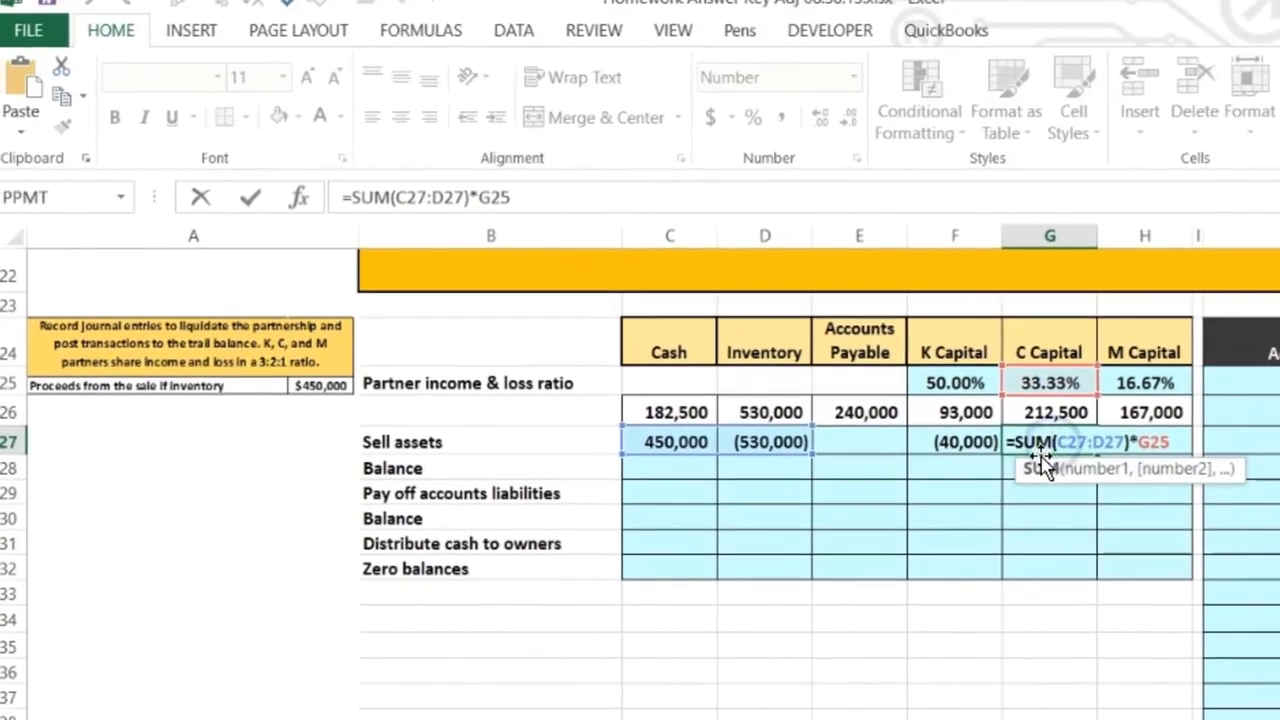
{"action": "key", "text": "Return"}
{"action": "left_click", "coordinate": [1030, 459]}
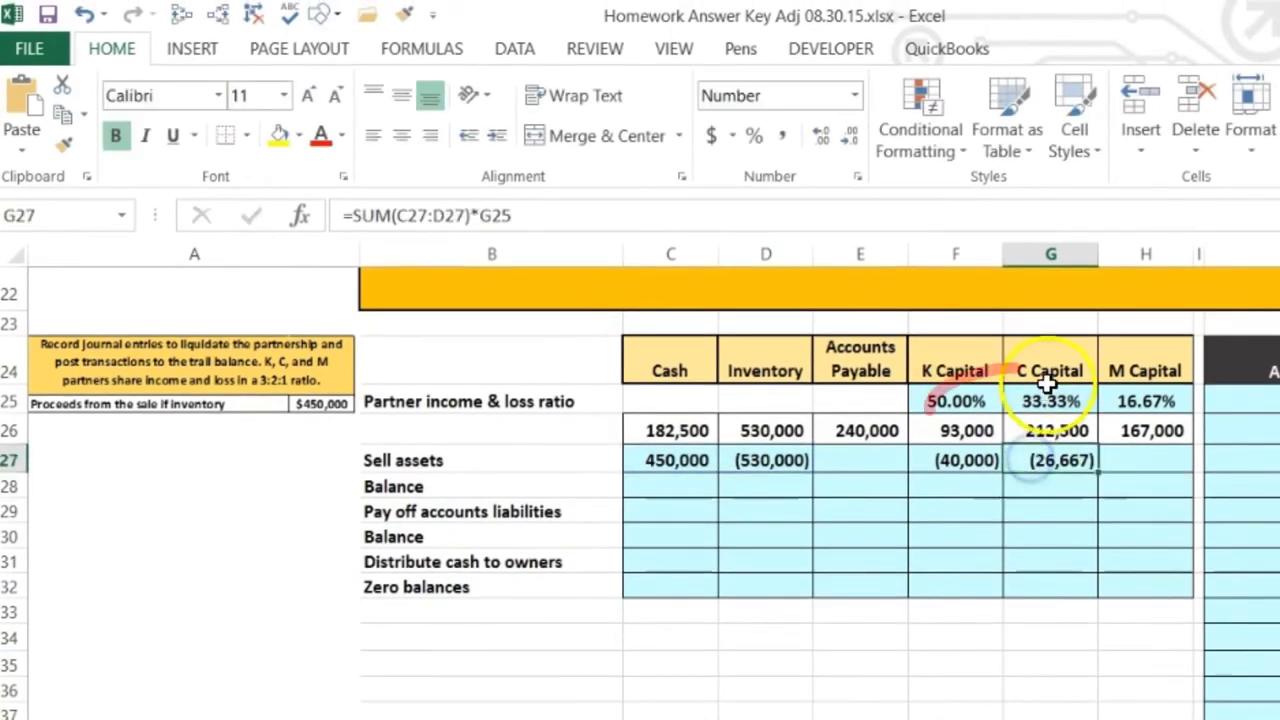
{"action": "left_click", "coordinate": [1052, 401]}
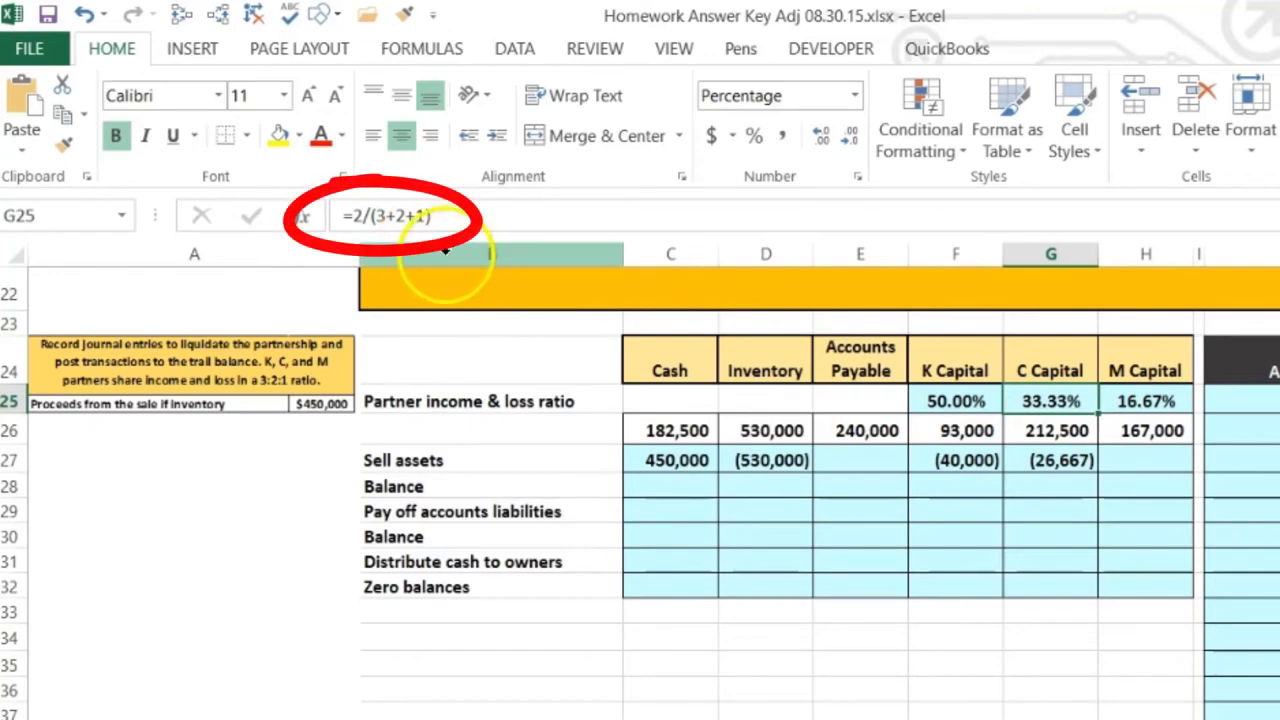
- Calculate M Capital's share of the loss on the sale in H27 with the formula =SUM(C27:D27)*H25
{"action": "left_click", "coordinate": [1162, 452]}
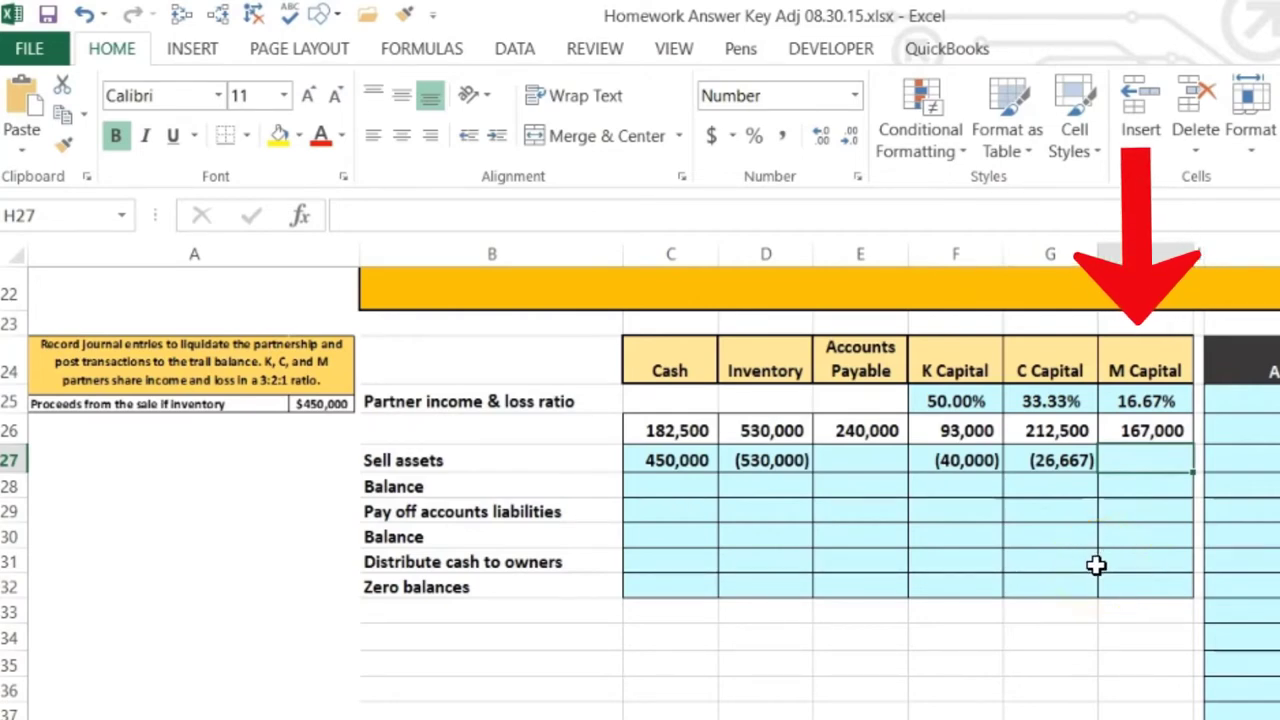
{"action": "type", "text": "="}
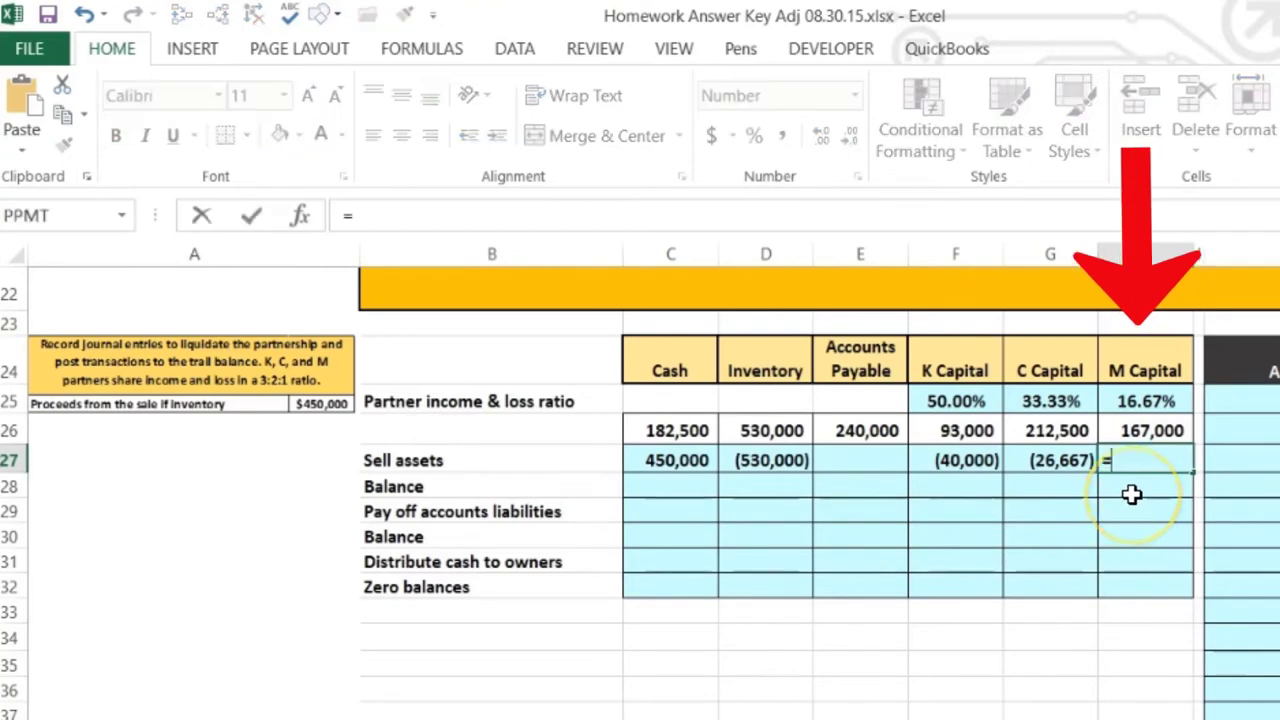
{"action": "type", "text": "sum("}
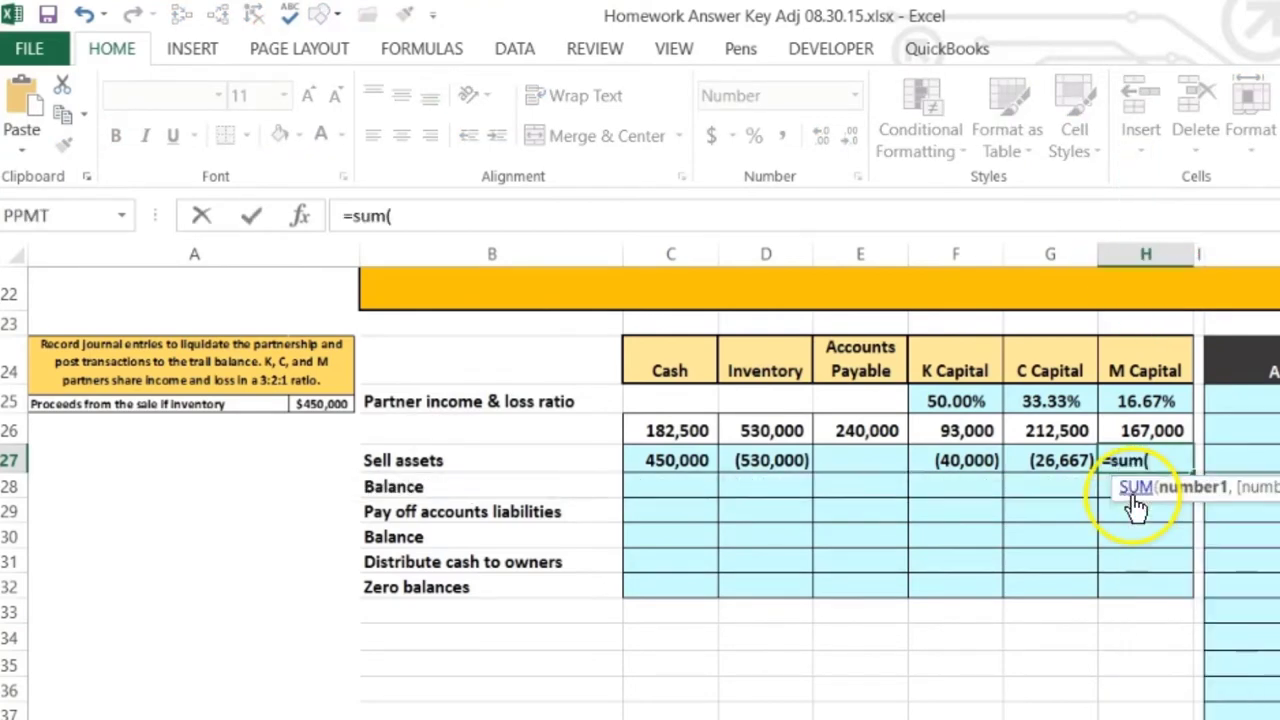
{"action": "left_click_drag", "start_coordinate": [686, 458], "coordinate": [727, 460]}
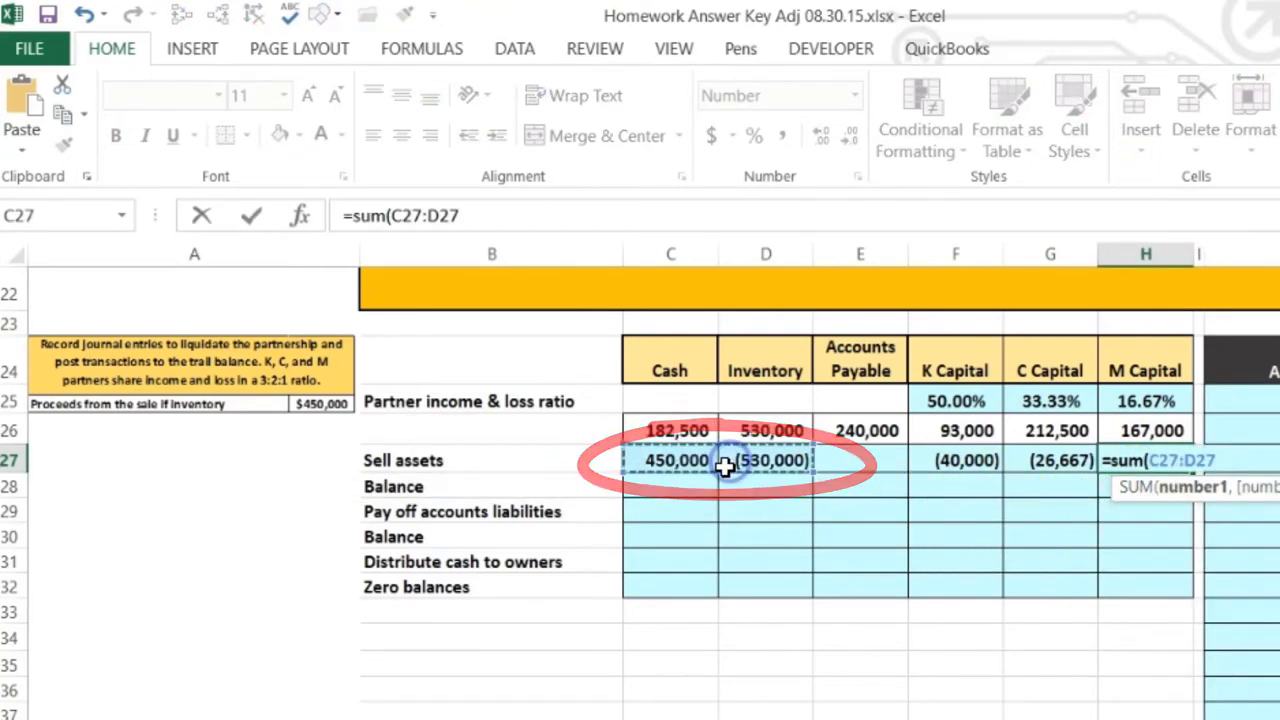
{"action": "type", "text": ")*"}
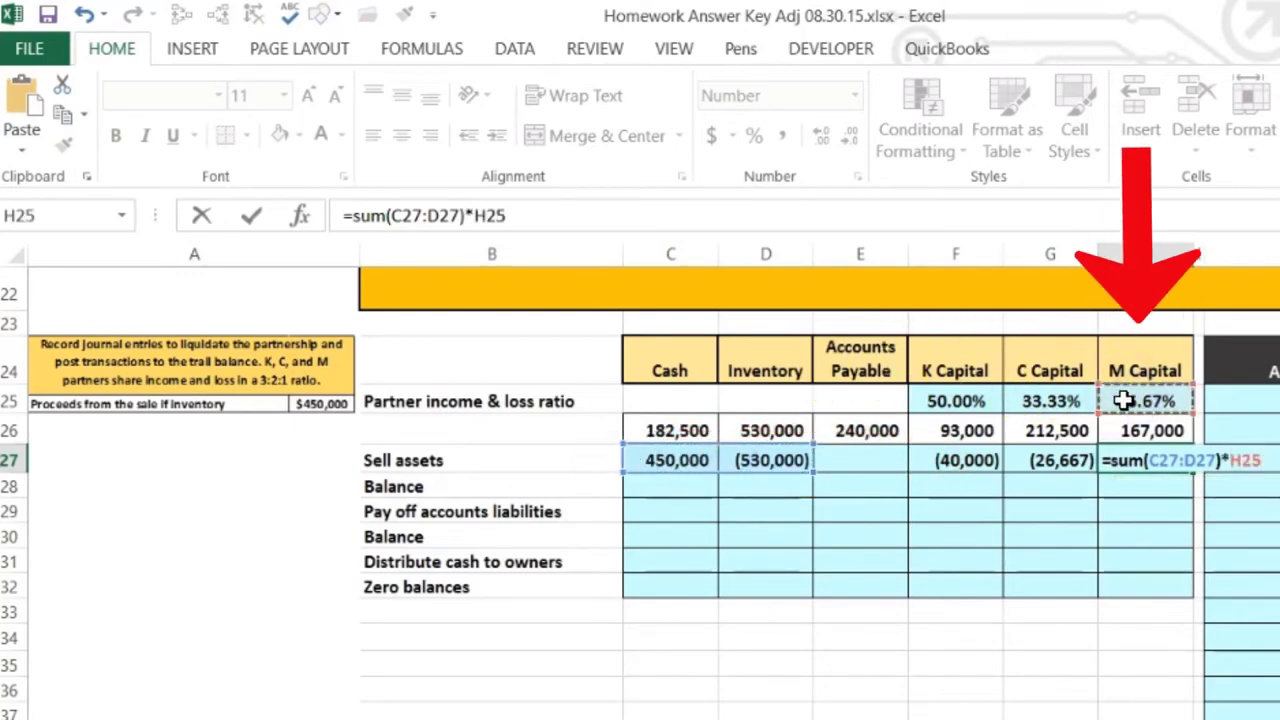
{"action": "key", "text": "Return"}
{"action": "key", "text": "Up"}
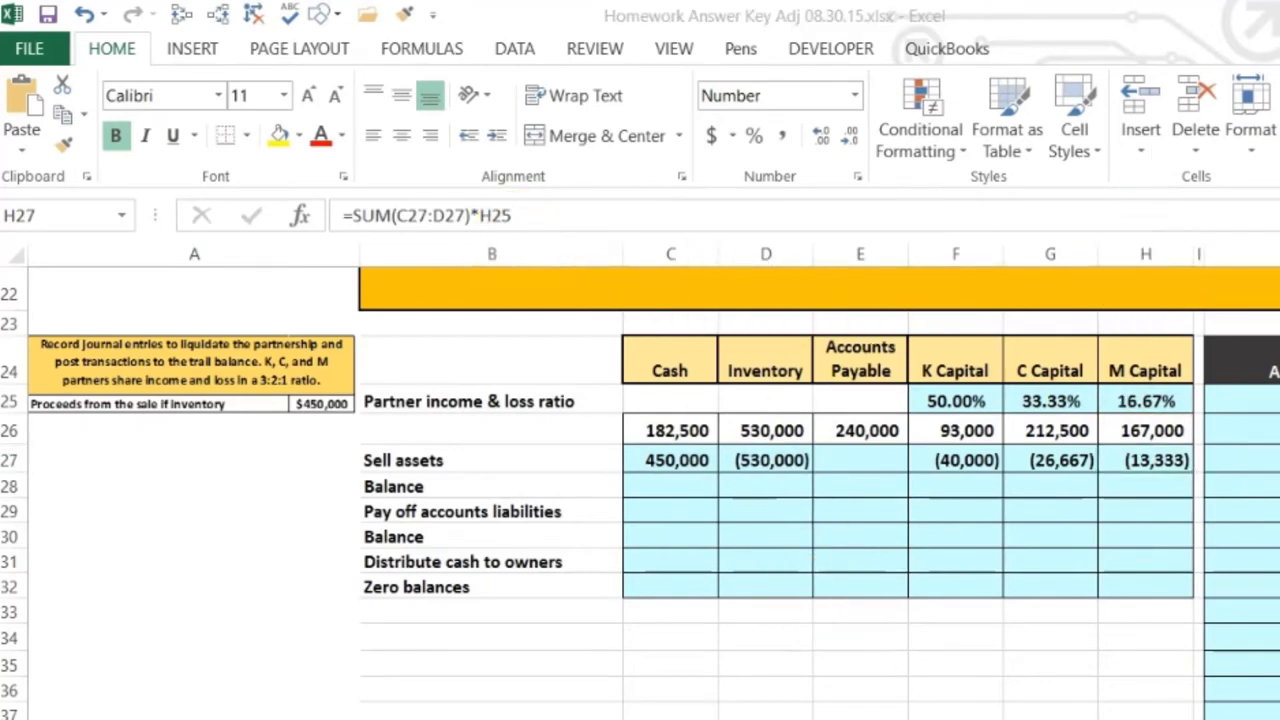
- Check M Capital's share in Calculator by subtracting 530000 from 450000 and multiplying the result by 0.1667
{"action": "left_click", "coordinate": [786, 700]}
{"action": "left_click", "coordinate": [312, 702]}
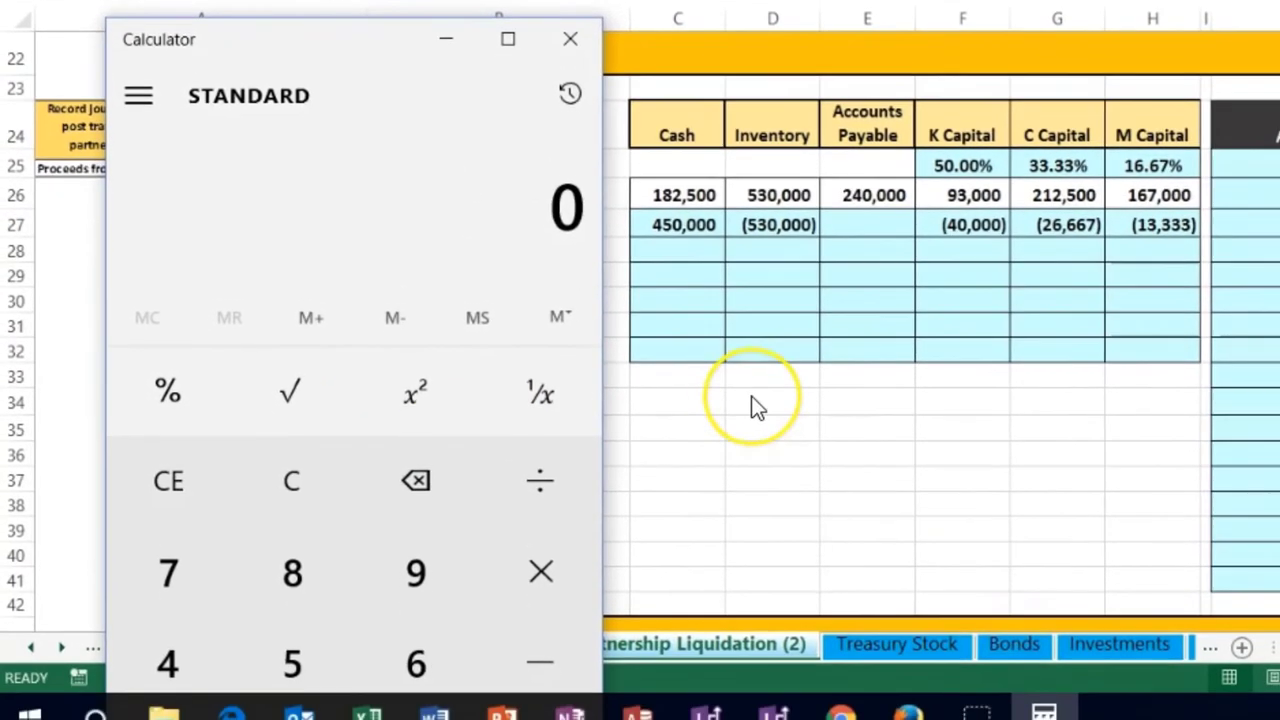
{"action": "type", "text": "450000"}
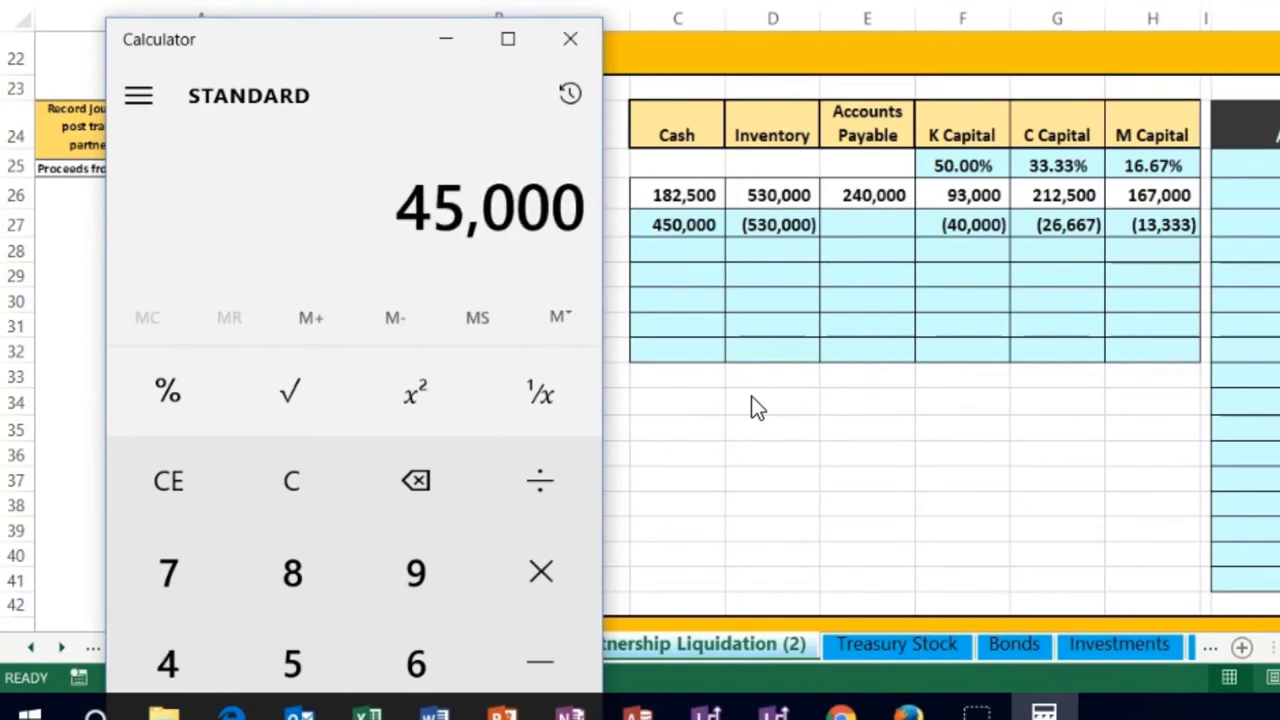
{"action": "type", "text": "530000"}
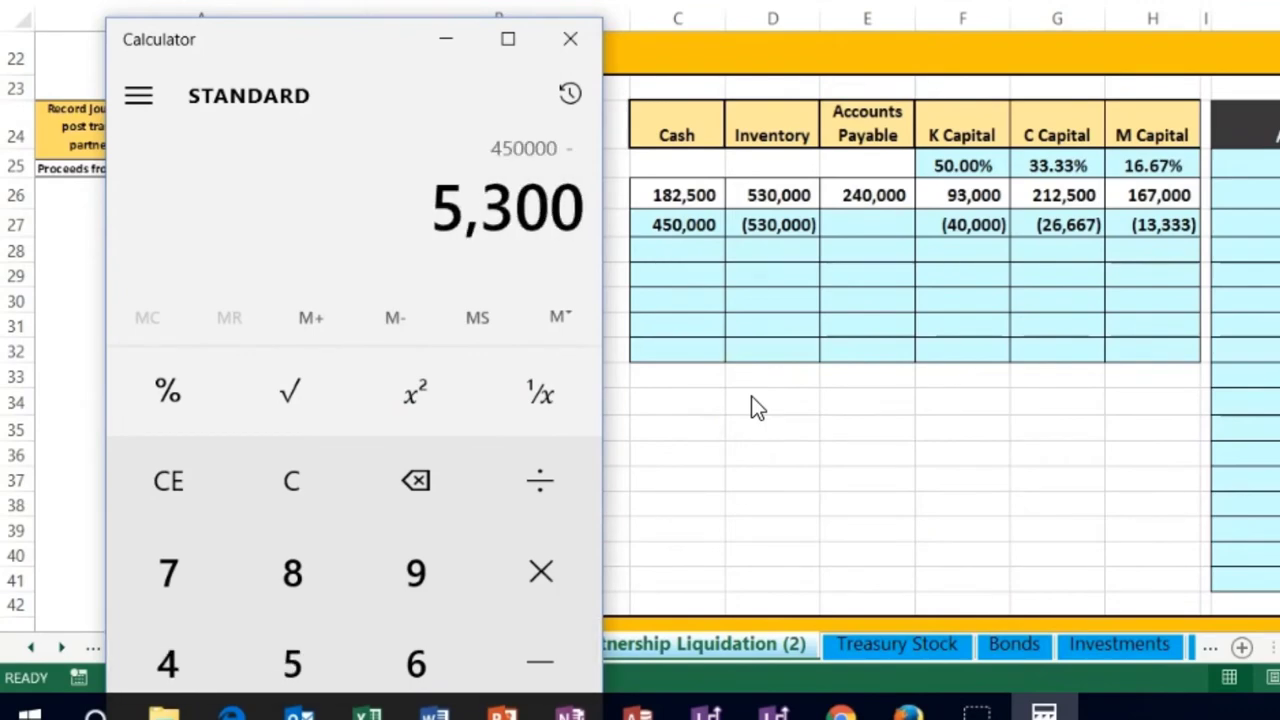
{"action": "key", "text": "Return"}
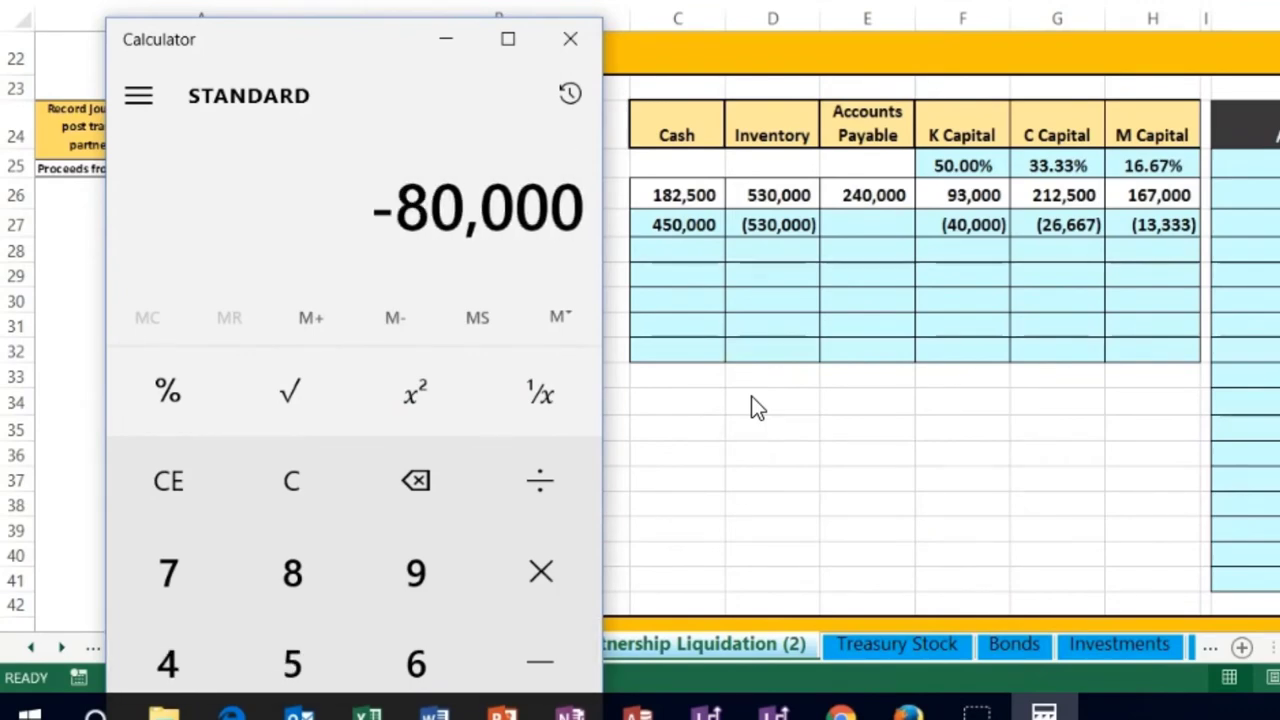
{"action": "type", "text": "*"}
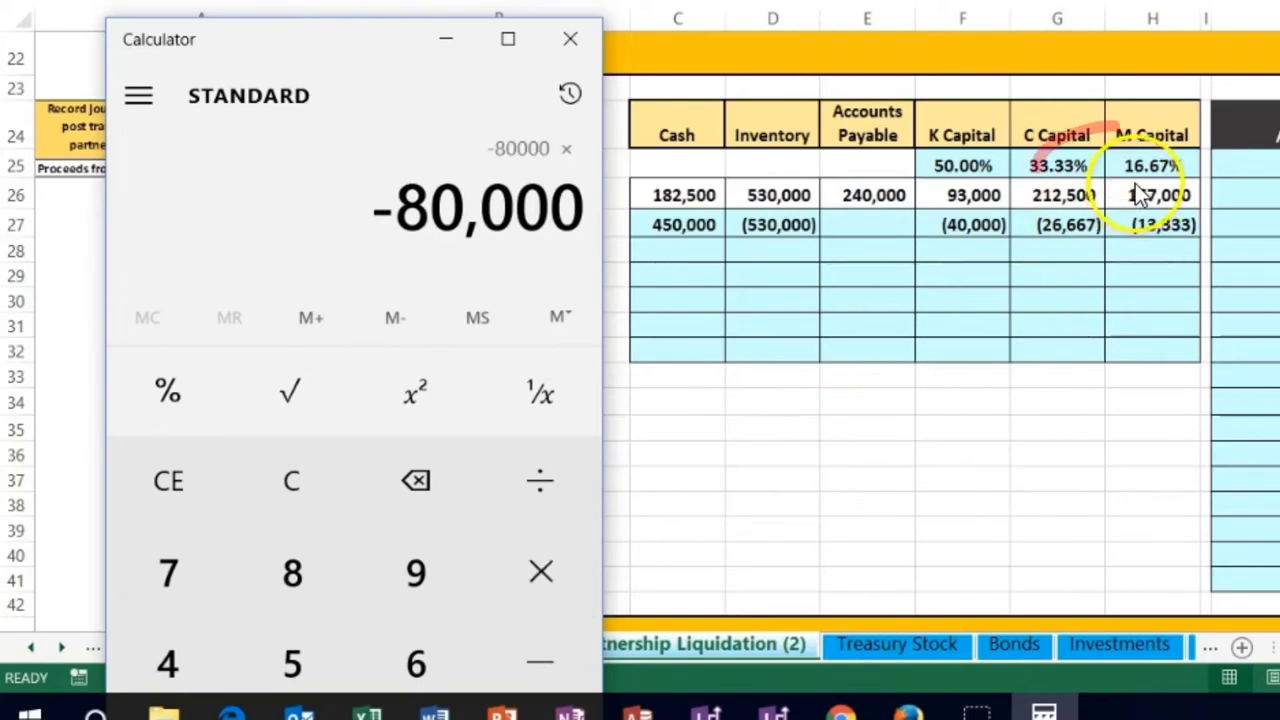
{"action": "type", "text": ".1667"}
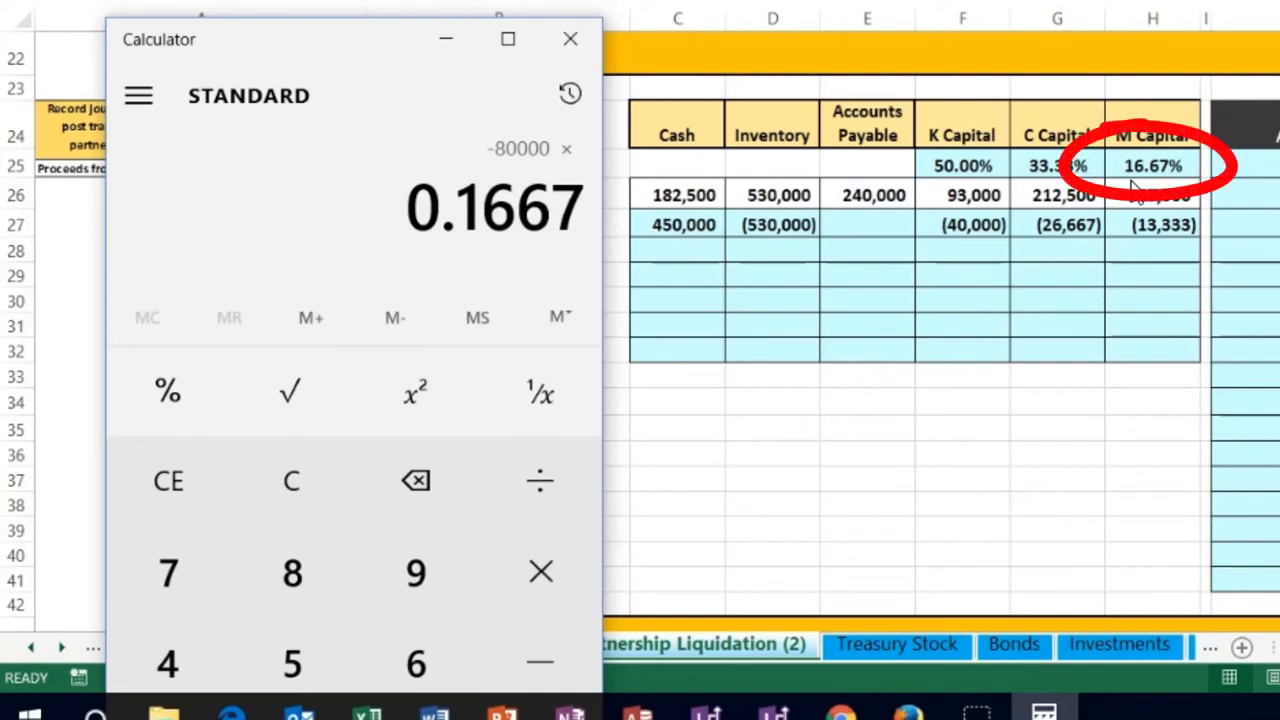
{"action": "key", "text": "Return"}
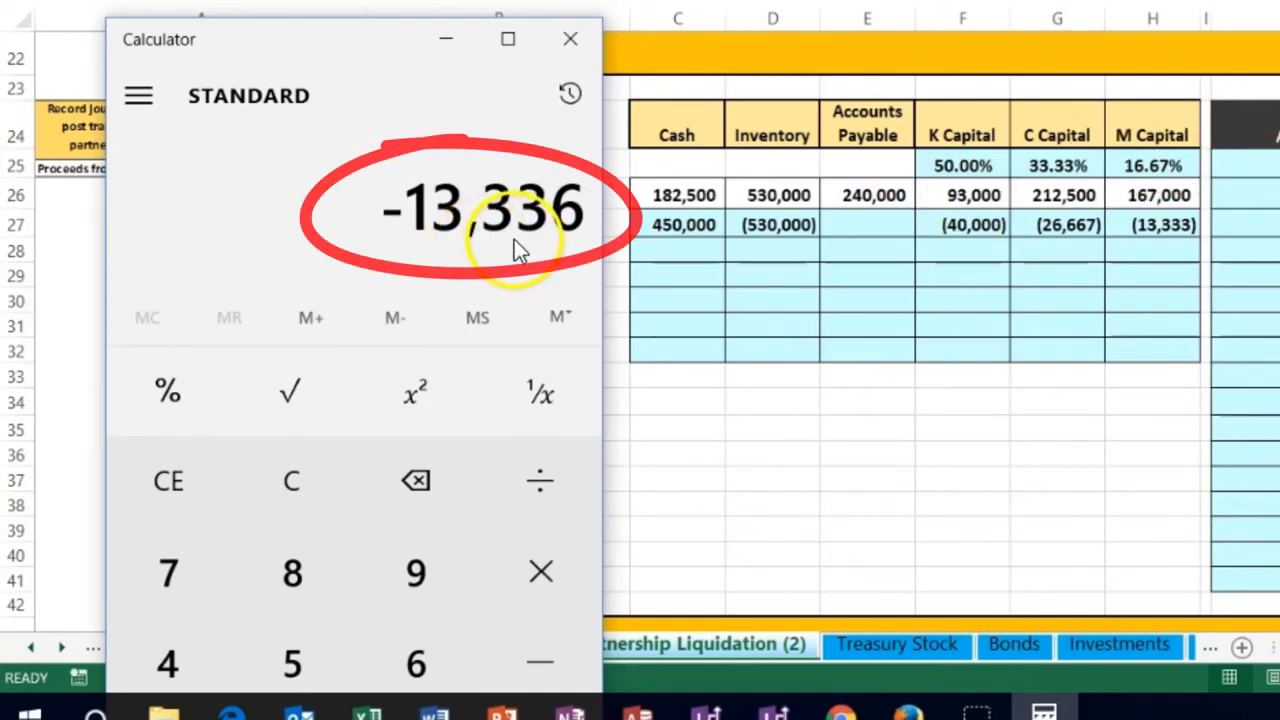
- Return to Excel and examine M Capital's loss formula in H27 and the ratio formula behind it in H25
{"action": "left_click", "coordinate": [1137, 232]}
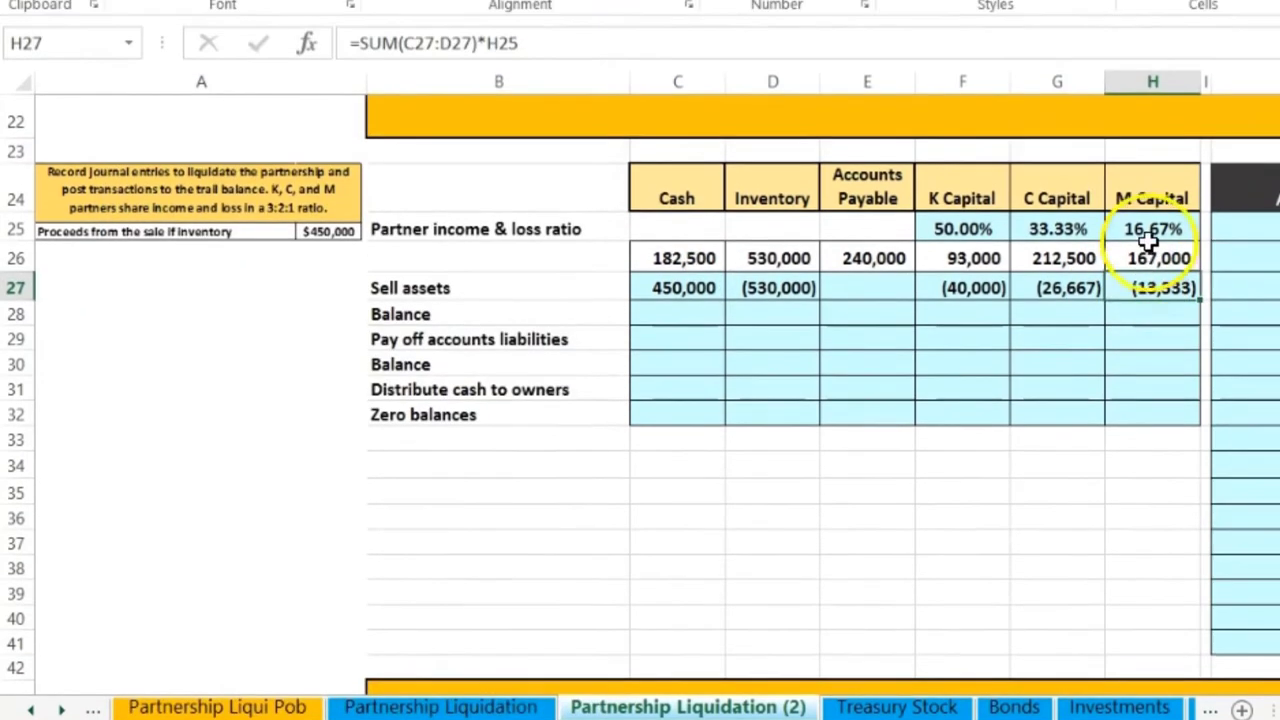
{"action": "left_click", "coordinate": [1150, 166]}
{"action": "left_click", "coordinate": [1128, 370]}
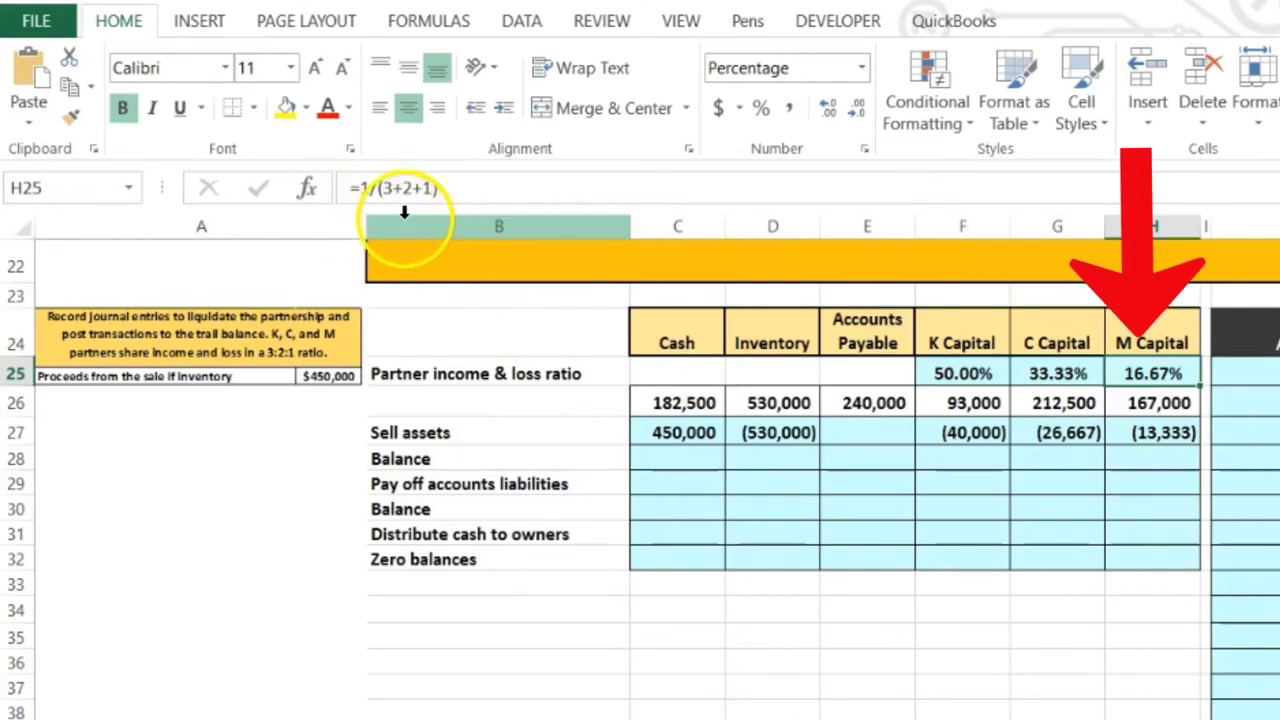
{"action": "left_click", "coordinate": [1135, 435]}
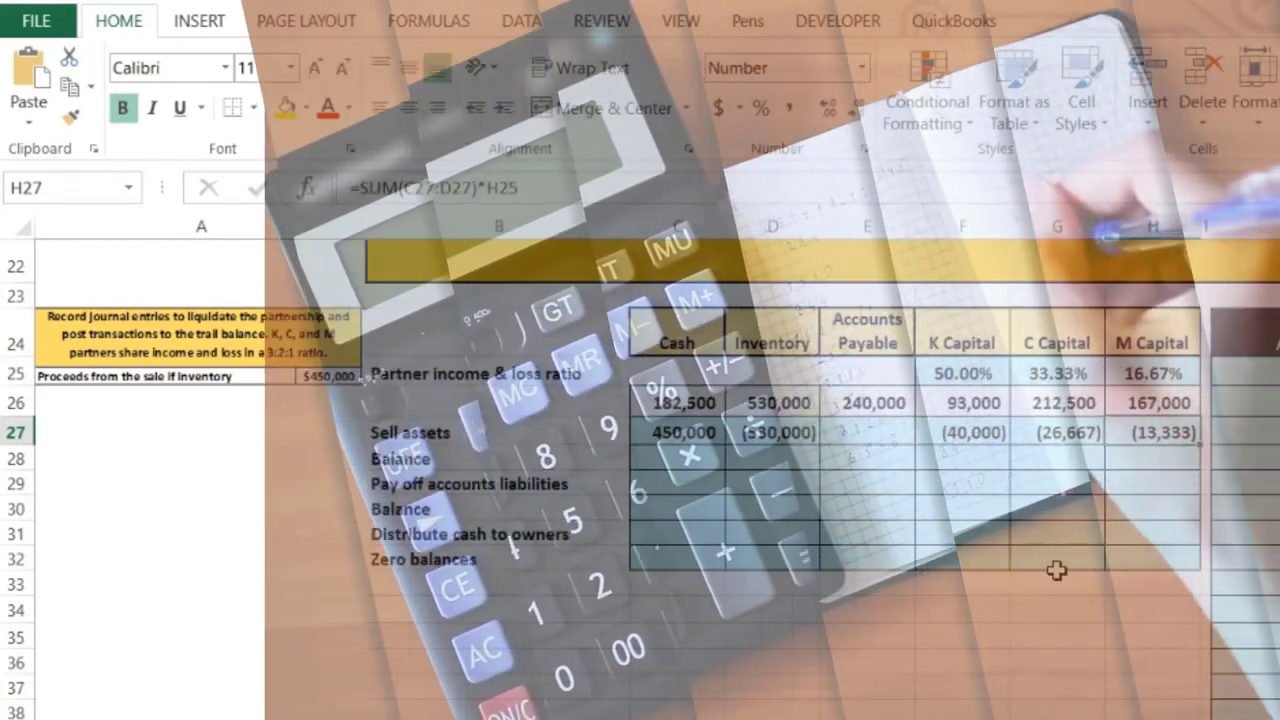
- Calculate the Cash balance after the asset sale in C28 with the formula =C26+C27
{"action": "key", "text": "Return"}
{"action": "key", "text": "Left"}
{"action": "key", "text": "Left"}
{"action": "key", "text": "Left"}
{"action": "key", "text": "Left"}
{"action": "key", "text": "Left"}
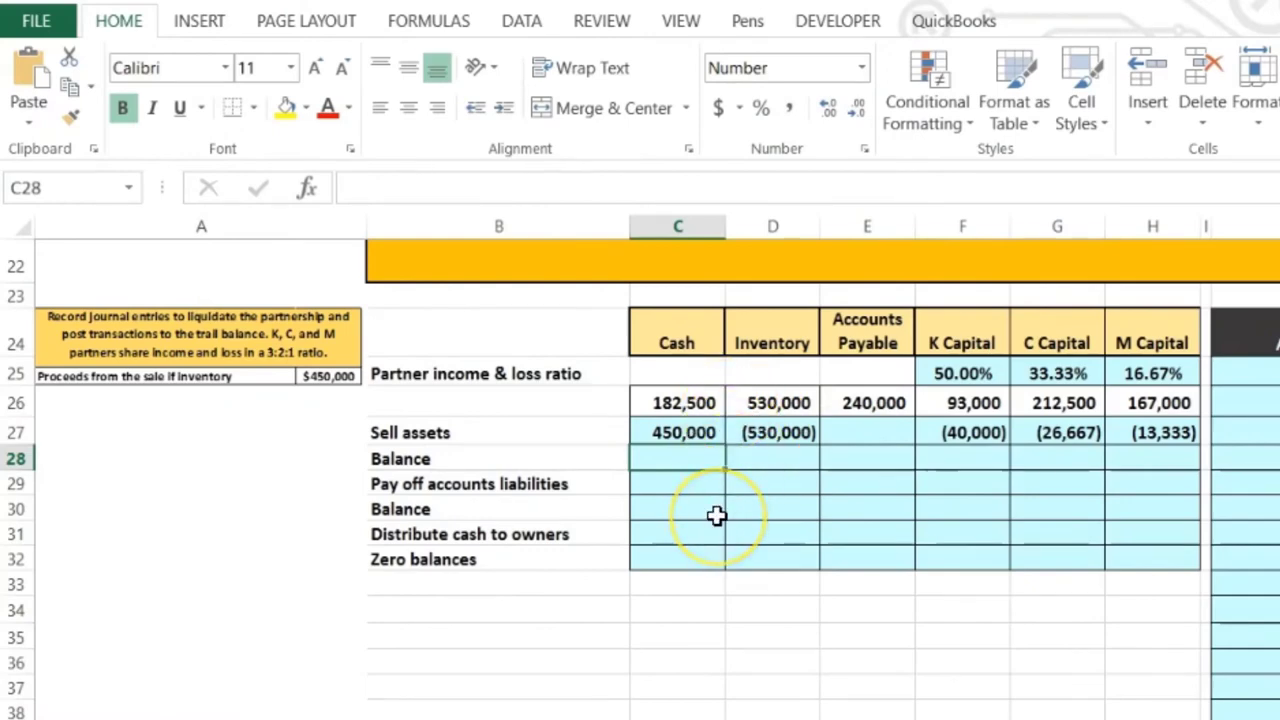
{"action": "type", "text": "="}
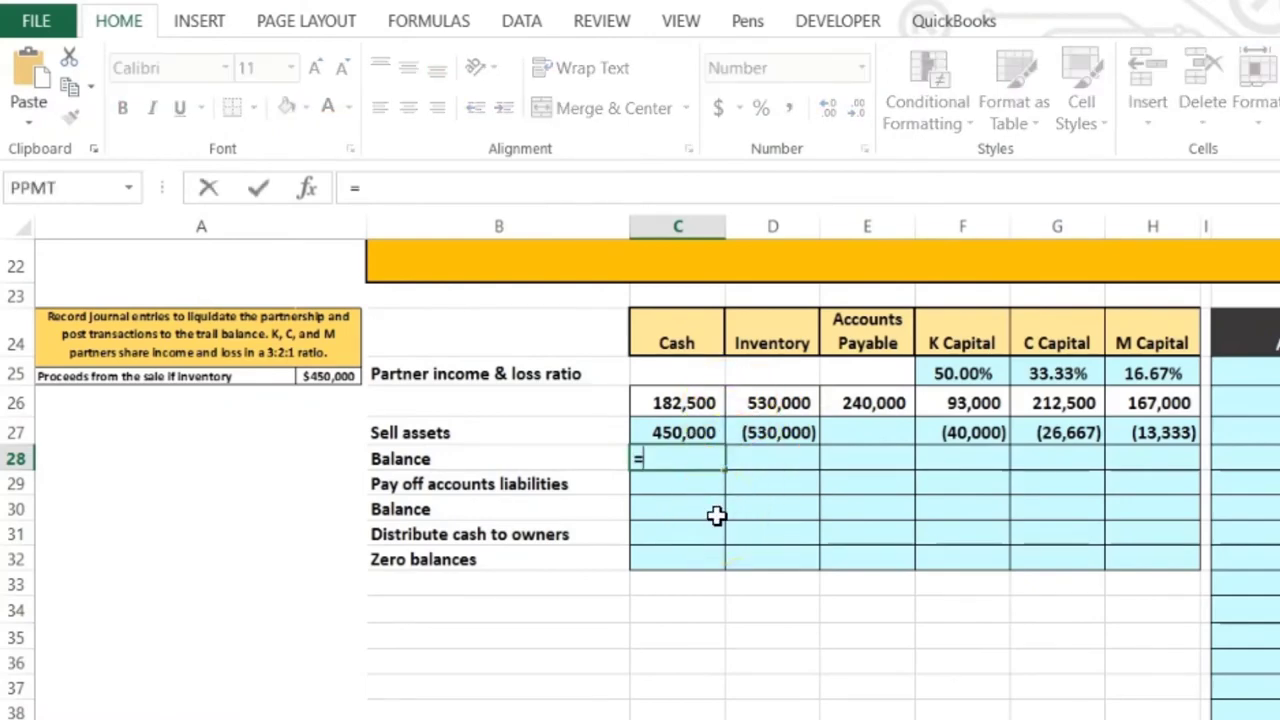
{"action": "left_click", "coordinate": [685, 408]}
{"action": "type", "text": "+"}
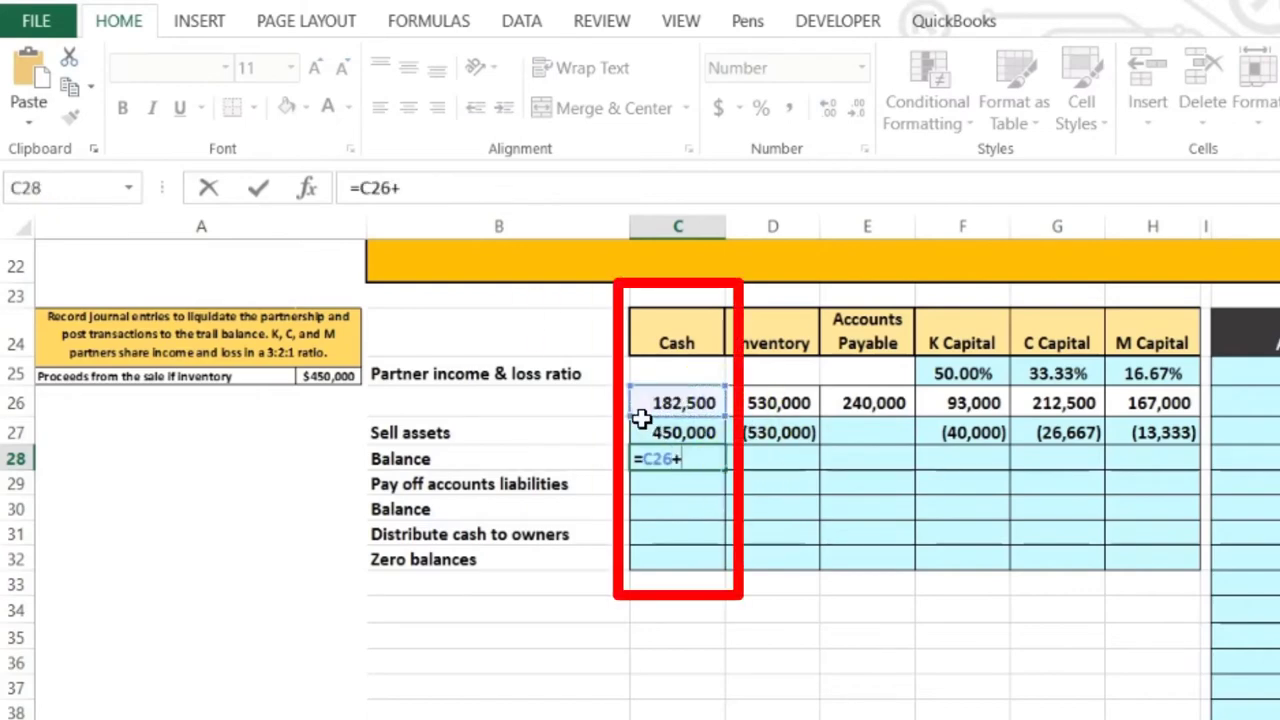
{"action": "left_click", "coordinate": [672, 430]}
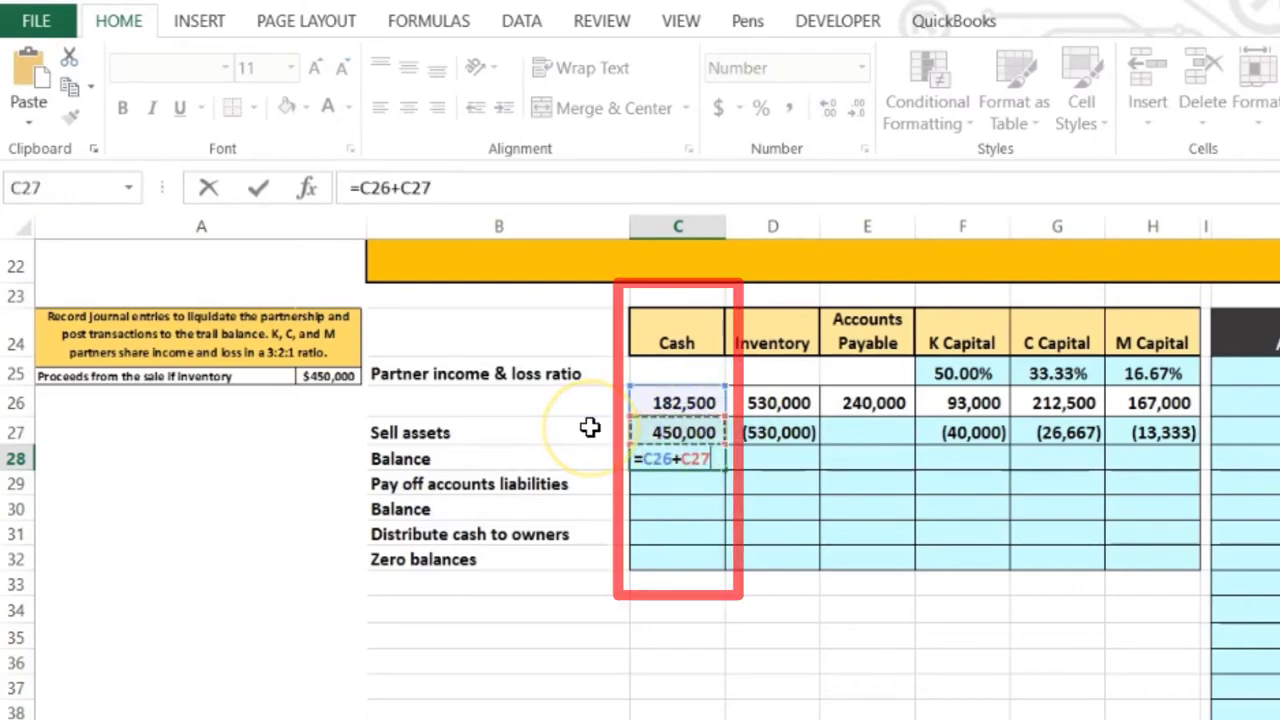
{"action": "key", "text": "Return"}
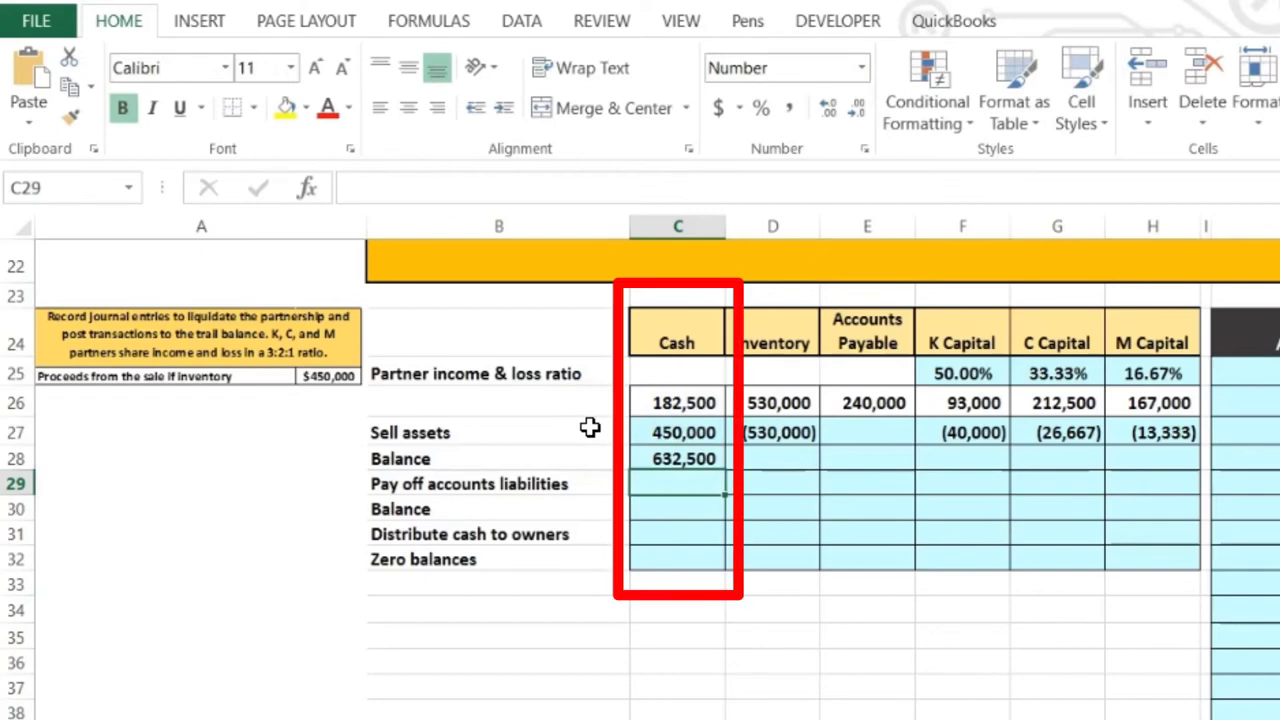
- Try calculating the Inventory balance after the sale in D28 by subtraction, with the formula =D26-D27
{"action": "key", "text": "Right"}
{"action": "key", "text": "Up"}
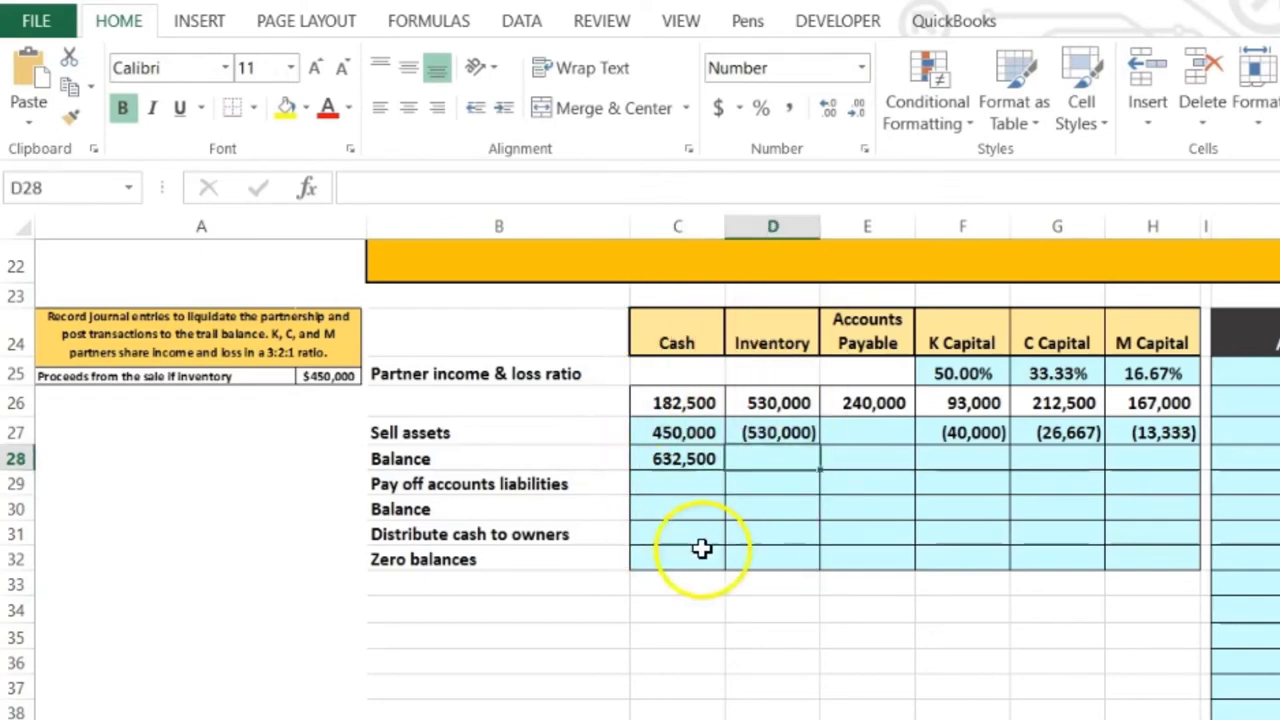
{"action": "type", "text": "="}
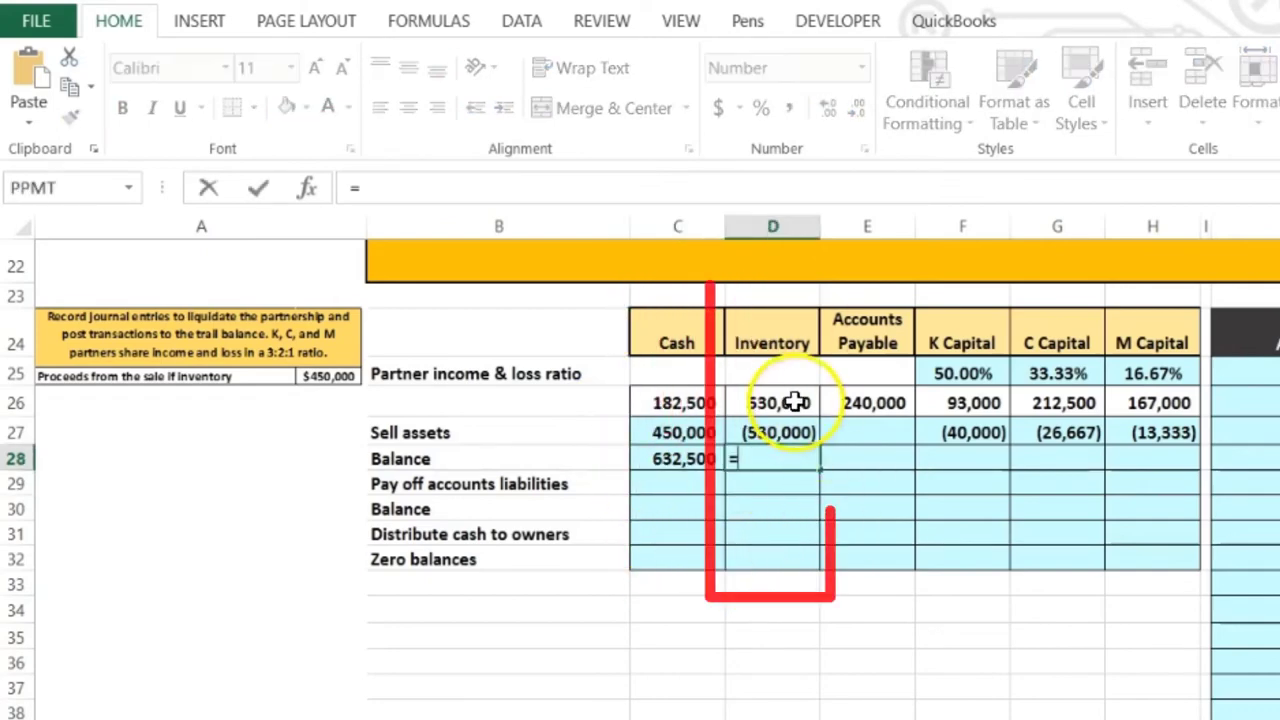
{"action": "left_click", "coordinate": [792, 402]}
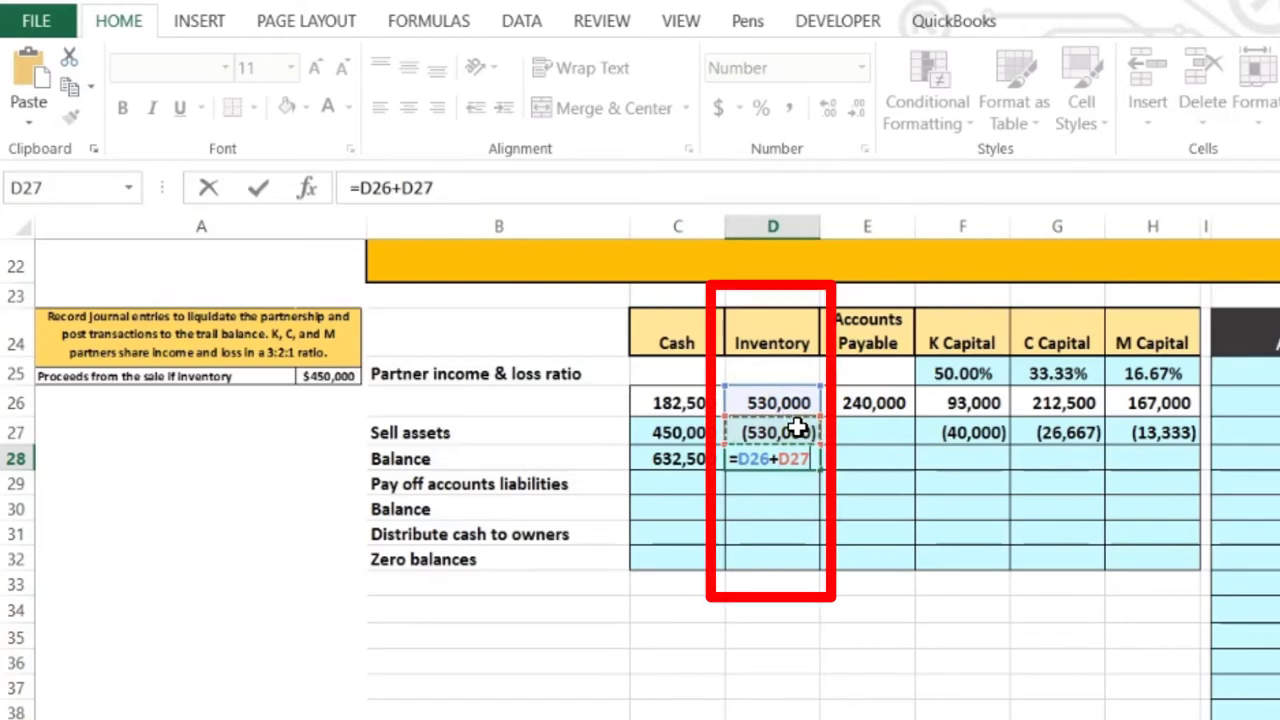
{"action": "key", "text": "Return"}
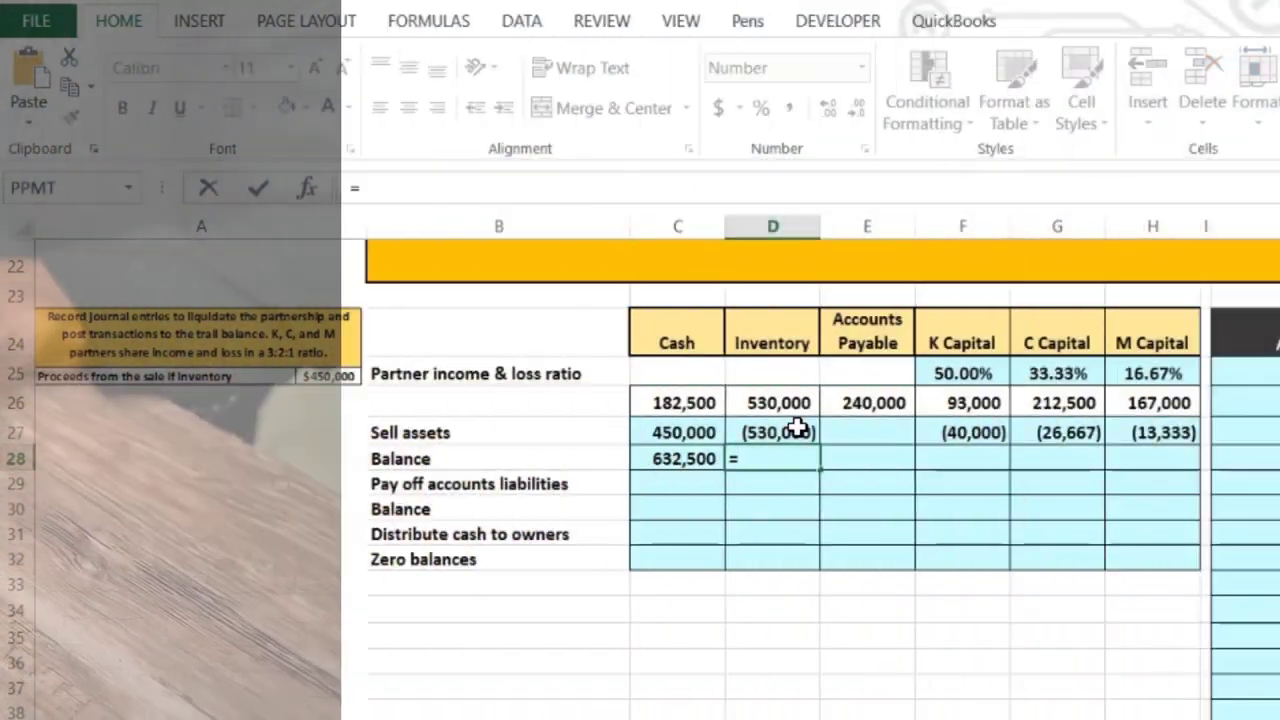
{"action": "left_click", "coordinate": [793, 402]}
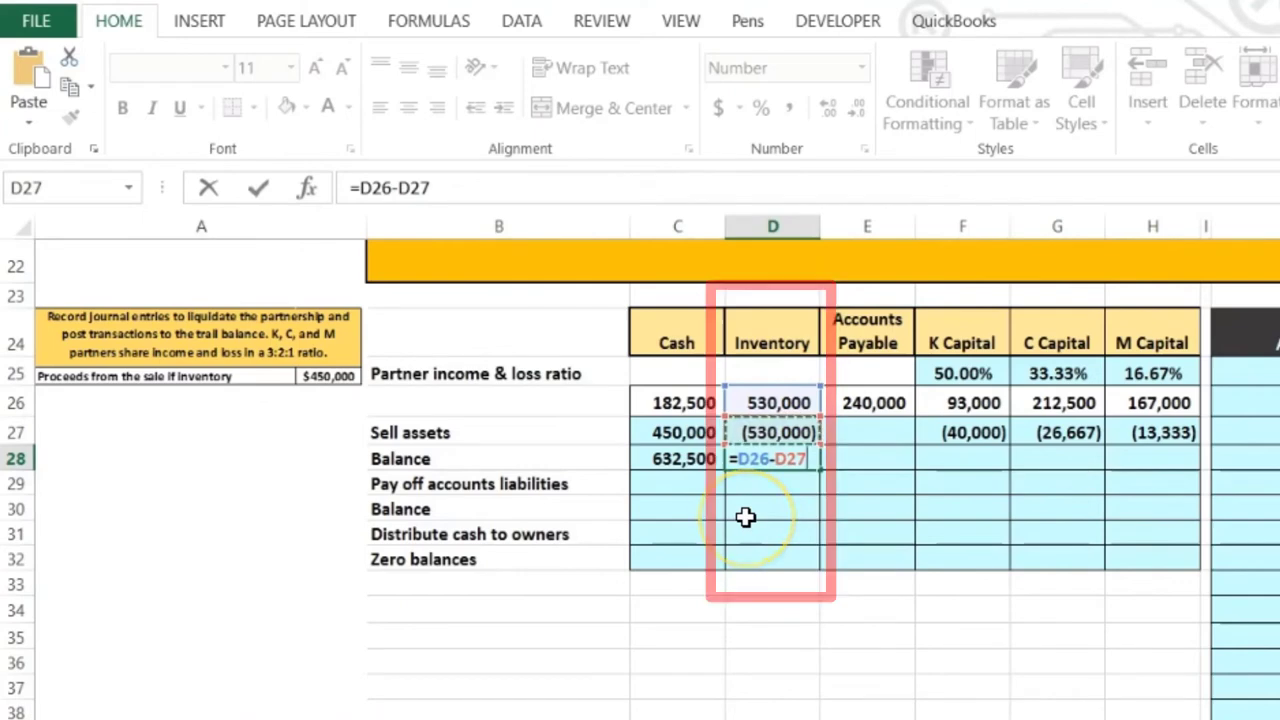
{"action": "key", "text": "Return"}
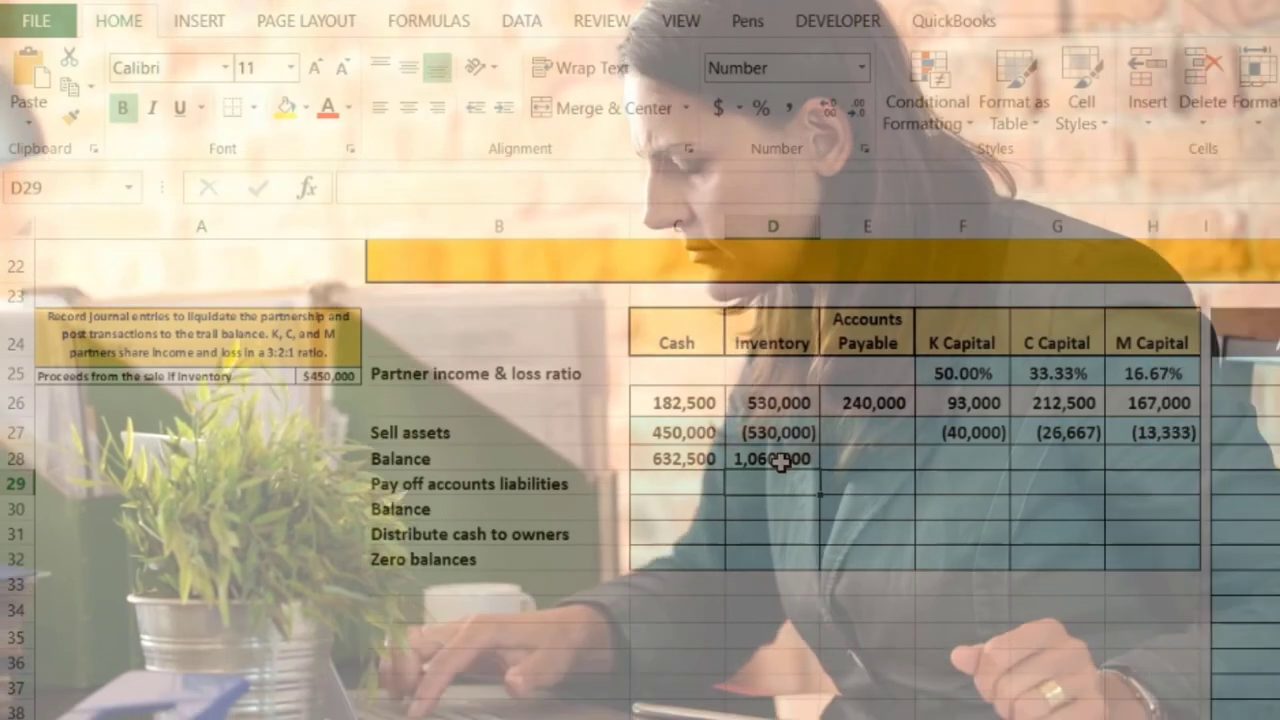
{"action": "left_click", "coordinate": [780, 485]}
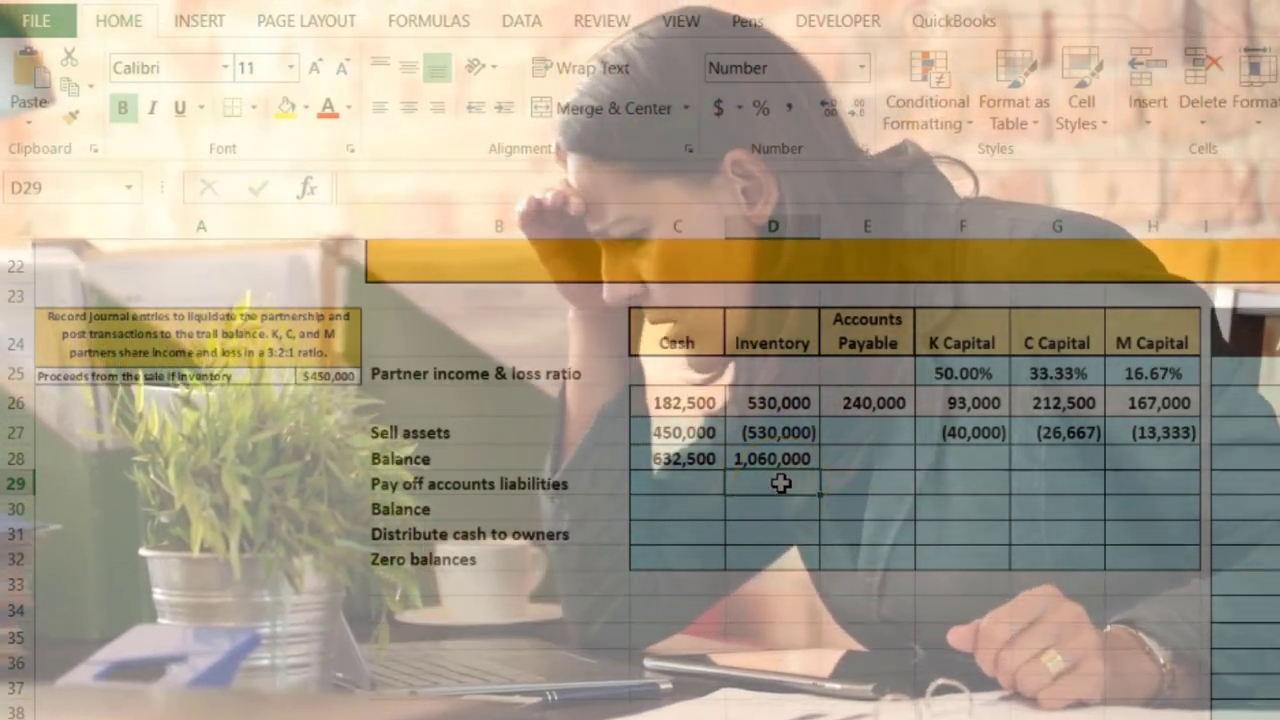
{"action": "left_click", "coordinate": [783, 479]}
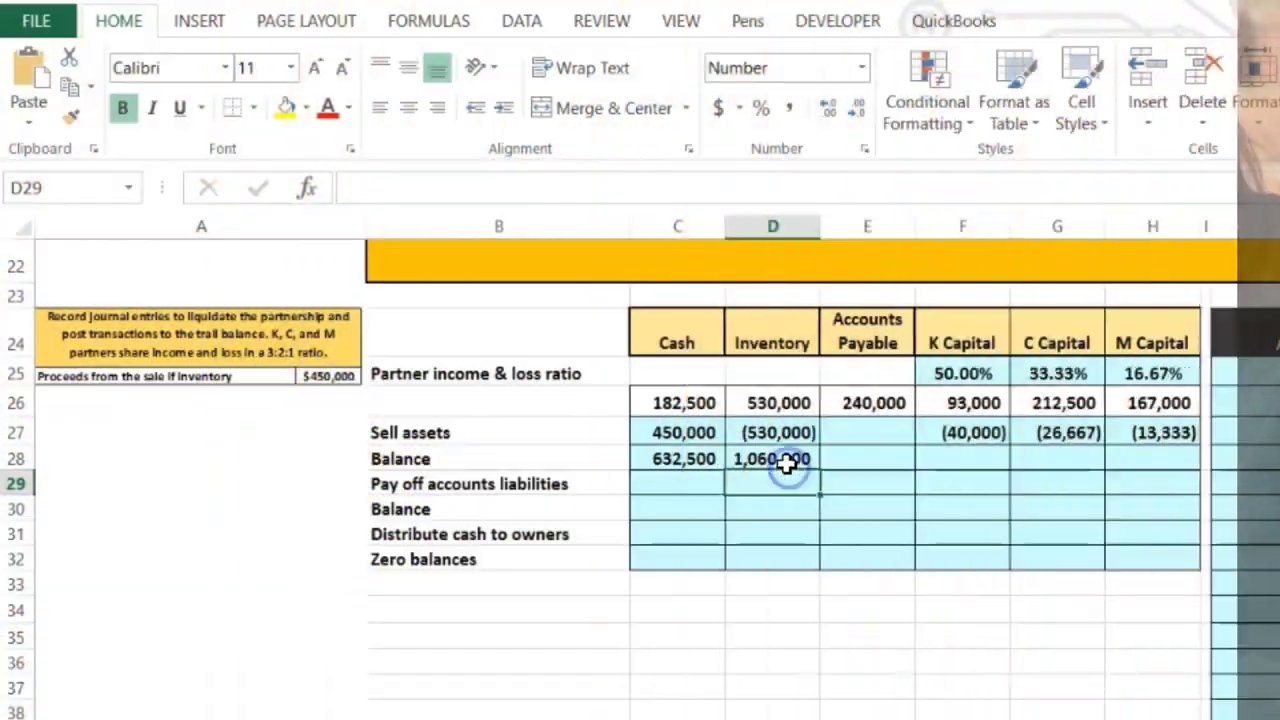
- Calculate the Inventory balance after the sale in D28 with the formula =D26+D27
{"action": "left_click", "coordinate": [781, 460]}
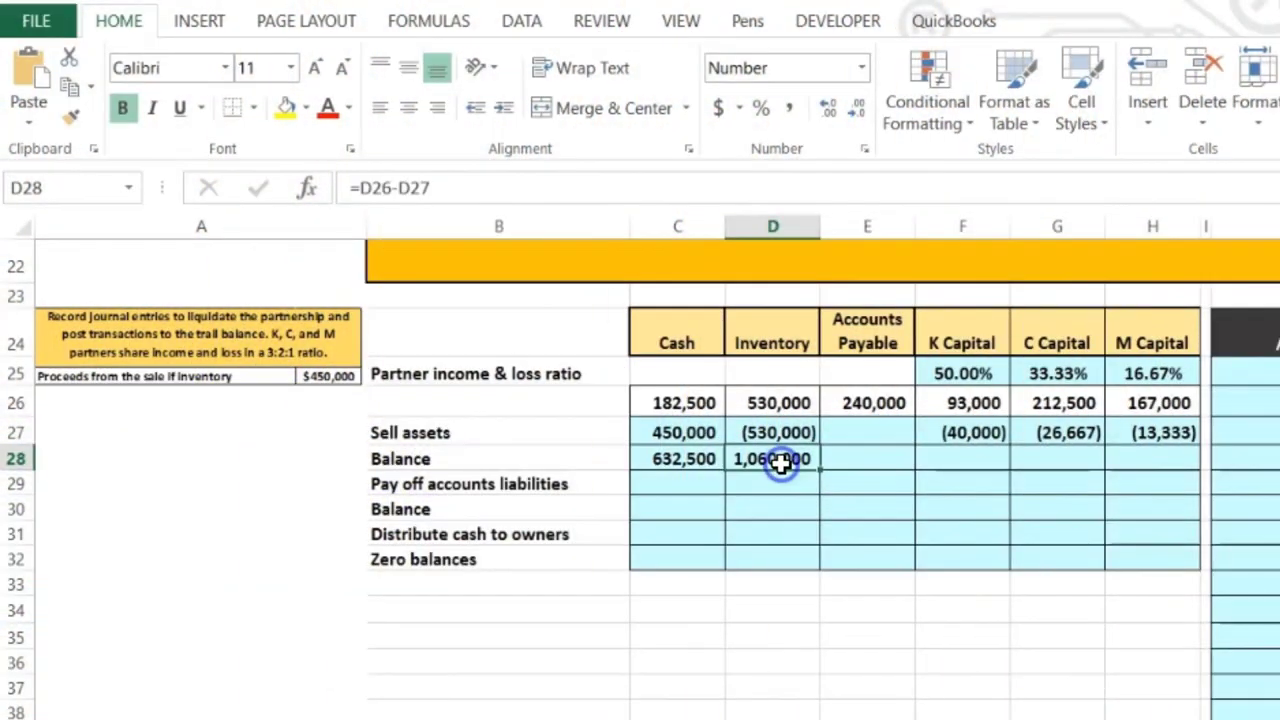
{"action": "type", "text": "="}
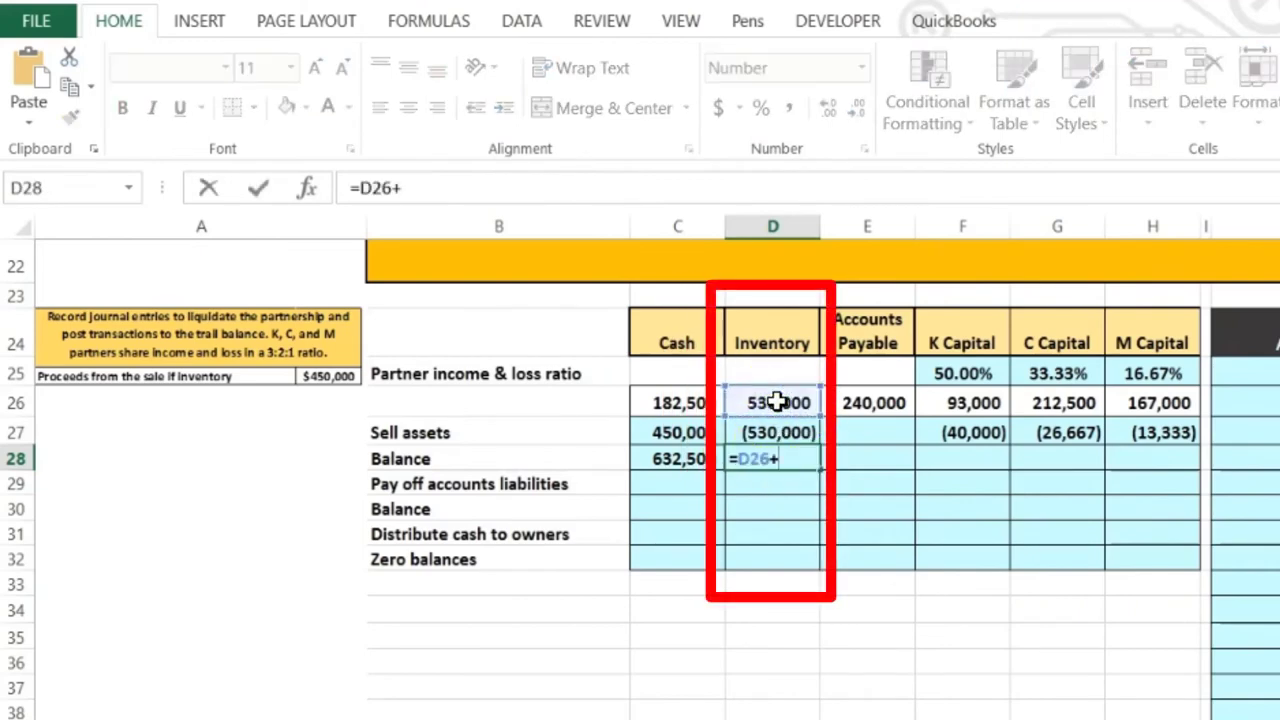
{"action": "left_click", "coordinate": [817, 492]}
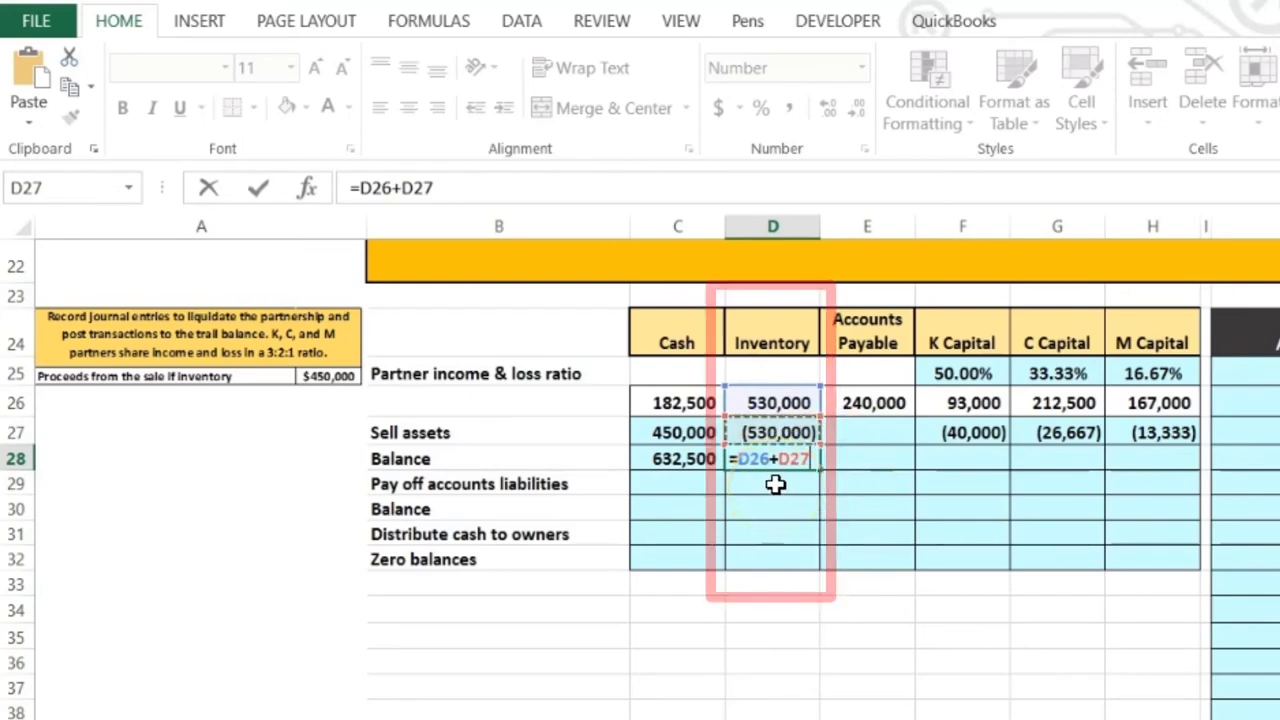
{"action": "key", "text": "Return"}
{"action": "left_click", "coordinate": [793, 483]}
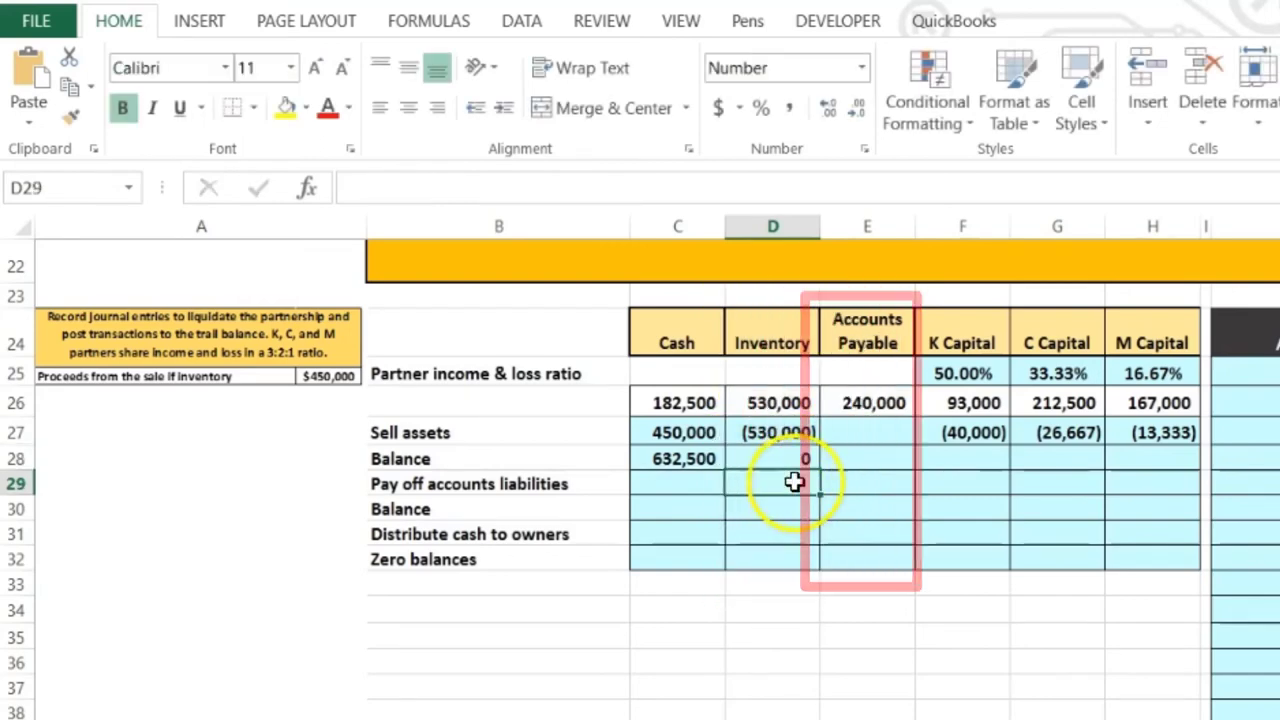
- Carry the Accounts Payable balance down into E28 with the formula +E26
{"action": "left_click", "coordinate": [872, 456]}
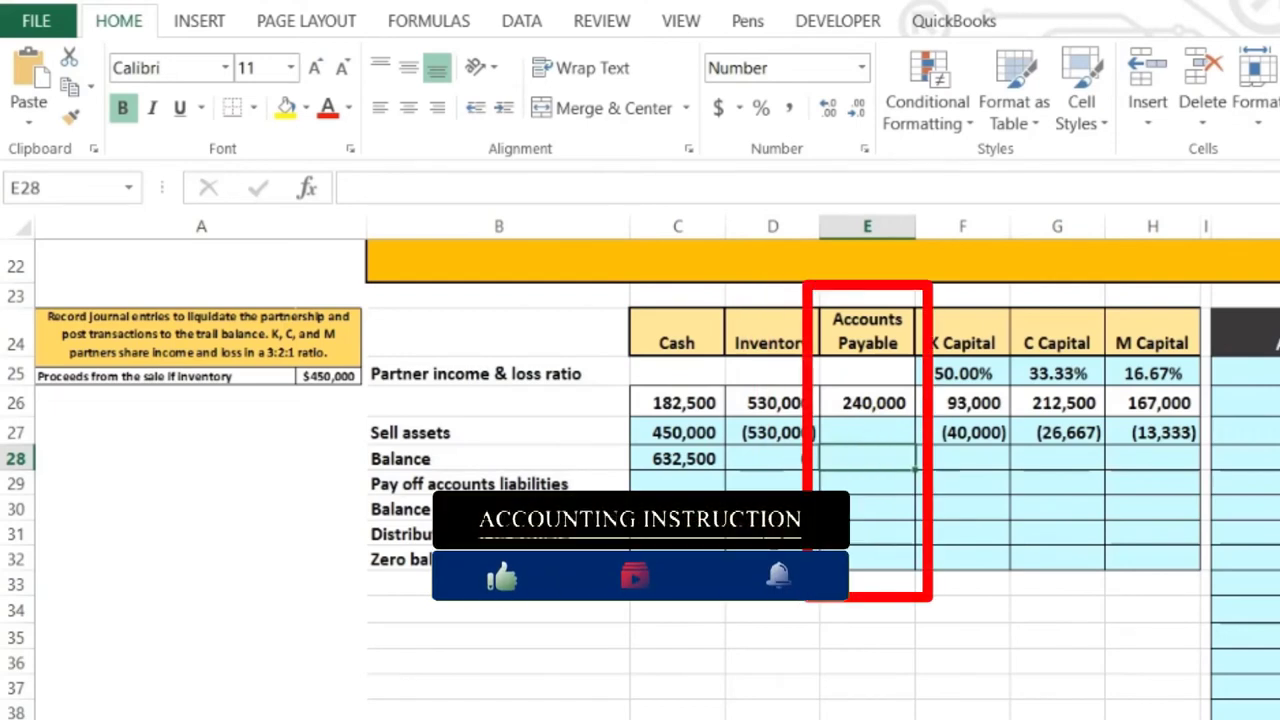
{"action": "type", "text": "+E26"}
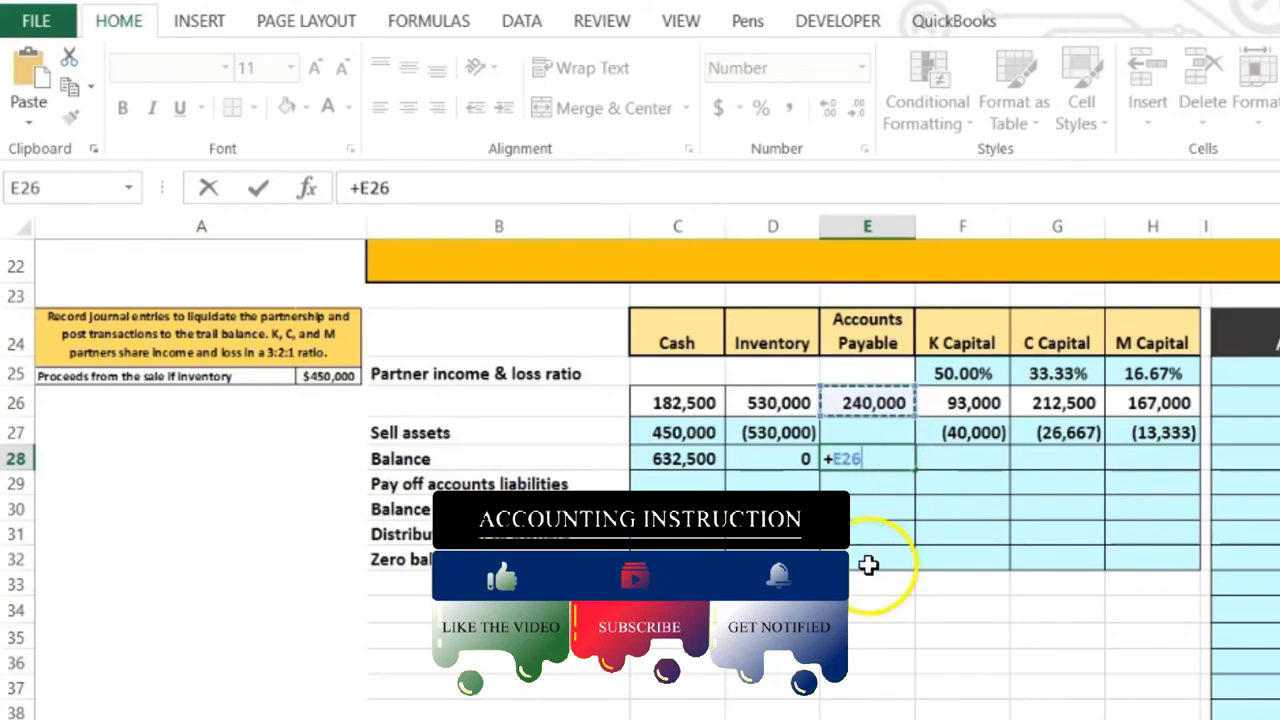
{"action": "key", "text": "Tab"}
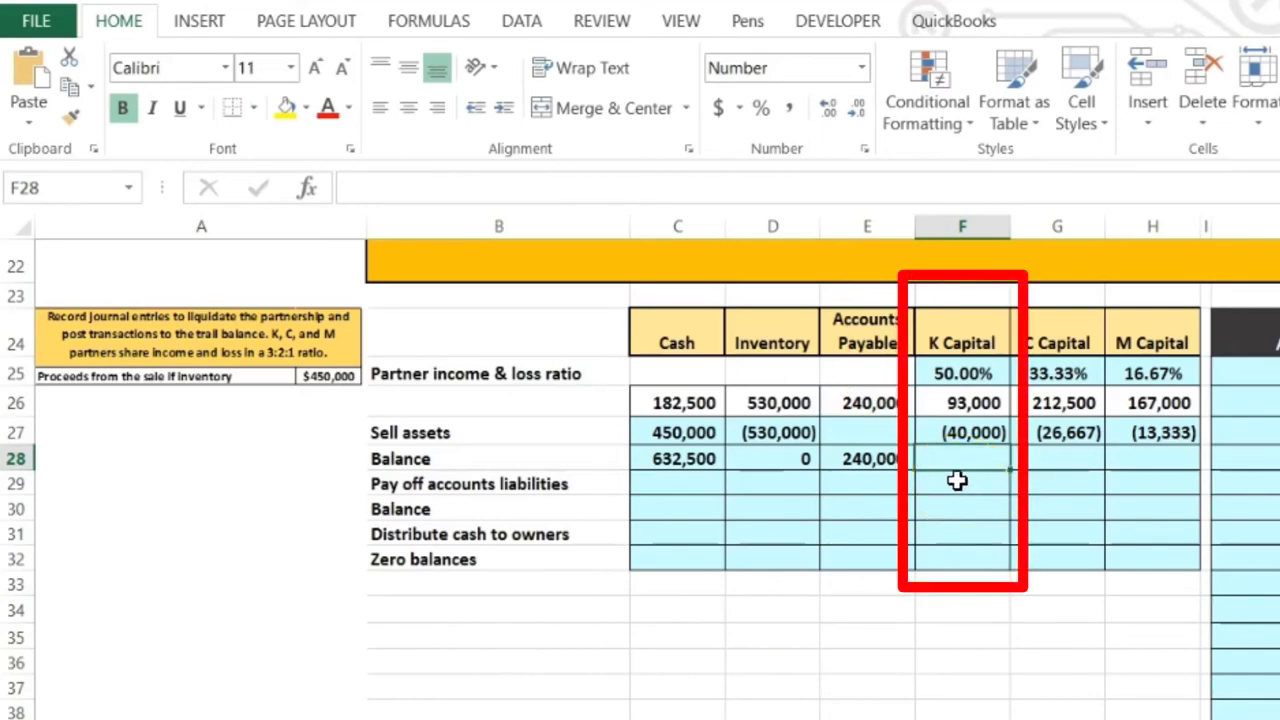
- Calculate the K Capital balance after the sale in F28 with the formula =F26+F27
{"action": "type", "text": "="}
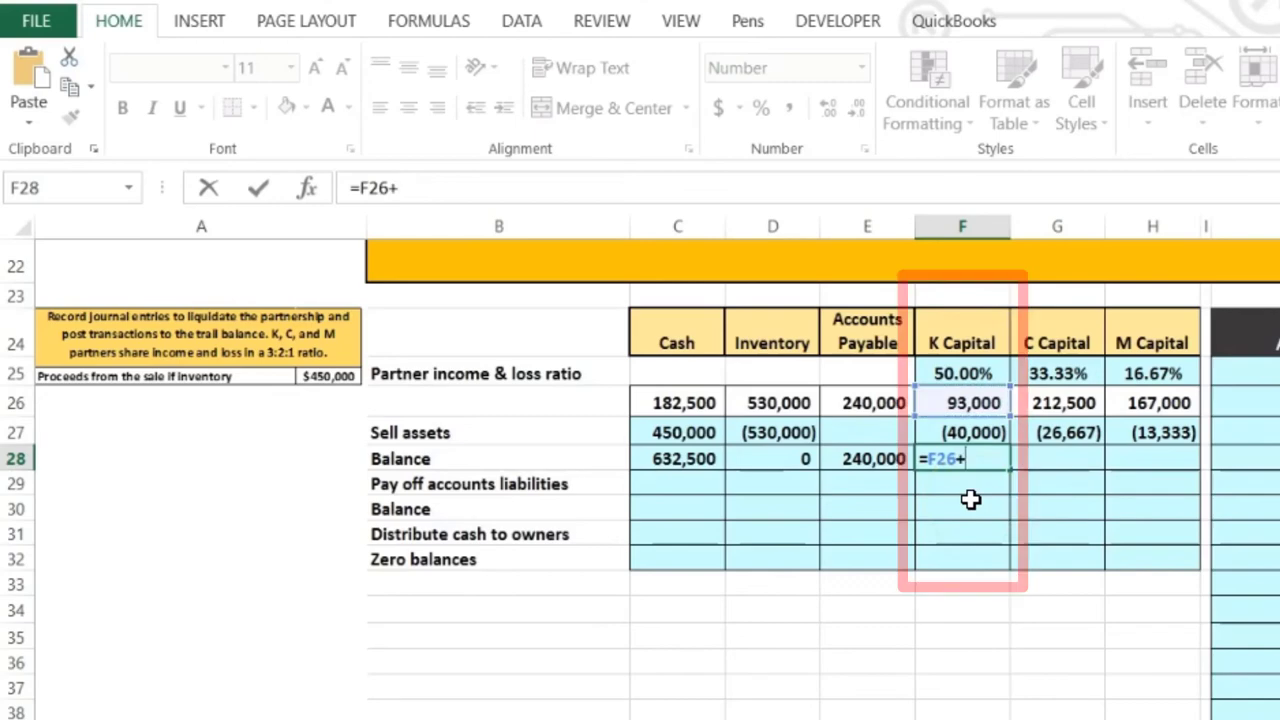
{"action": "left_click", "coordinate": [928, 429]}
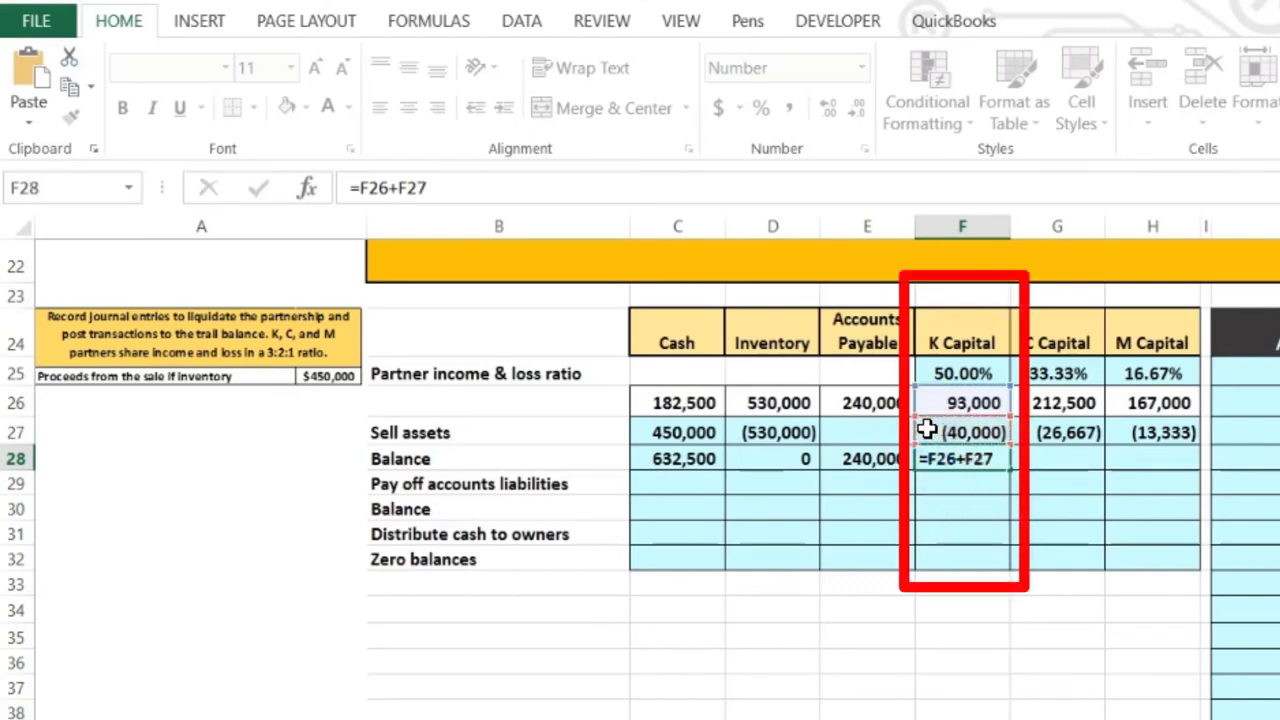
{"action": "key", "text": "Return"}
- Calculate the C Capital balance after the sale in G28 with the formula =G26+G27
{"action": "key", "text": "Up"}
{"action": "key", "text": "Right"}
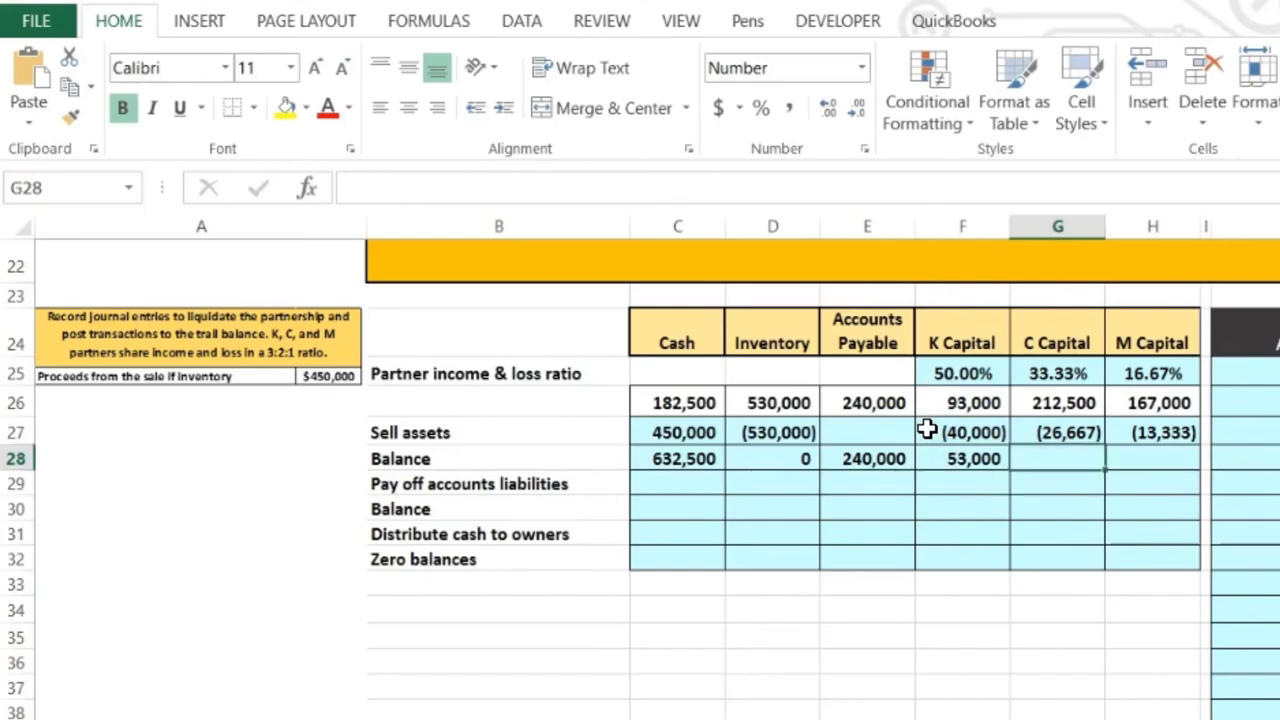
{"action": "type", "text": "="}
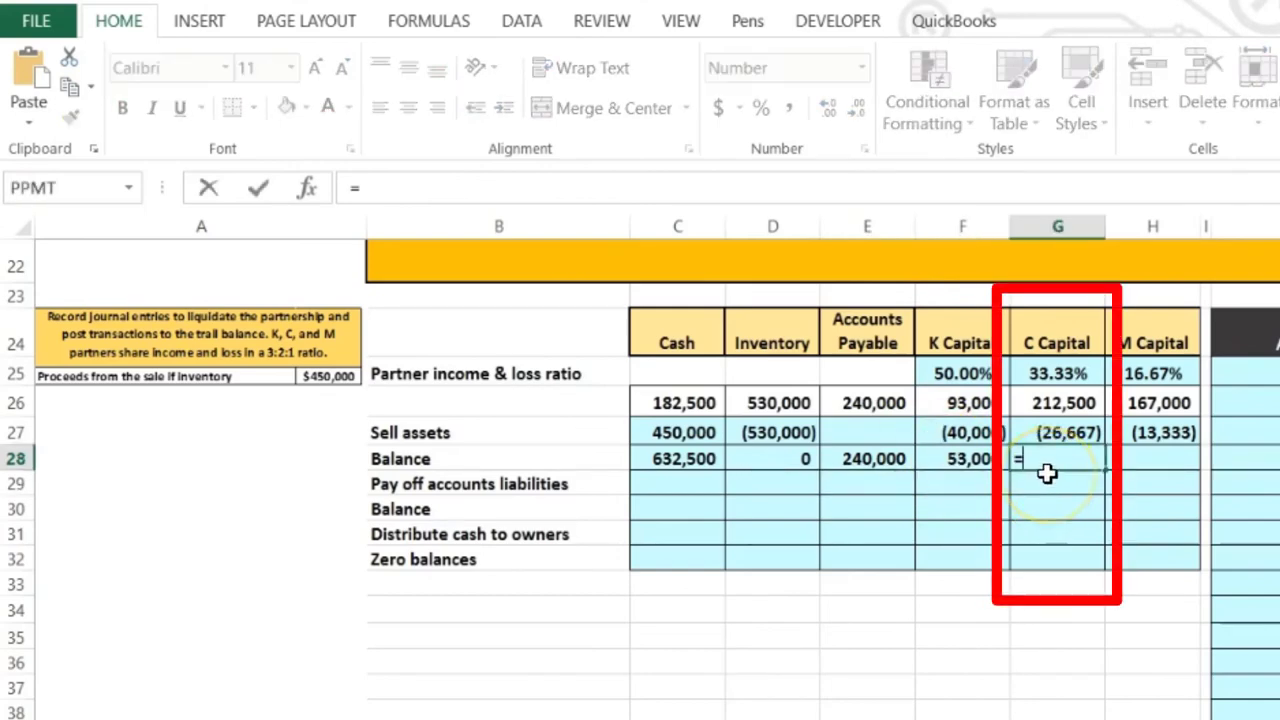
{"action": "left_click", "coordinate": [1058, 402]}
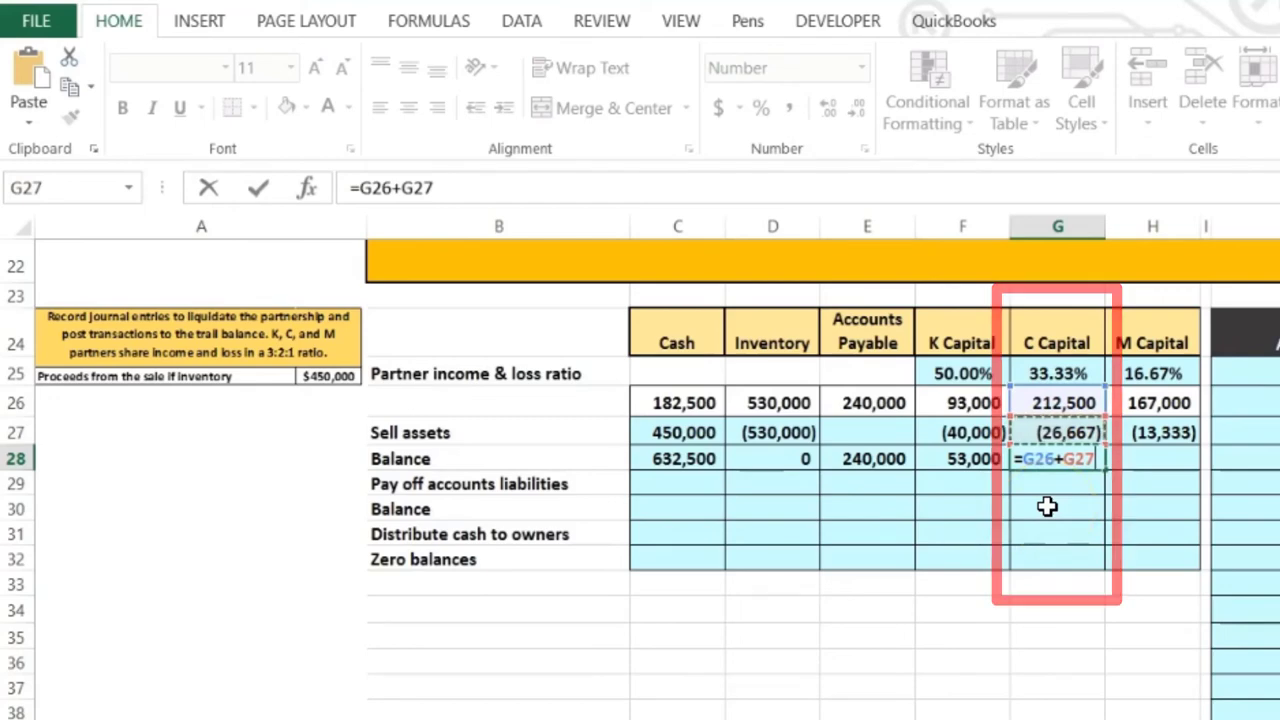
{"action": "key", "text": "Return"}
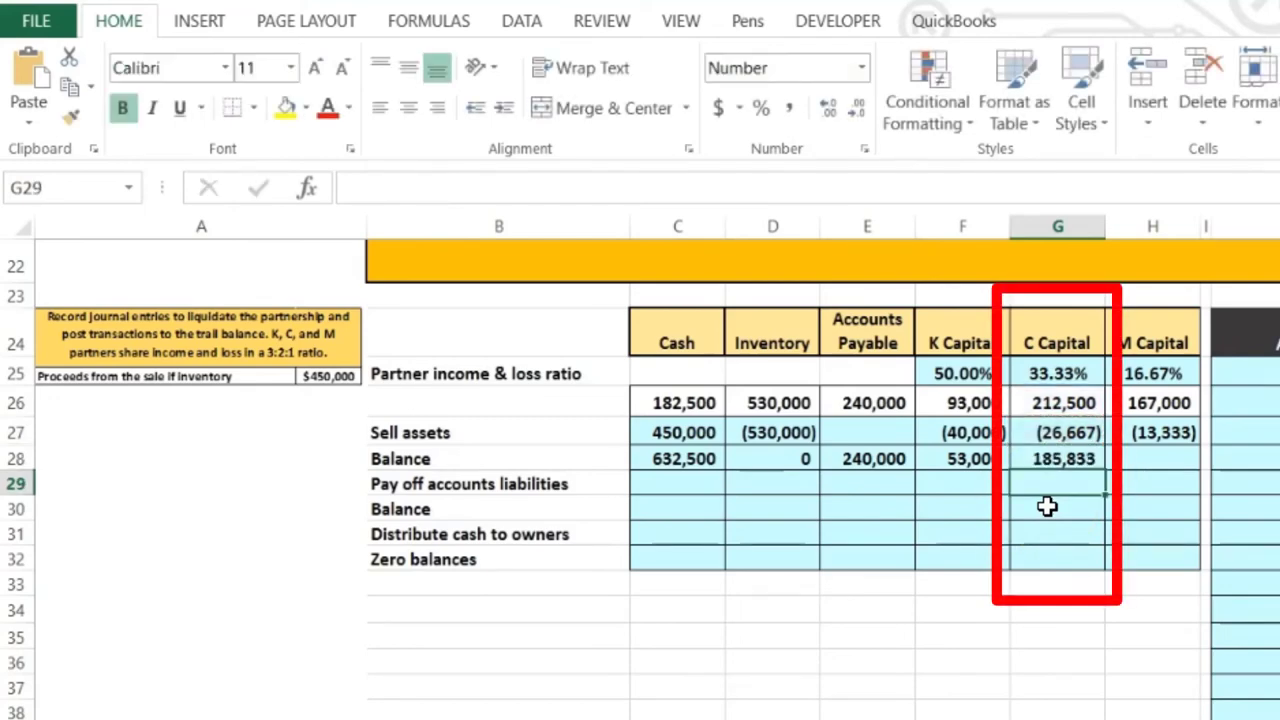
- Calculate the M Capital balance after the sale in H28 with the formula =H26+H27
{"action": "key", "text": "Right"}
{"action": "key", "text": "Up"}
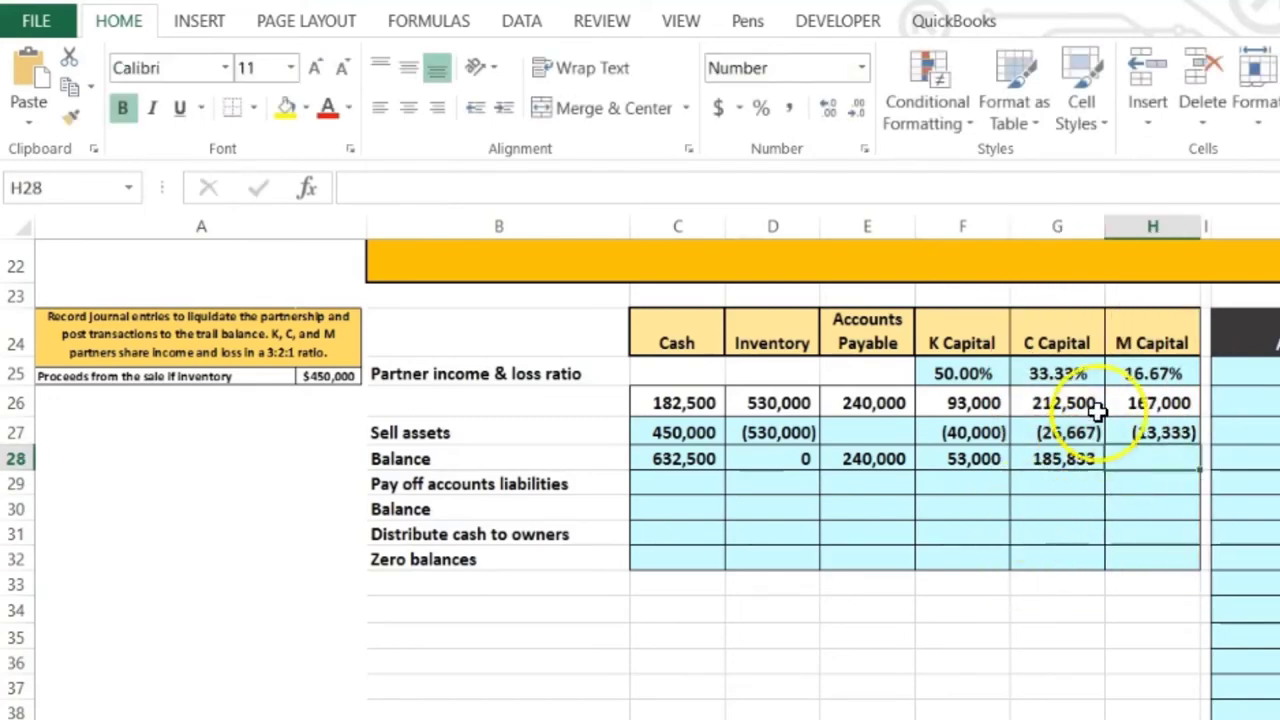
{"action": "type", "text": "="}
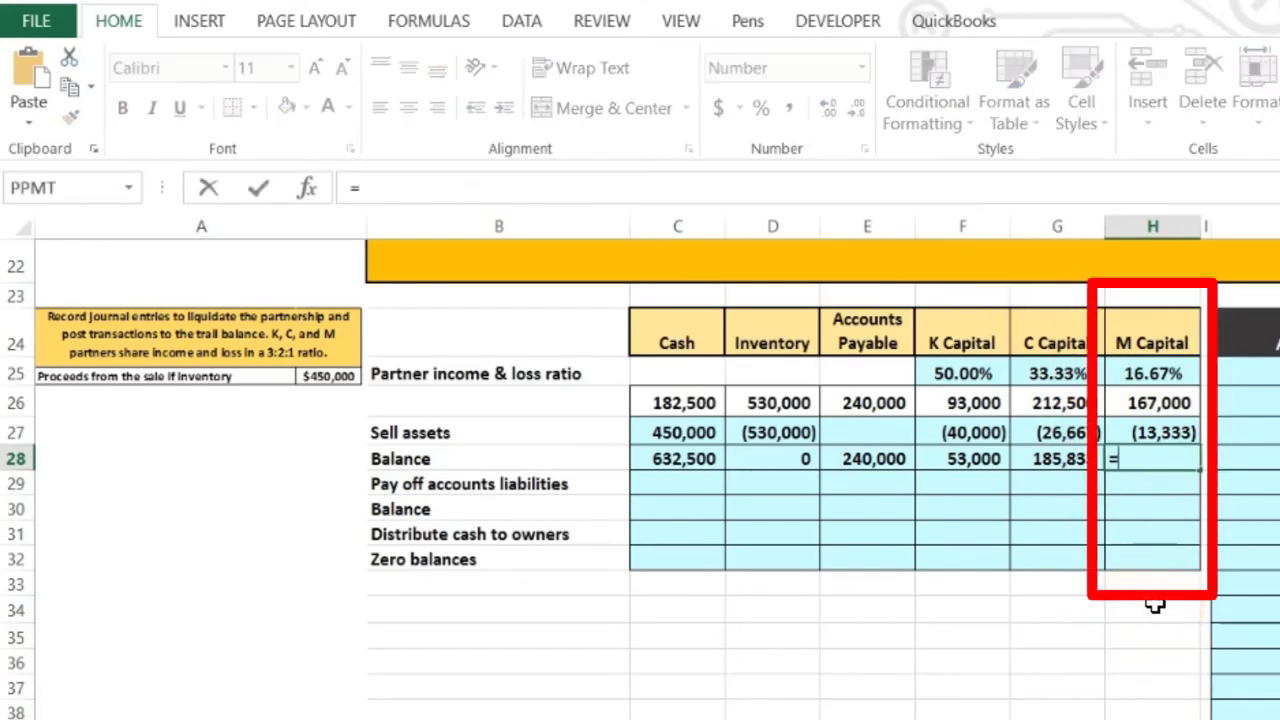
{"action": "left_click", "coordinate": [1160, 404]}
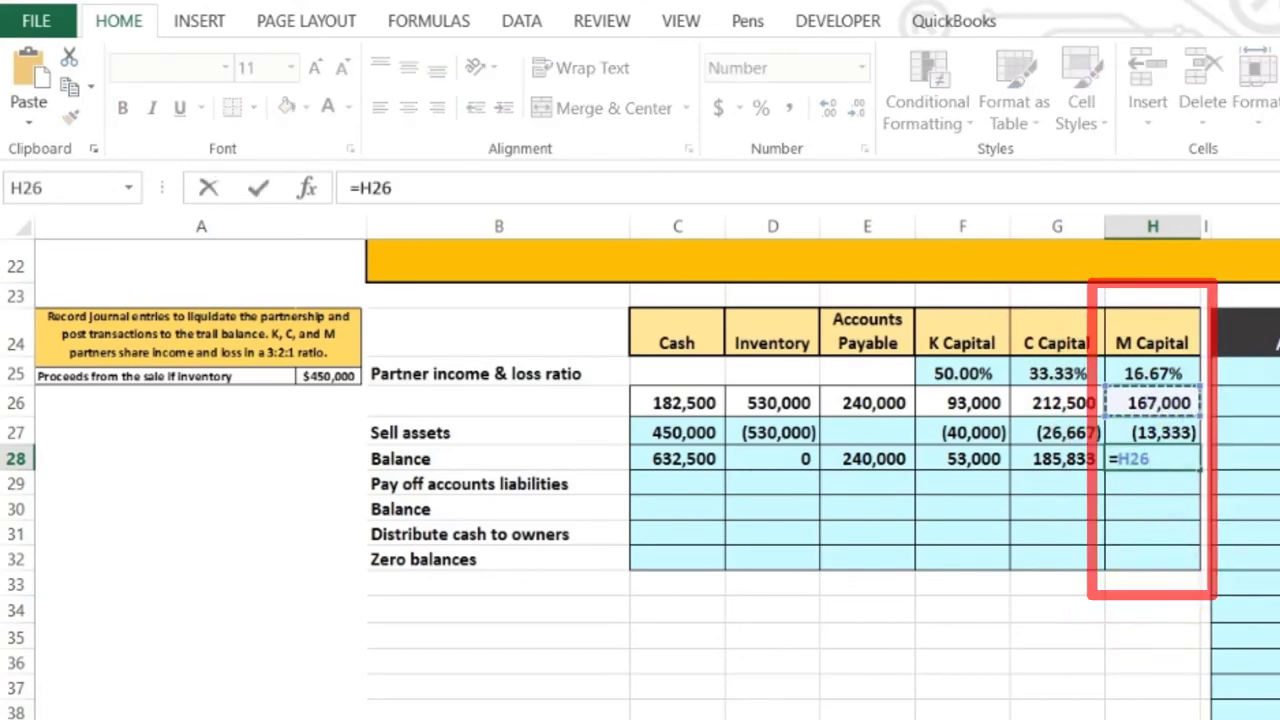
{"action": "type", "text": "+"}
{"action": "left_click", "coordinate": [1140, 432]}
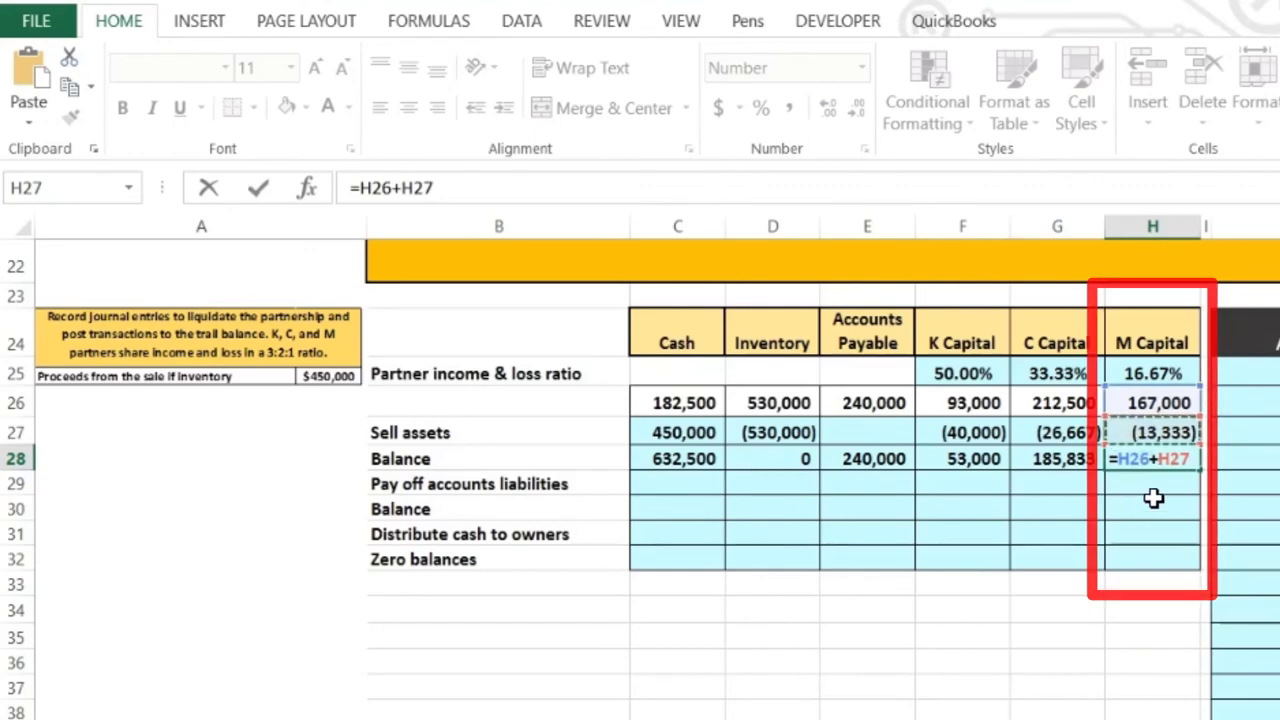
{"action": "key", "text": "Return"}
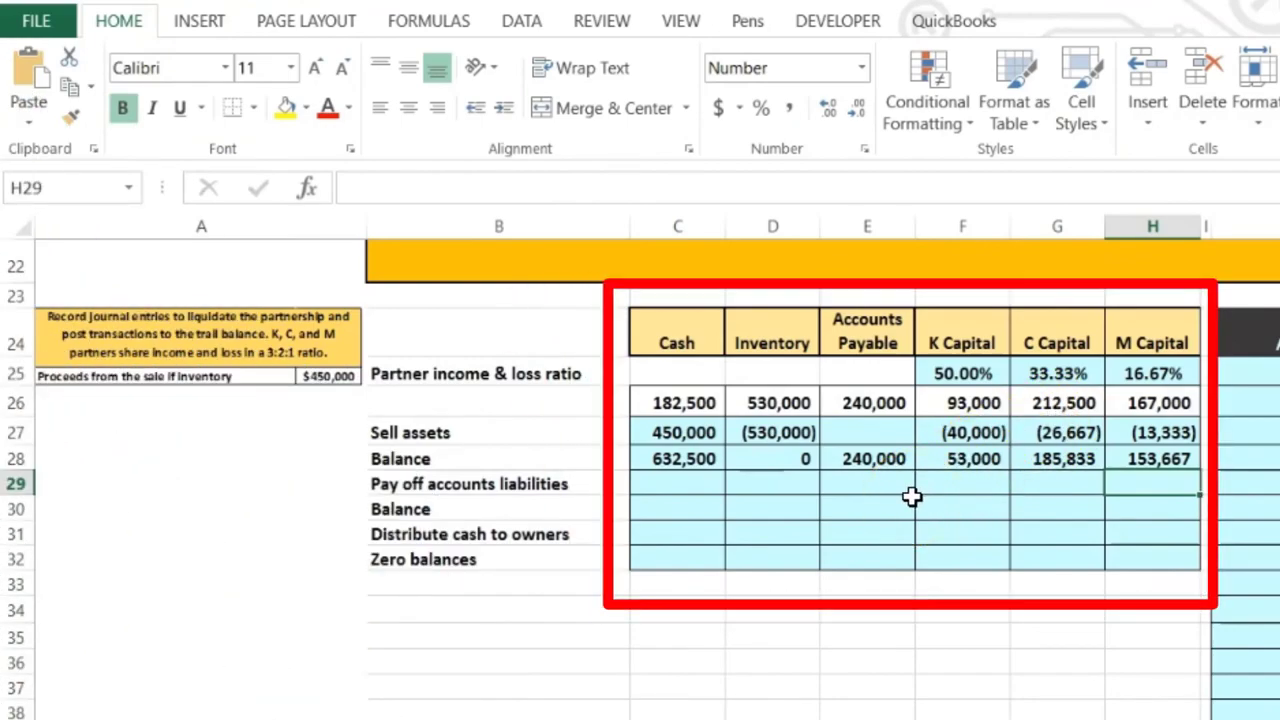
- Examine the Inventory and Cash accounts in the Part 2 trial balance, including the formula behind Cash's beginning balance
{"action": "key", "text": "Right"}
{"action": "key", "text": "Right"}
{"action": "key", "text": "Right"}
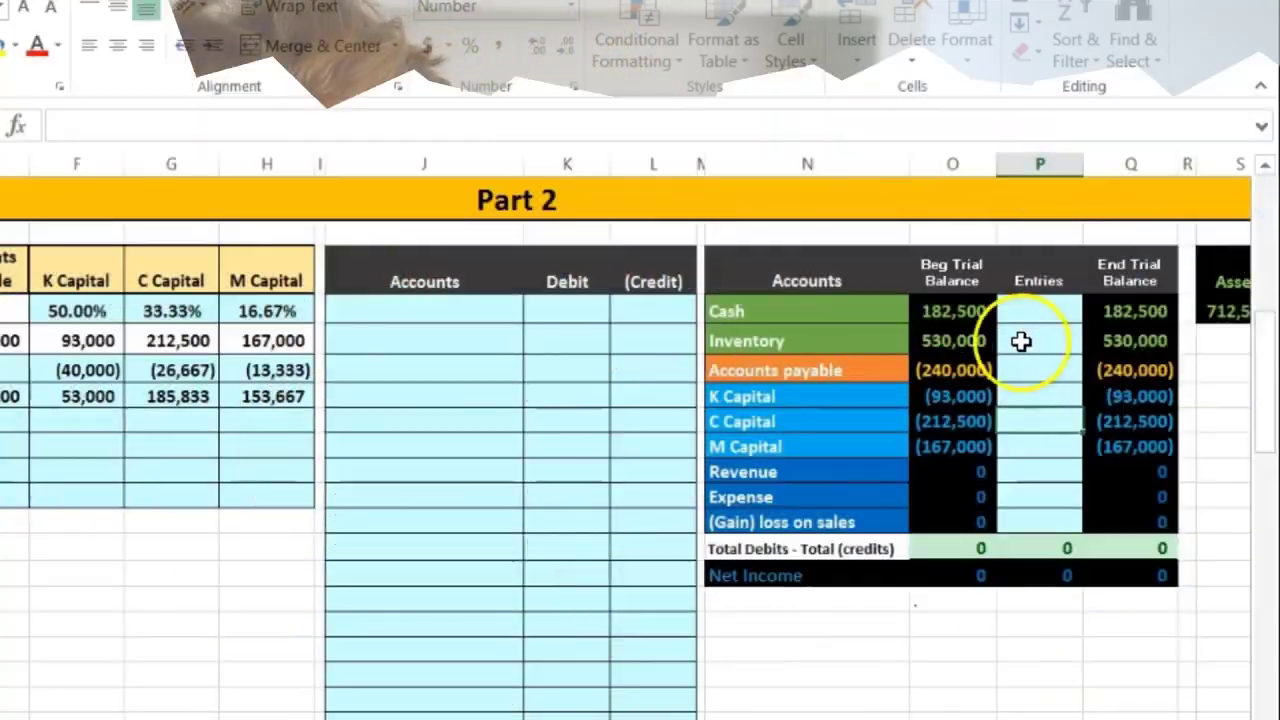
{"action": "left_click", "coordinate": [775, 340]}
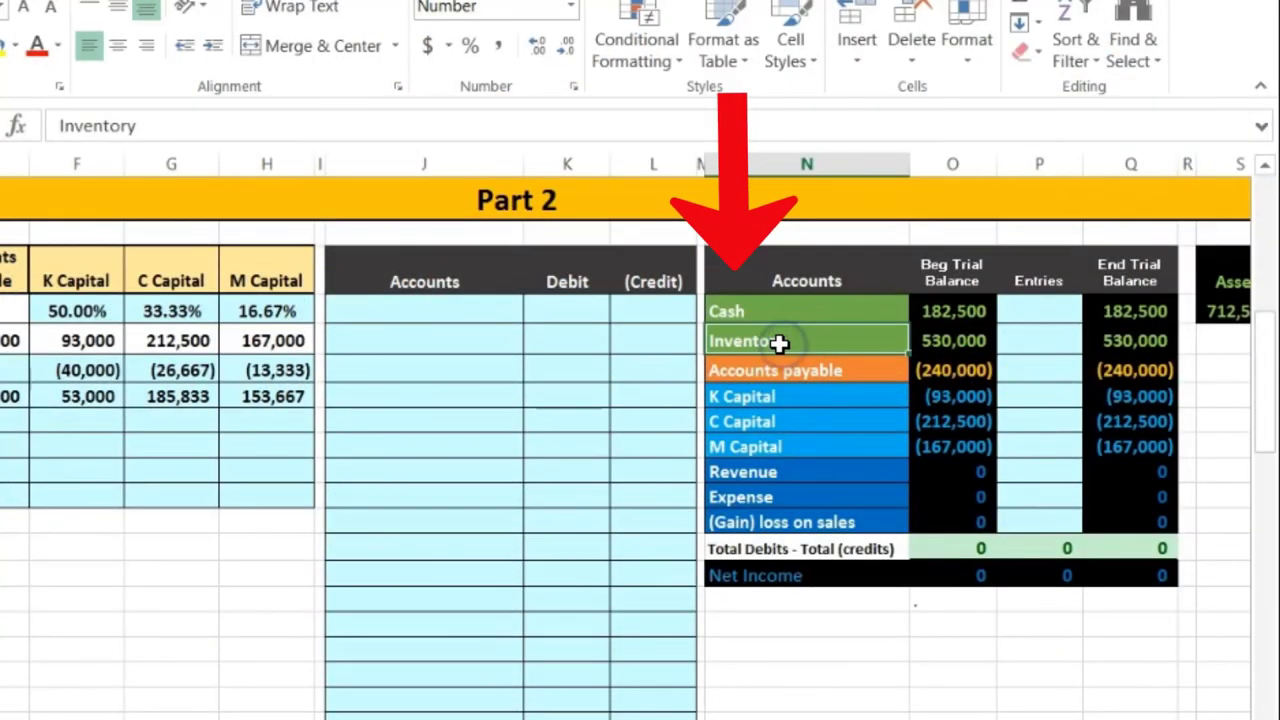
{"action": "left_click", "coordinate": [772, 312]}
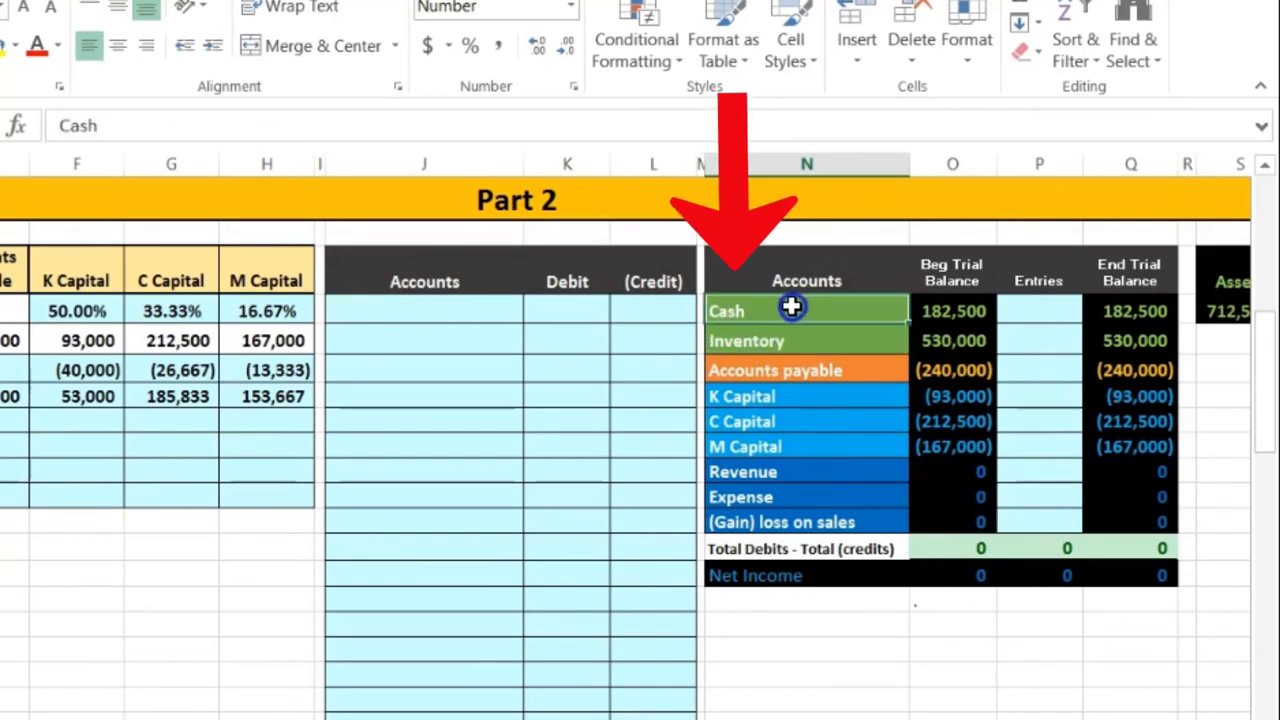
{"action": "left_click_drag", "start_coordinate": [772, 311], "coordinate": [914, 298]}
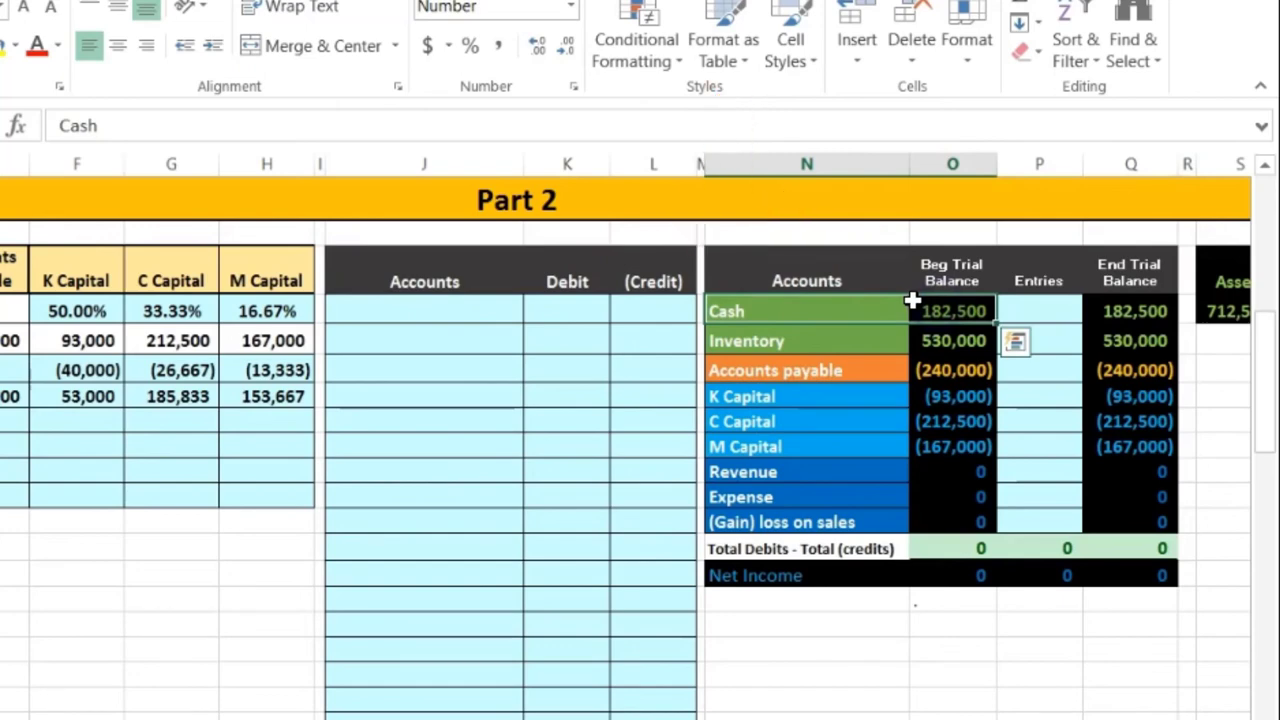
{"action": "left_click", "coordinate": [910, 313]}
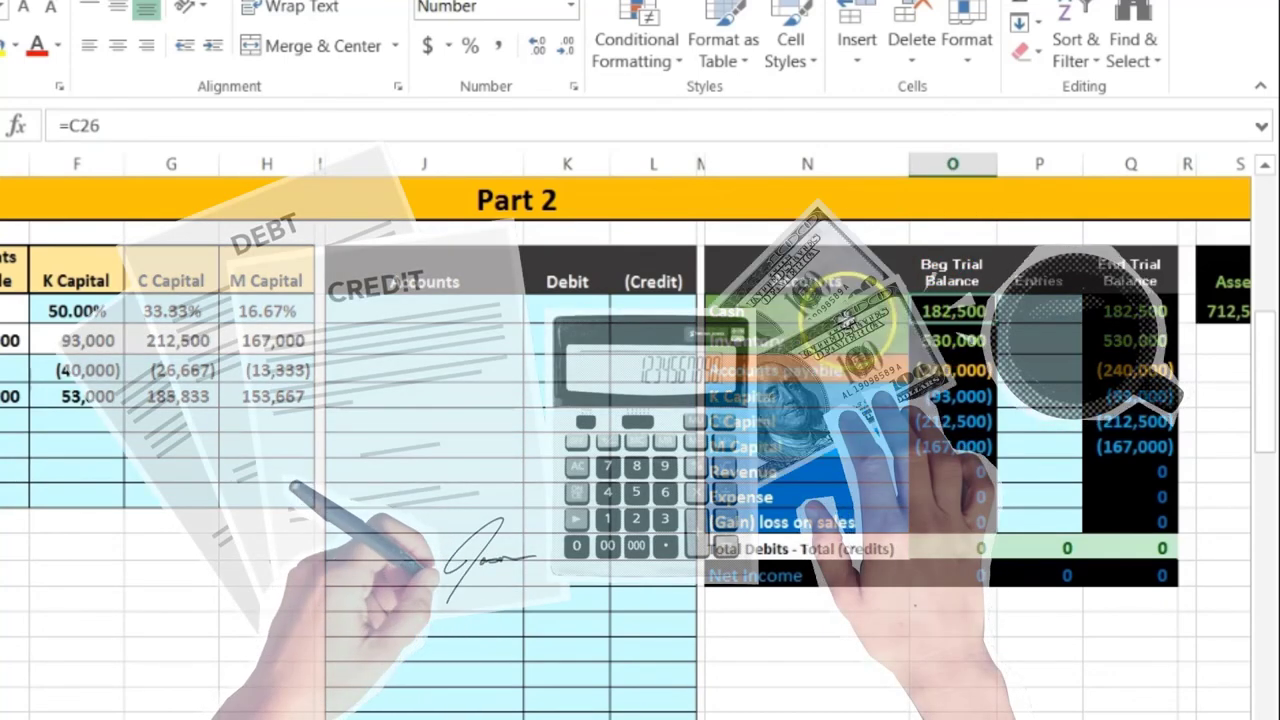
- Copy the Cash account name from the Part 2 trial balance into journal cell J25, pasting values only
{"action": "left_click", "coordinate": [803, 309]}
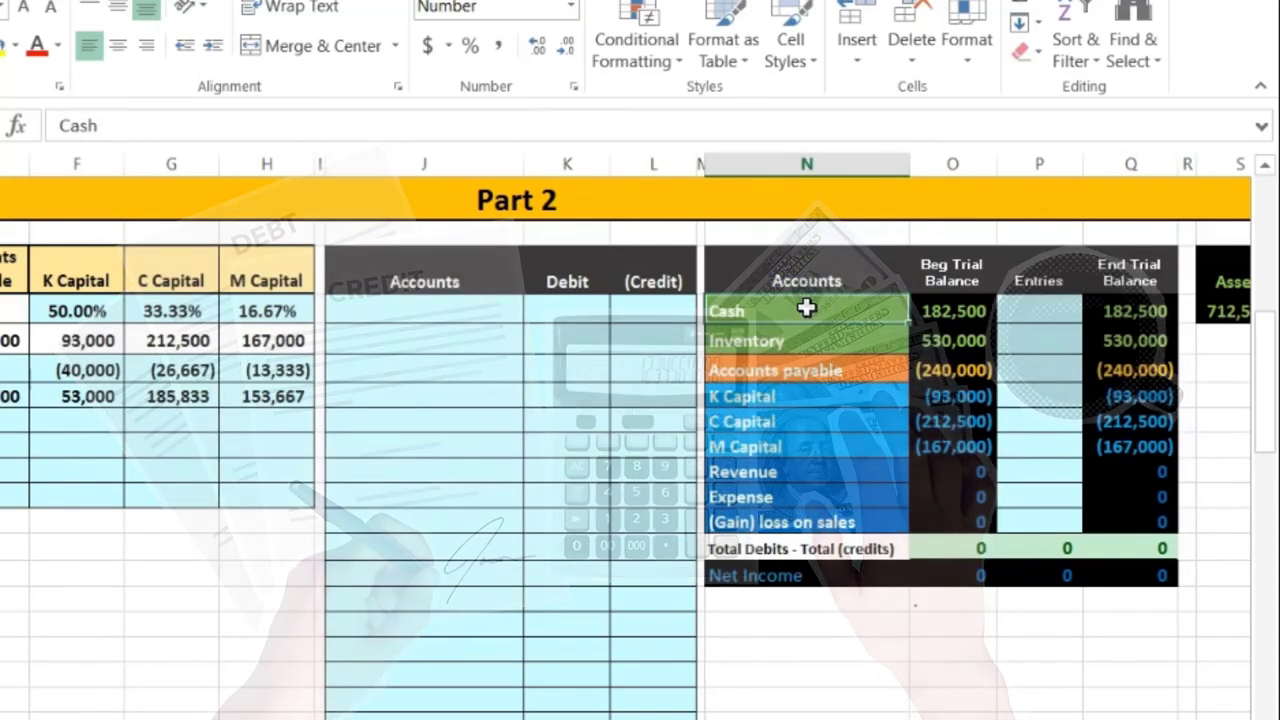
{"action": "right_click", "coordinate": [808, 306]}
{"action": "left_click", "coordinate": [845, 340]}
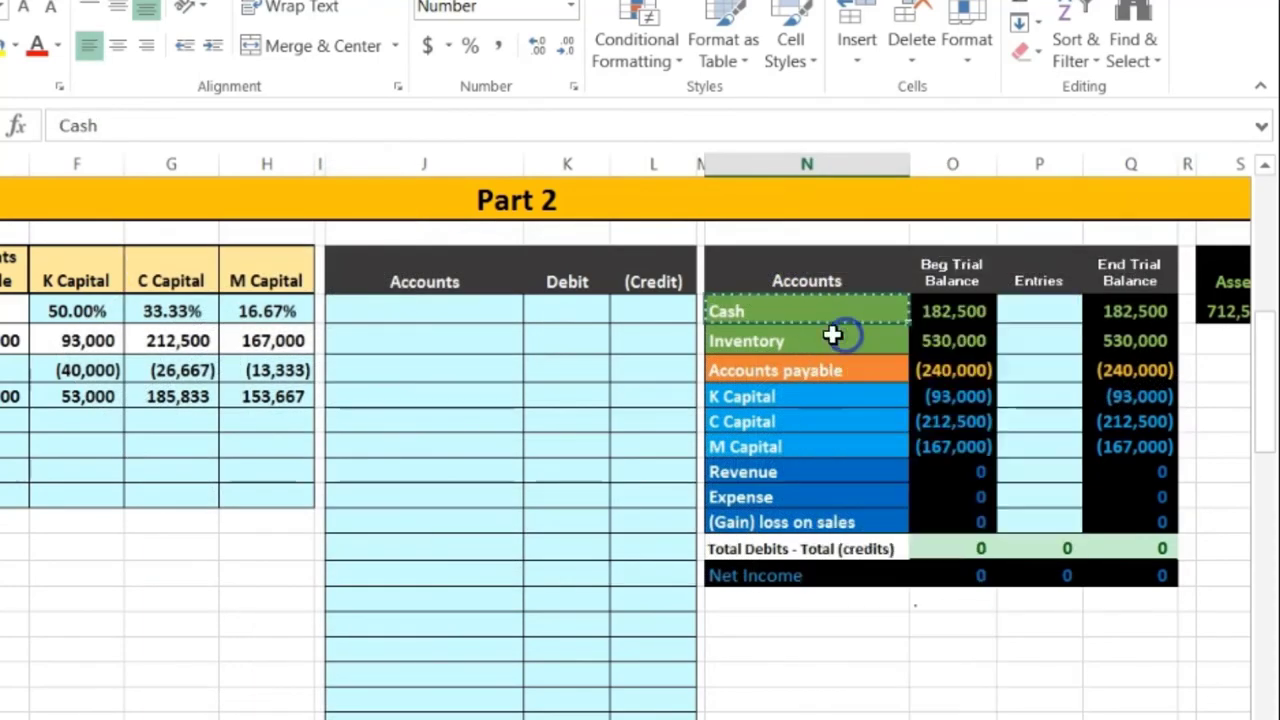
{"action": "left_click", "coordinate": [450, 313]}
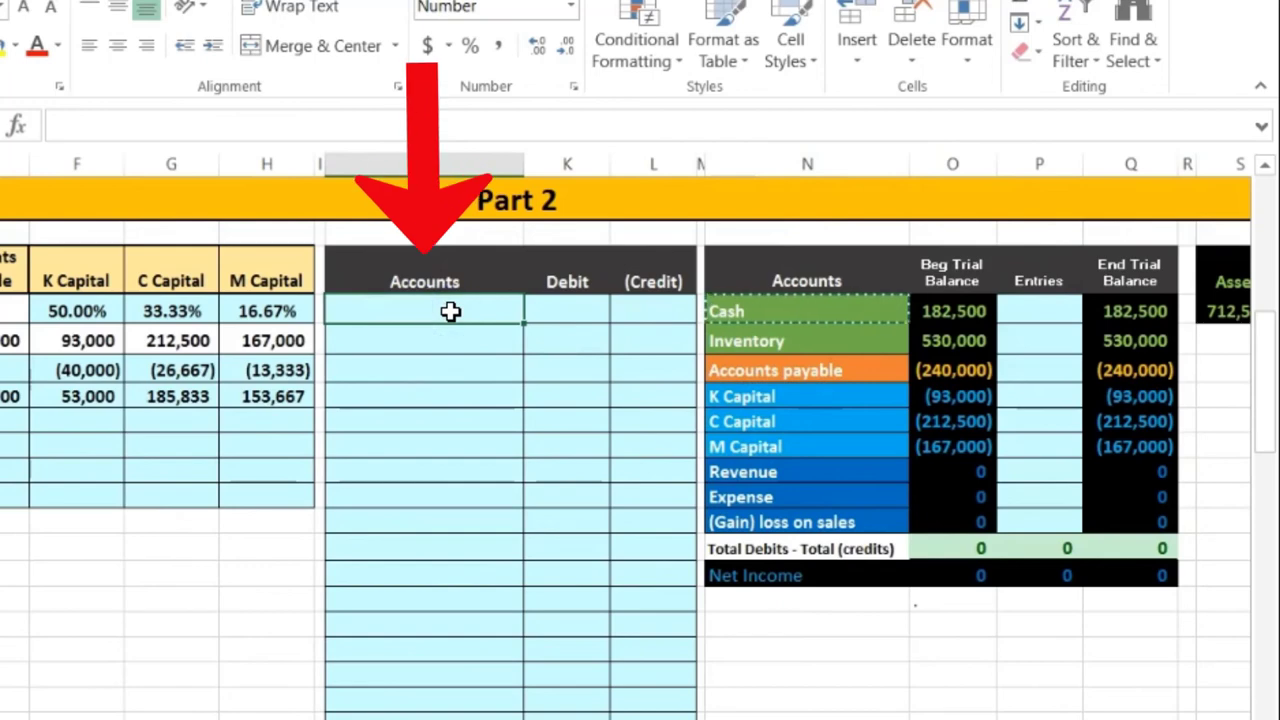
{"action": "right_click", "coordinate": [451, 311]}
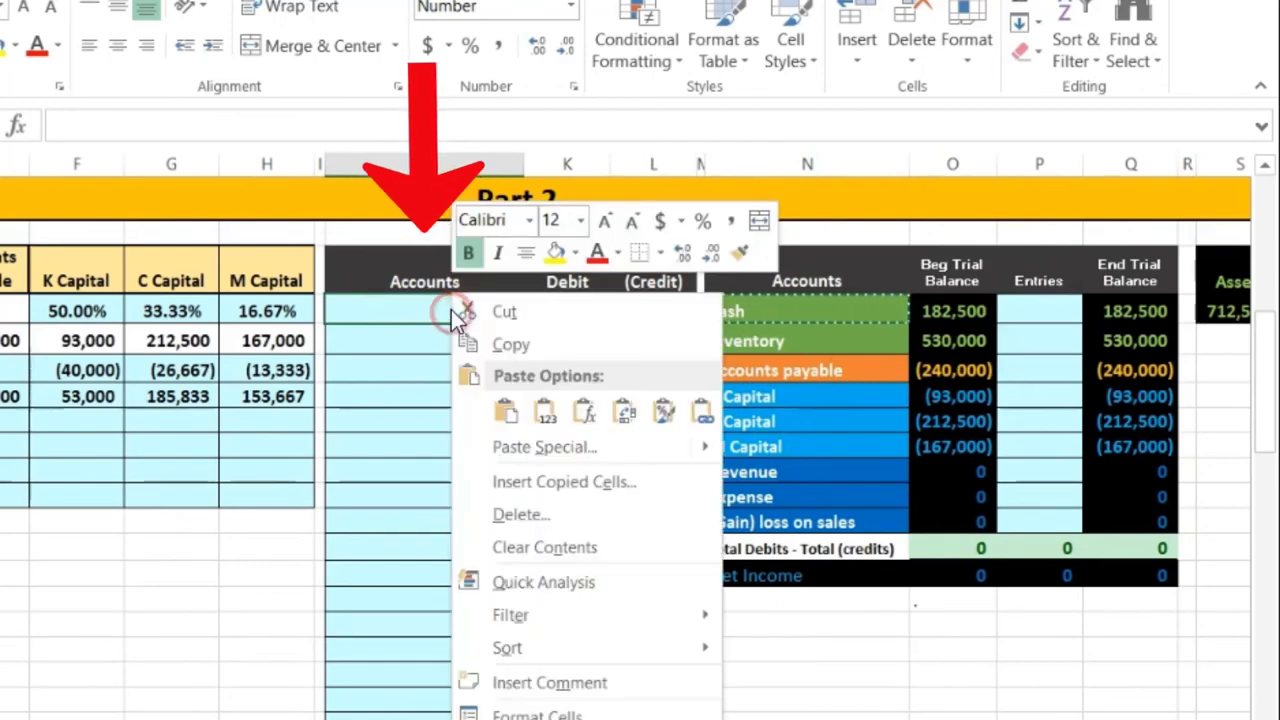
{"action": "left_click", "coordinate": [542, 417]}
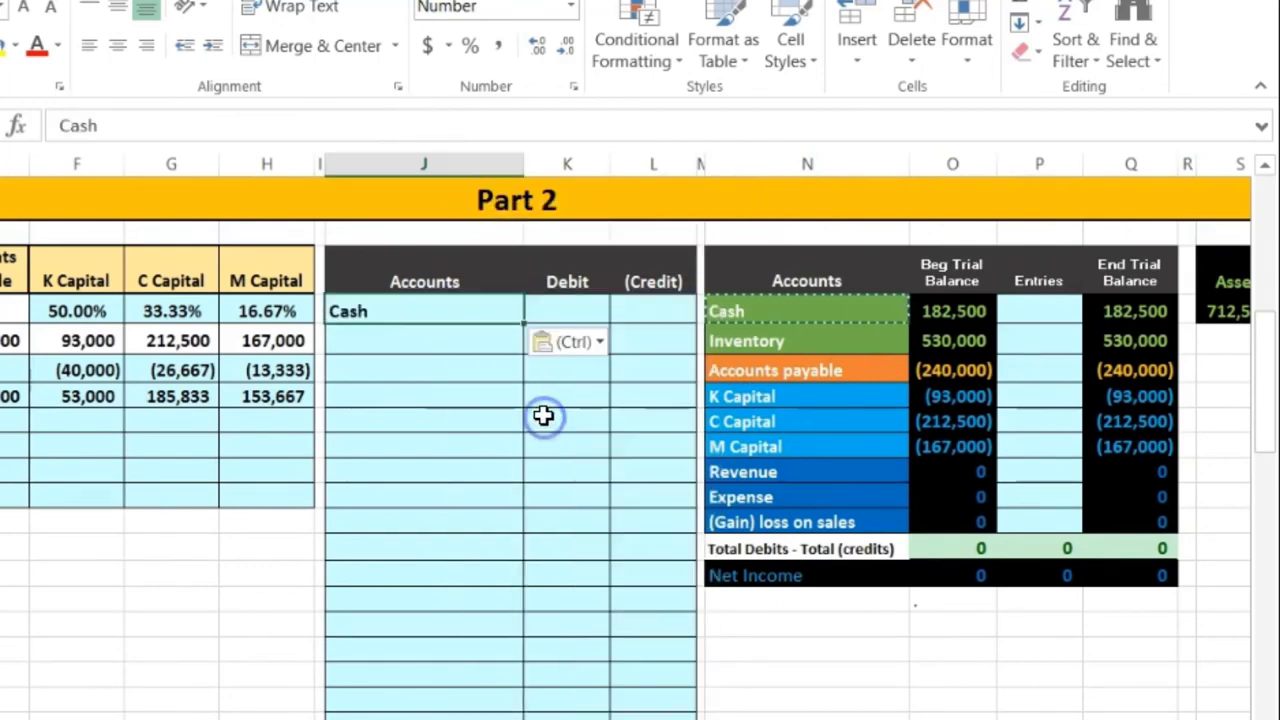
- Enter a debit of 450000 for Cash in K25 of the journal entry
{"action": "left_click", "coordinate": [565, 314]}
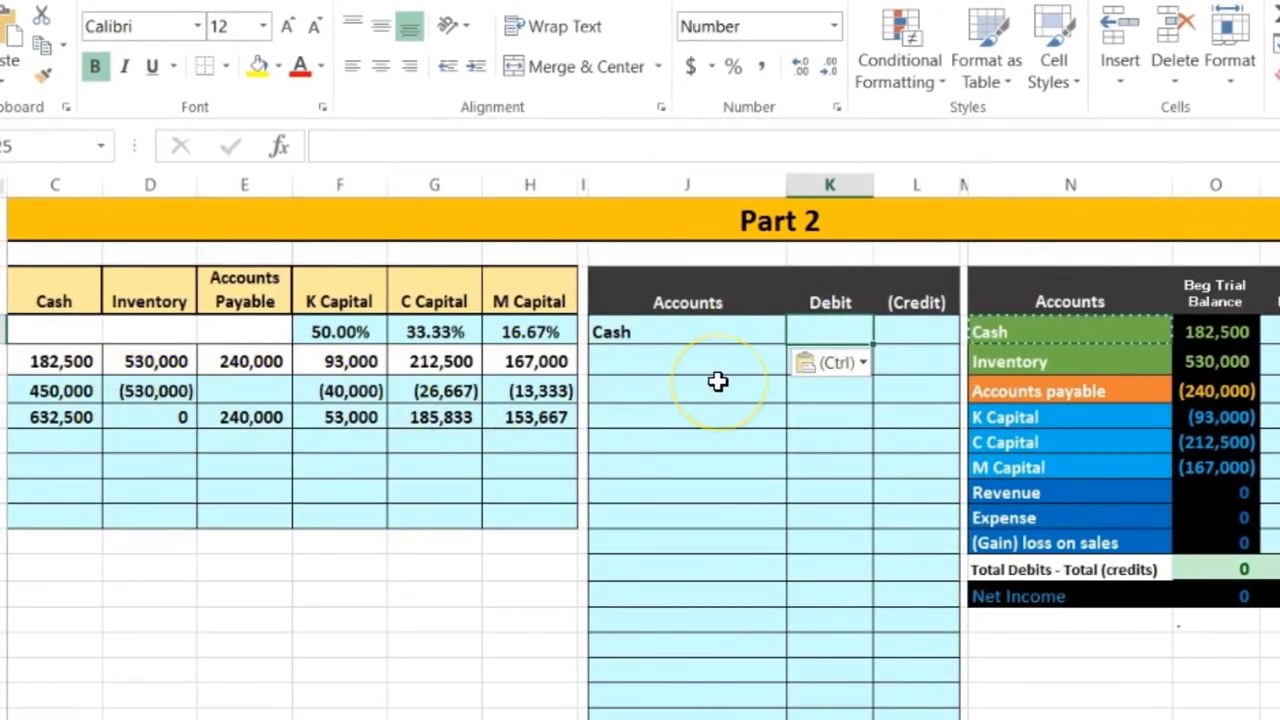
{"action": "type", "text": "450000"}
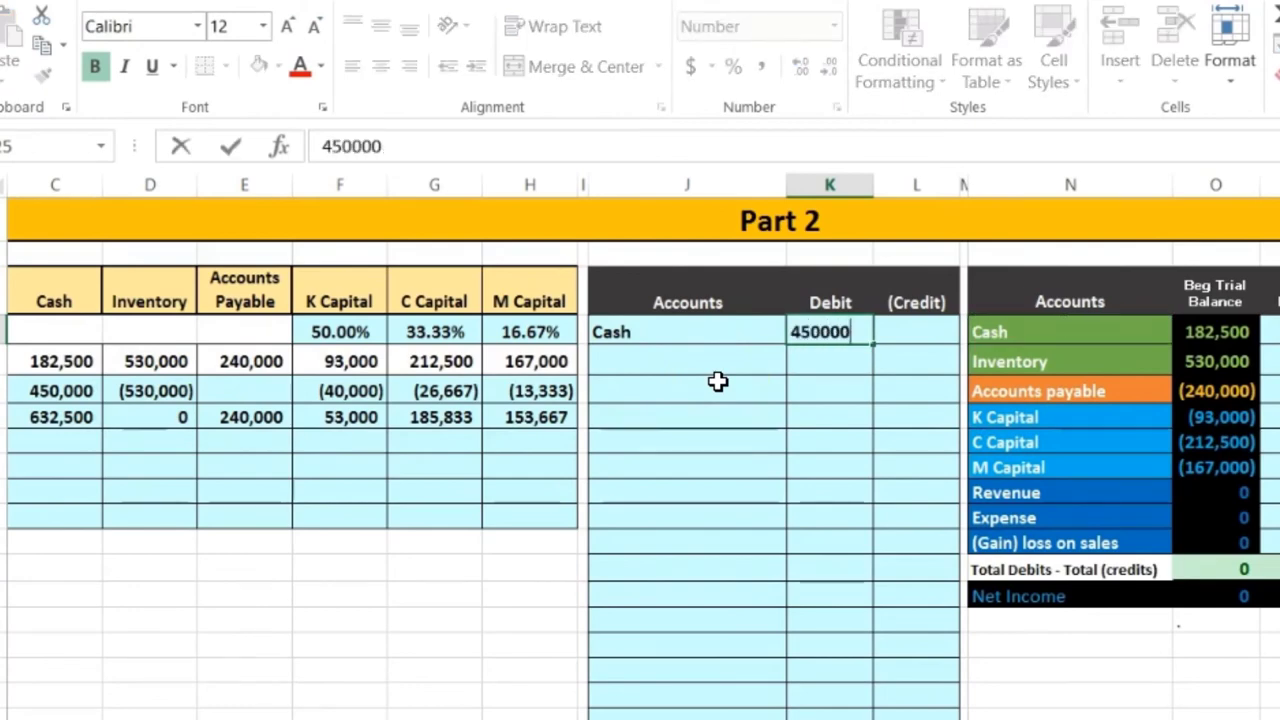
{"action": "key", "text": "Return"}
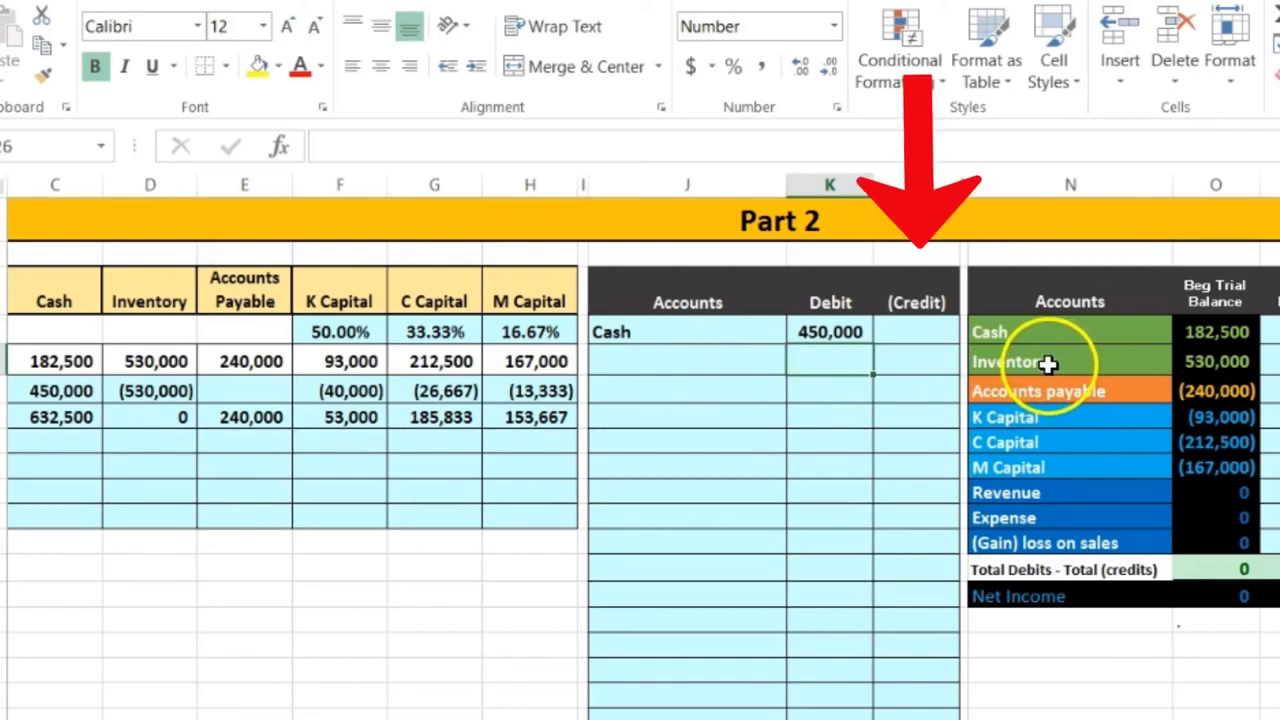
- Copy the Inventory account name from the Part 2 trial balance into journal cell J26, pasting values only
{"action": "left_click_drag", "start_coordinate": [1047, 361], "coordinate": [1276, 362]}
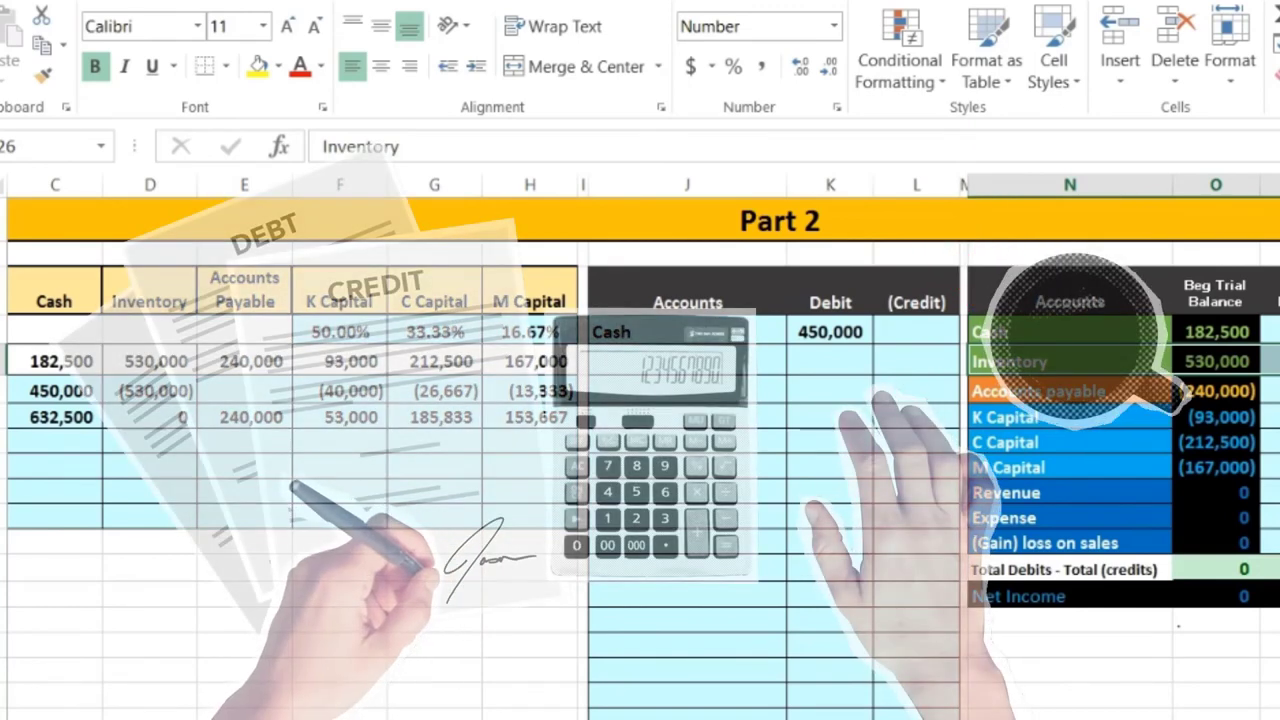
{"action": "key", "text": "Right"}
{"action": "key", "text": "Right"}
{"action": "key", "text": "Right"}
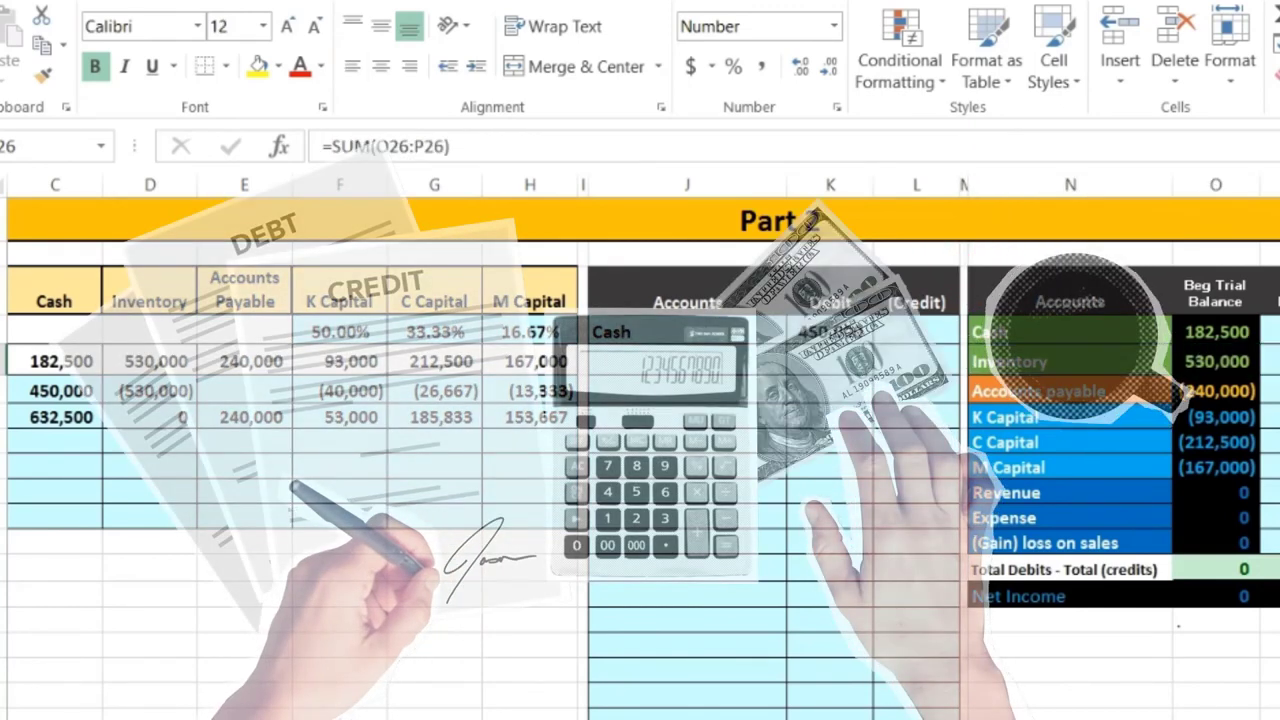
{"action": "left_click", "coordinate": [1088, 362]}
{"action": "right_click", "coordinate": [1088, 362]}
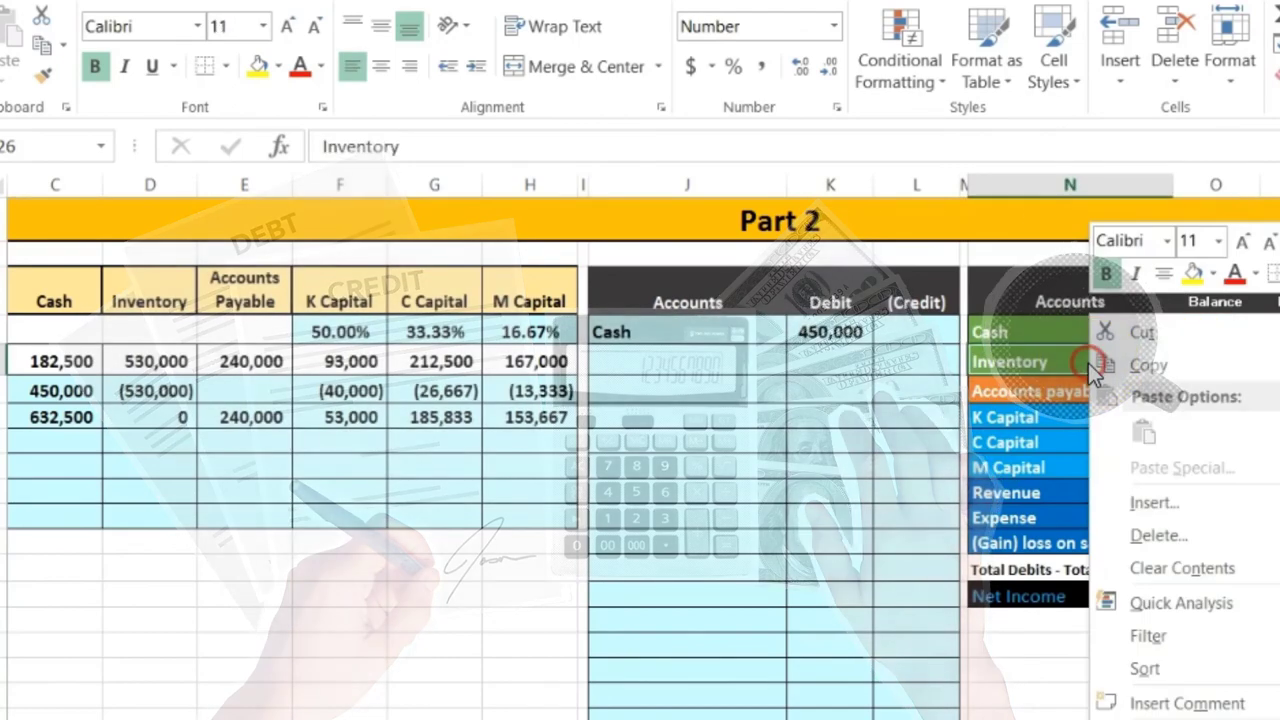
{"action": "left_click", "coordinate": [1111, 364]}
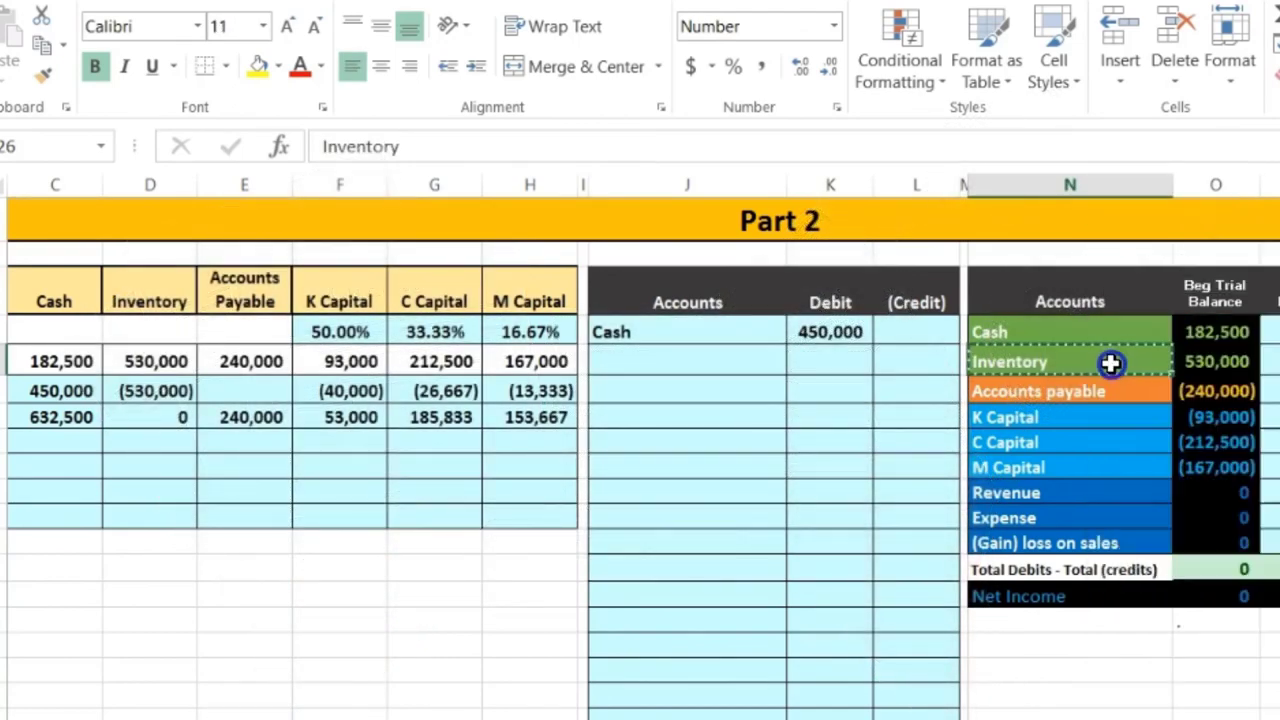
{"action": "left_click", "coordinate": [683, 364]}
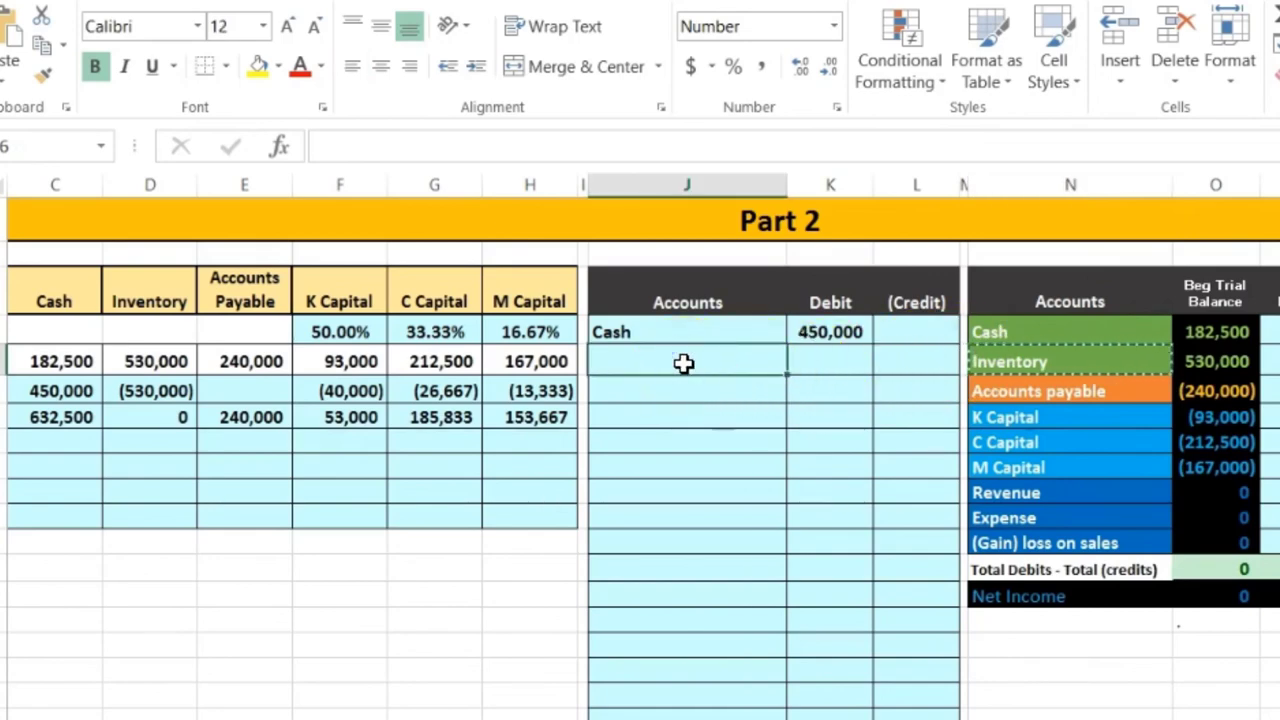
{"action": "right_click", "coordinate": [683, 364]}
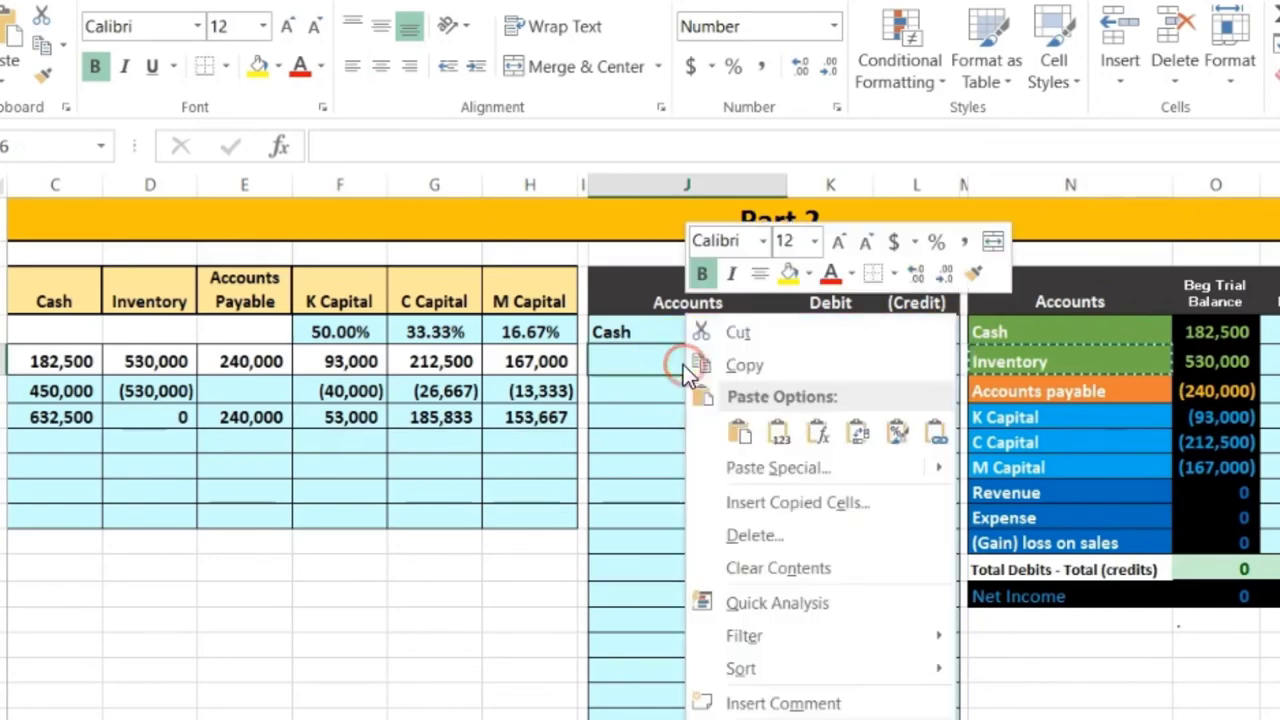
{"action": "left_click", "coordinate": [777, 433]}
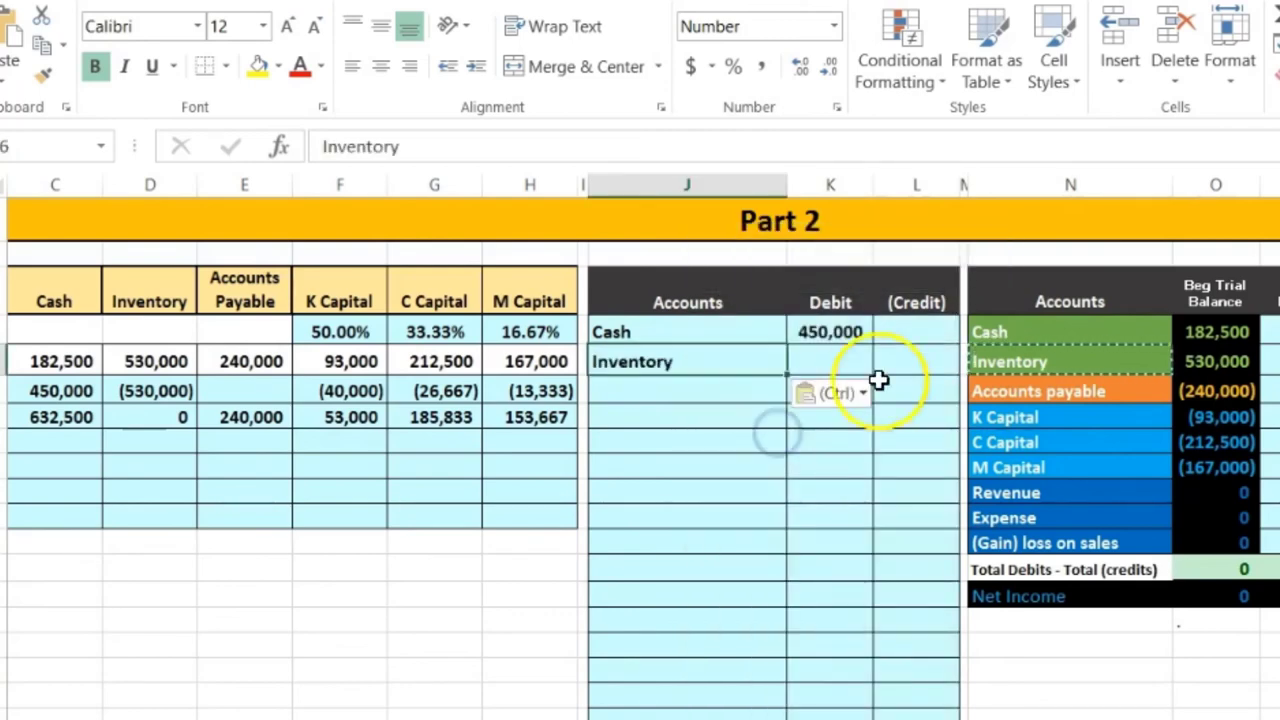
- Enter the Inventory account's full beginning balance as a negative credit amount in L26 of the journal entry
{"action": "left_click", "coordinate": [909, 361]}
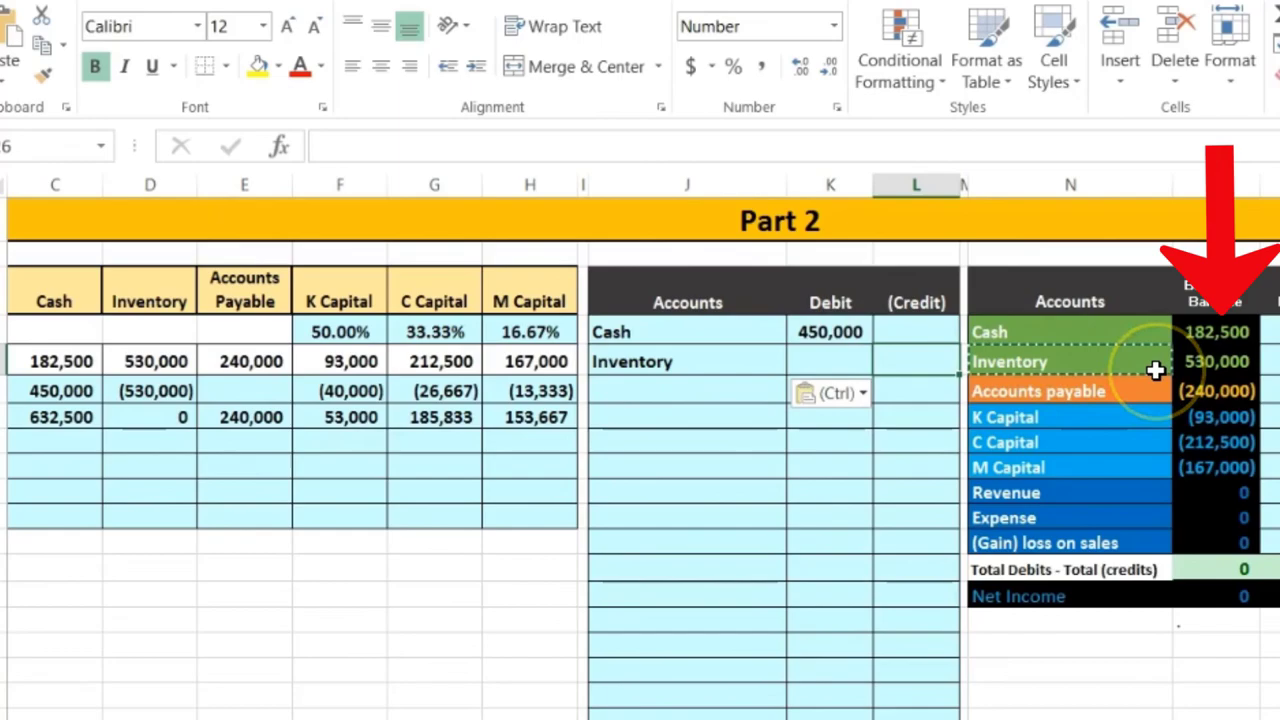
{"action": "type", "text": "-5300"}
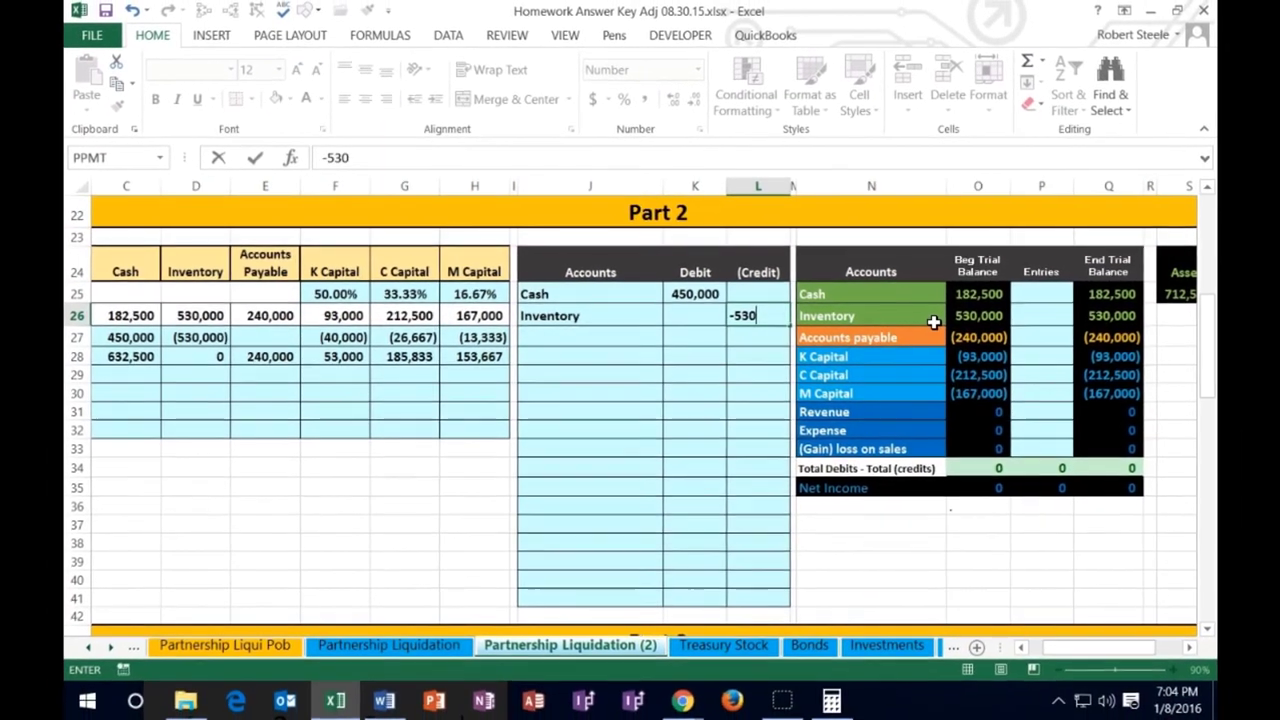